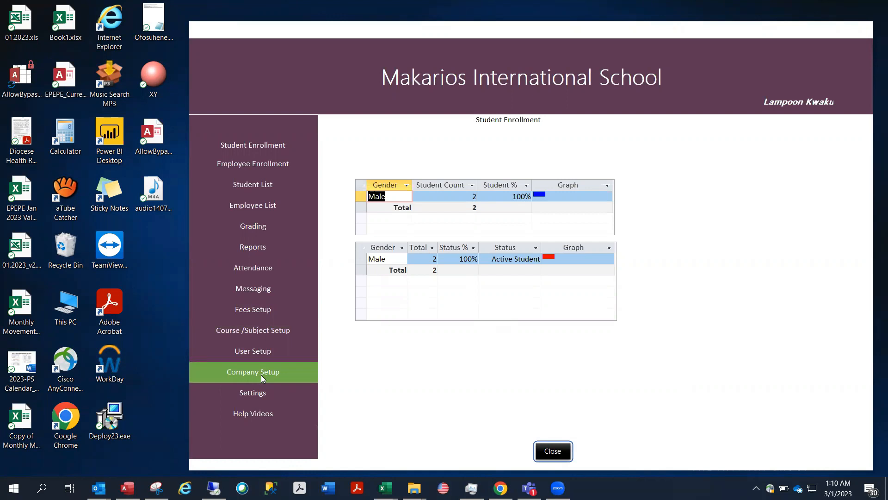
In Settings, save the current term as 2nd Term 2023 and show the Grading Boundaries tables
click(264, 393)
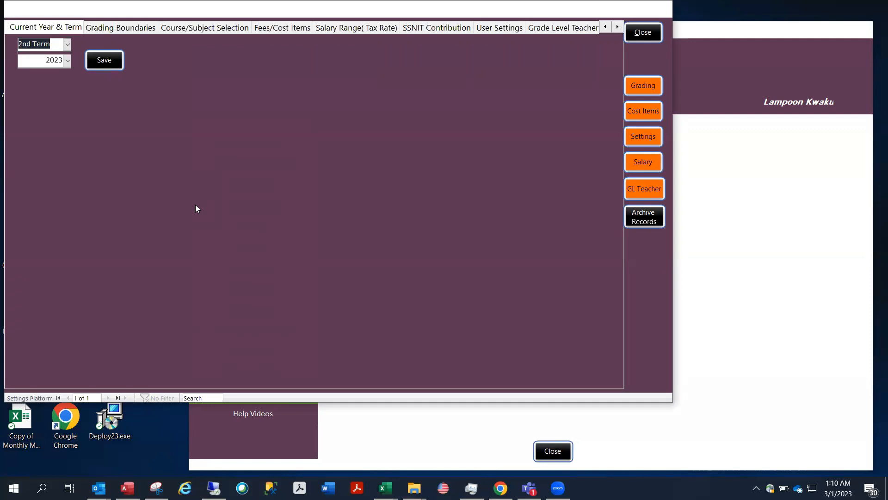
click(104, 60)
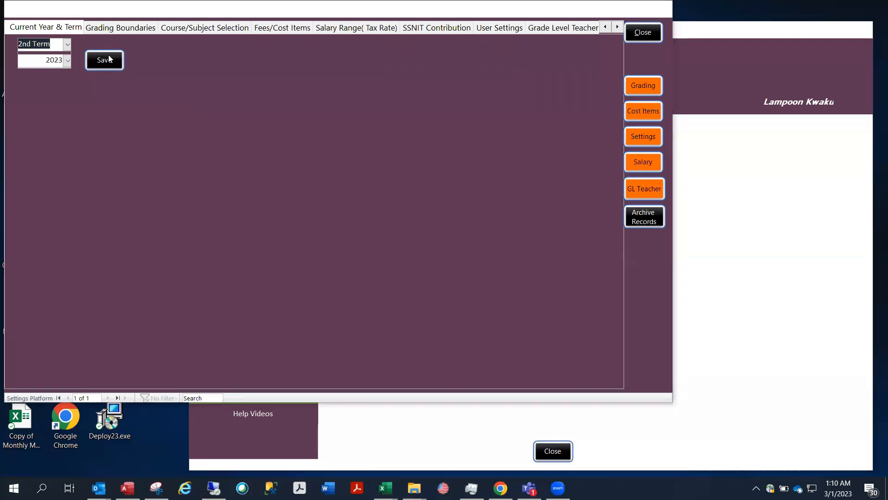
click(464, 284)
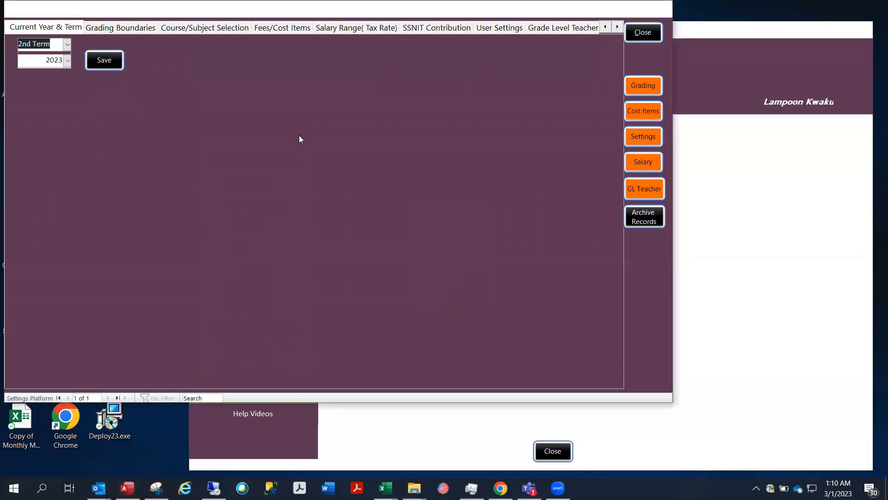
click(132, 26)
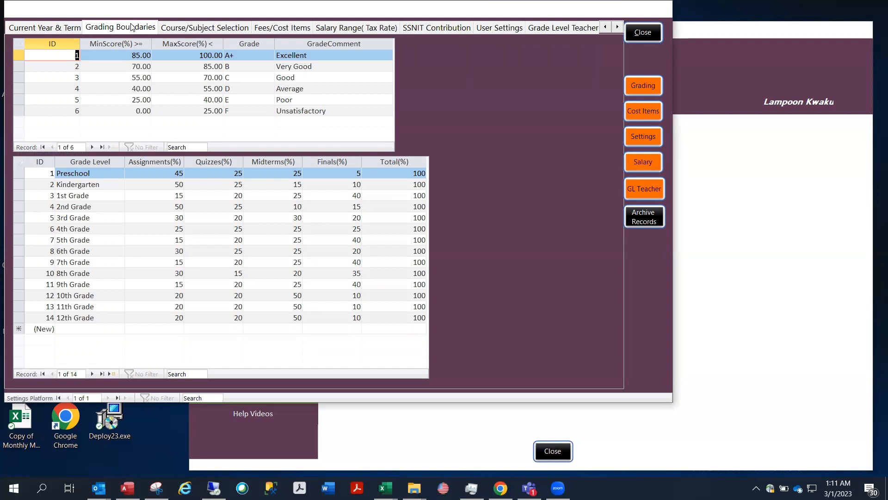
Validate the grading structure and dismiss the resulting confirmation messages
click(646, 90)
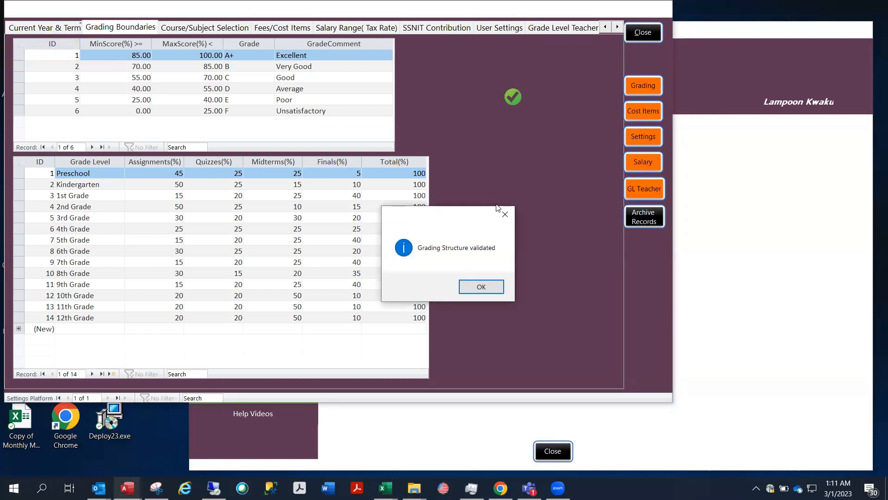
click(470, 286)
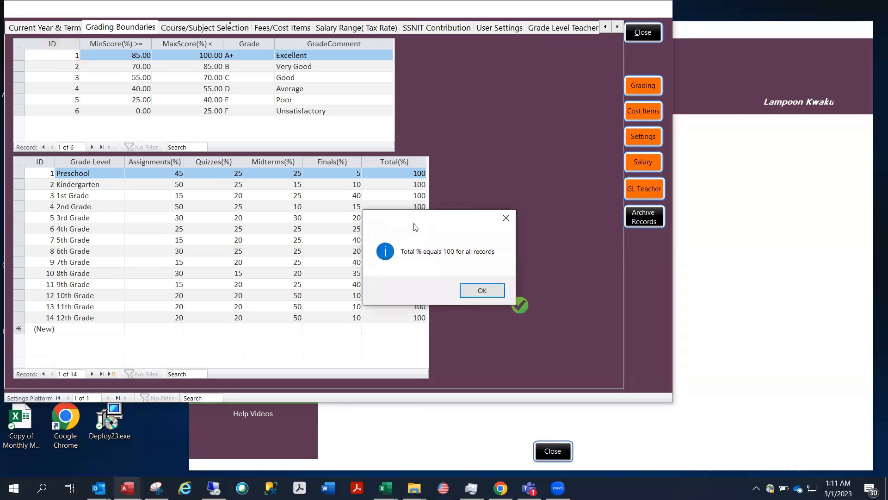
drag(416, 227, 232, 273)
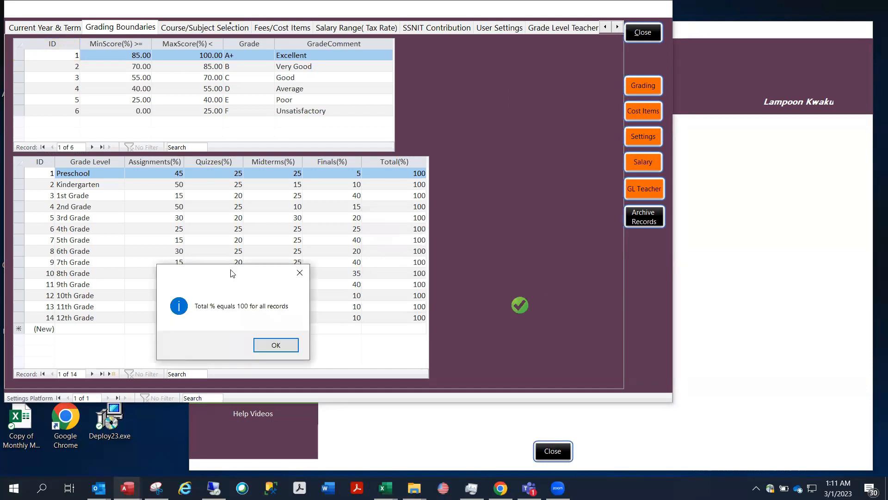
click(264, 345)
Change Preschool's Finals weight to 15 and revalidate, producing the 110% total error
click(336, 170)
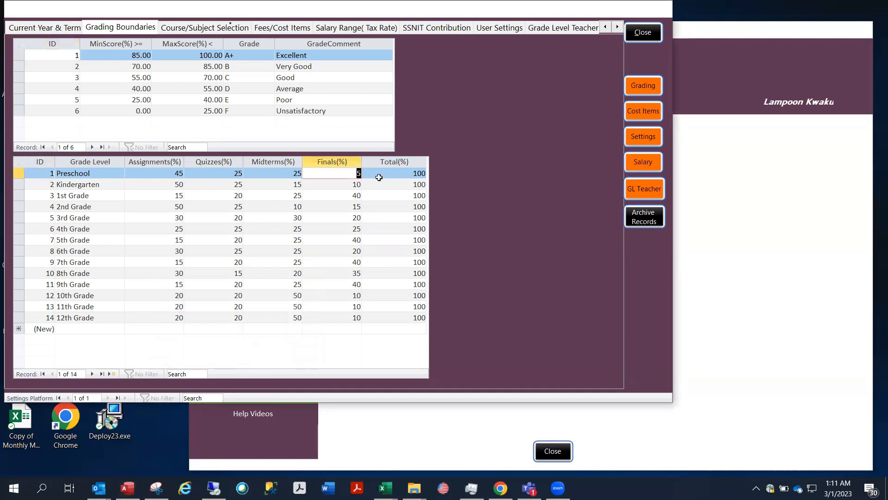
text(15)
click(632, 88)
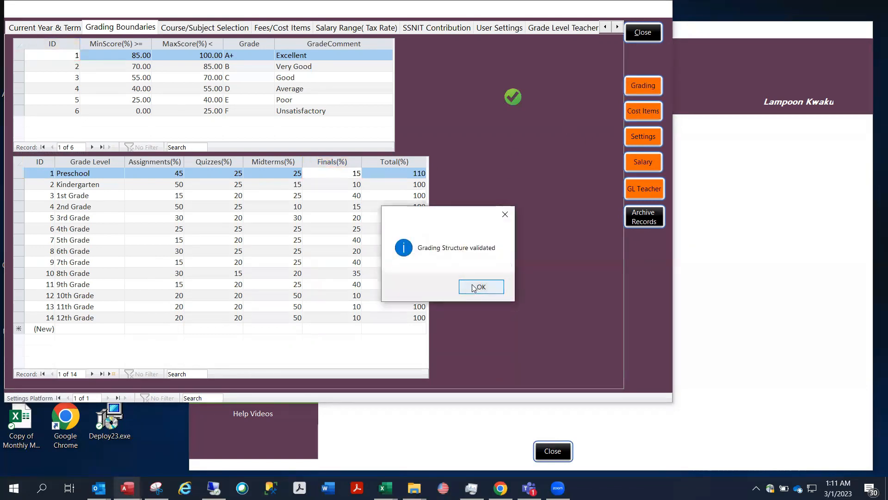
click(473, 288)
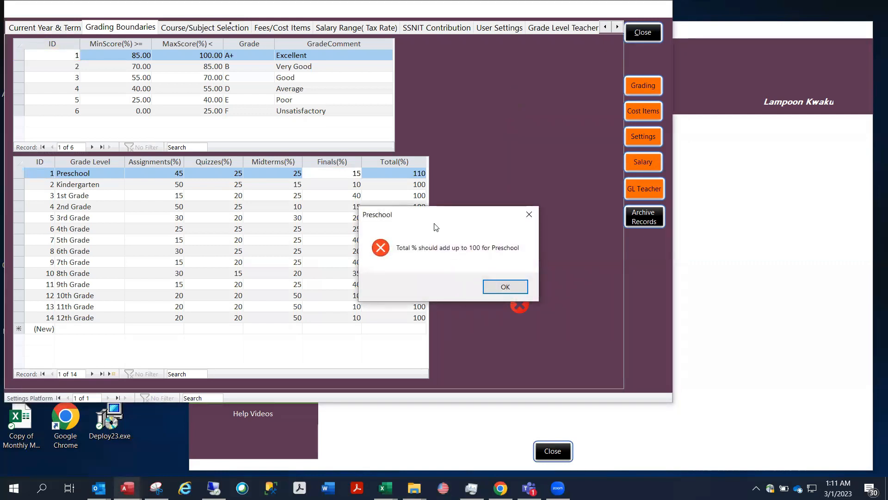
drag(435, 227, 293, 309)
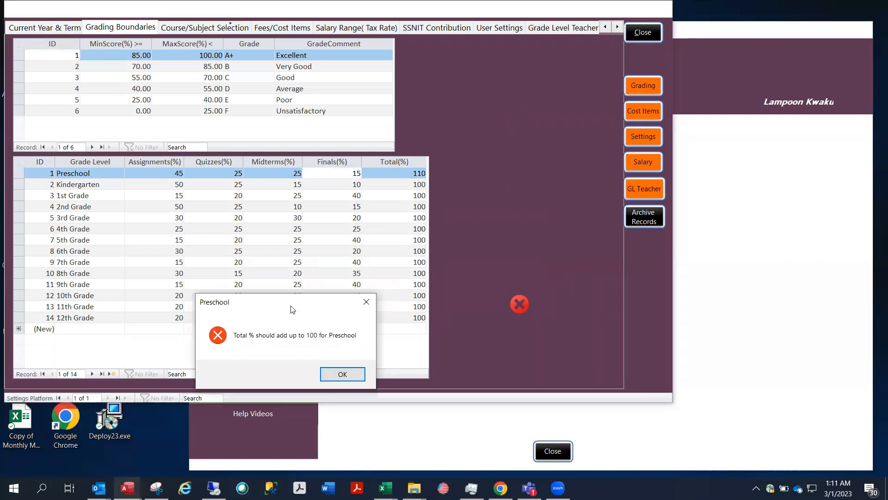
Set Preschool's Finals weight back to 5 so its total is 100 and validation passes
click(343, 373)
click(345, 173)
text(5)
click(642, 82)
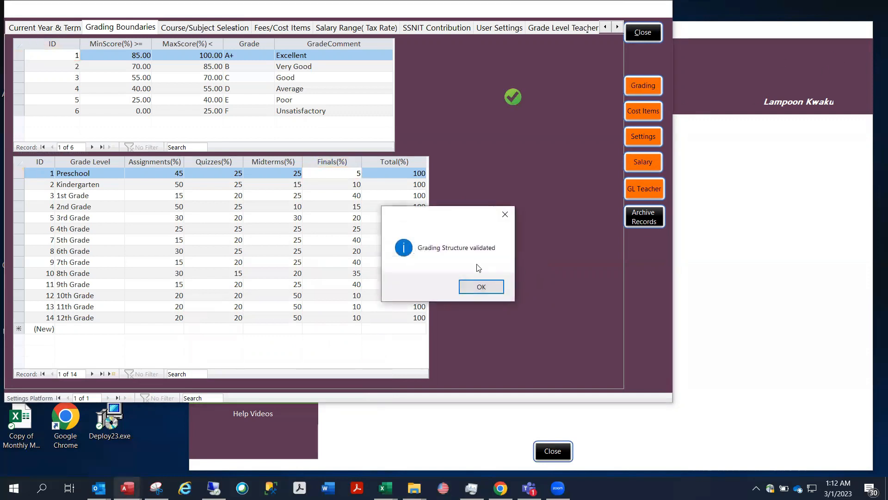
click(479, 287)
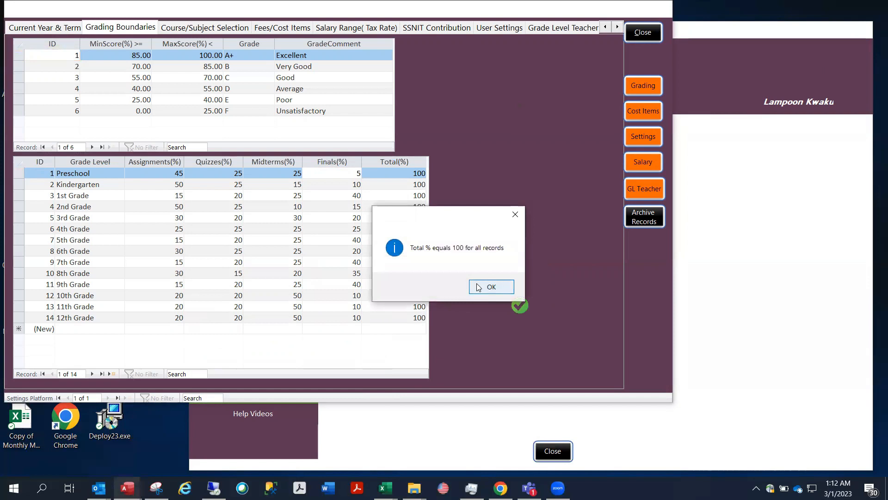
click(478, 287)
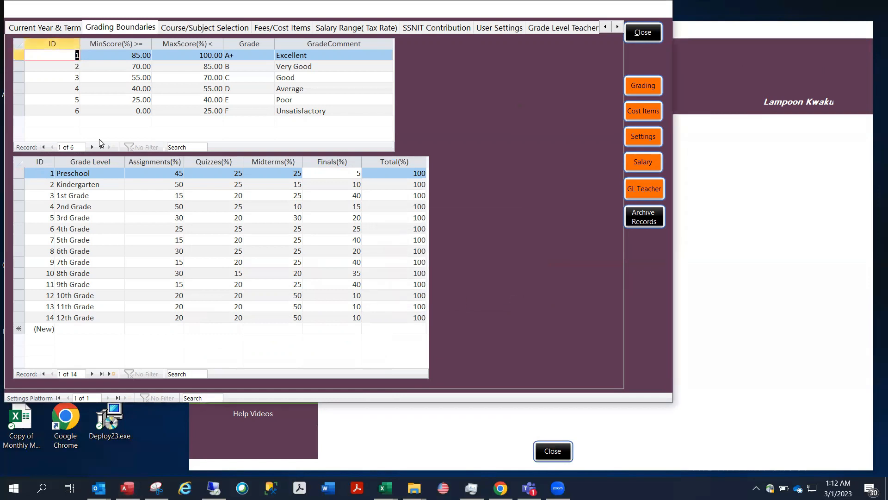
Give the Poor grade an inverted range of 40 to 25 and validate to see the error
click(135, 100)
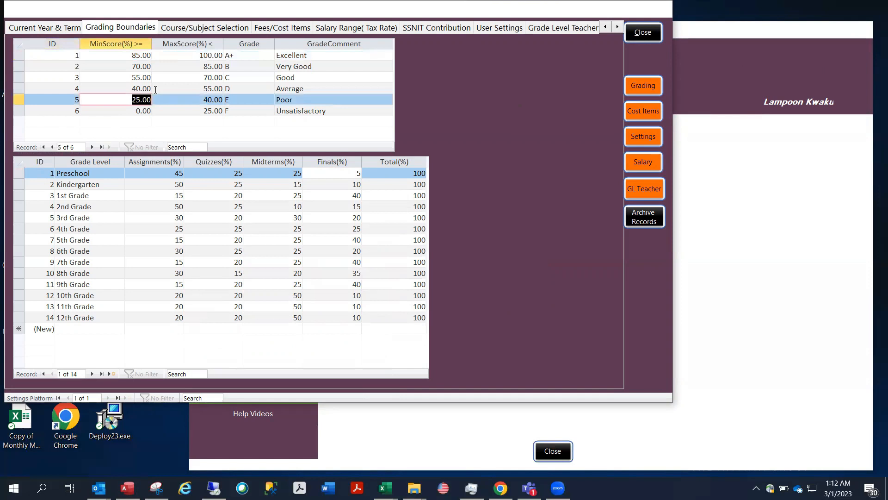
text(40)
key(Tab)
text(25)
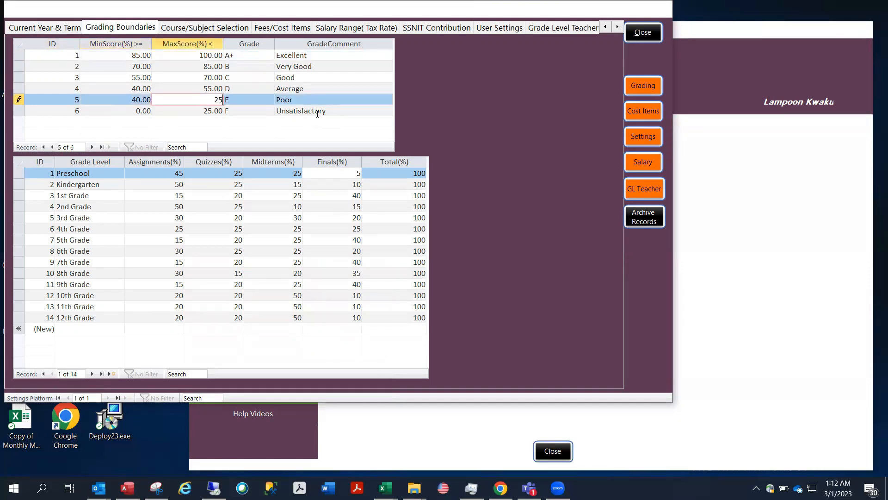
click(637, 88)
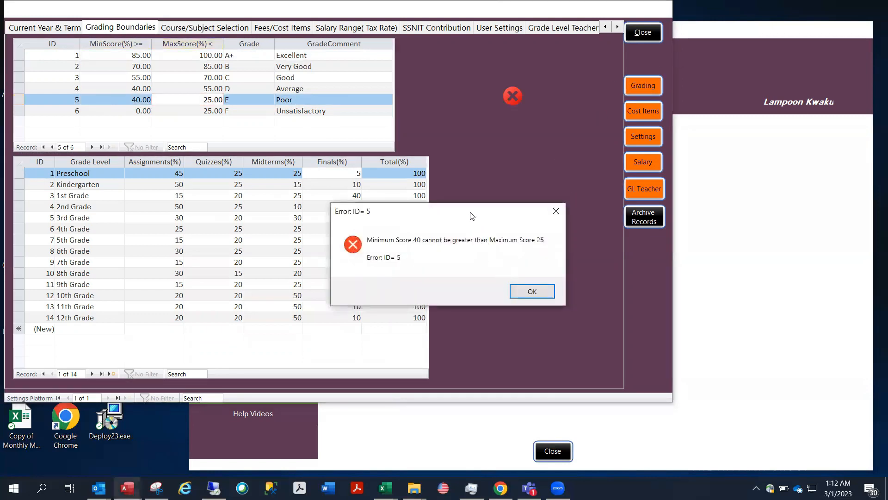
drag(445, 224, 299, 226)
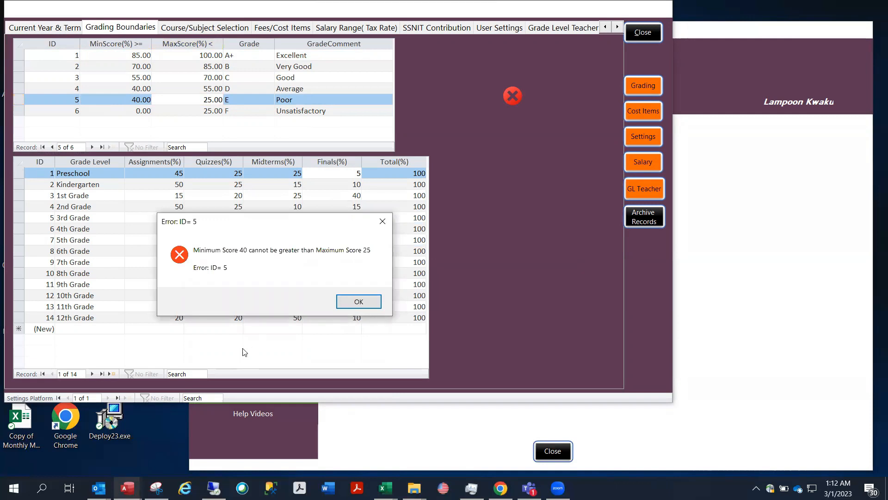
click(353, 306)
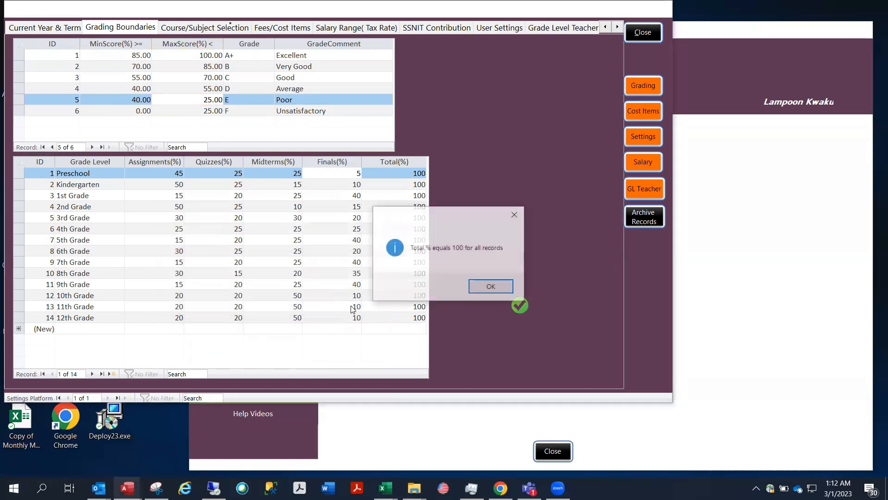
drag(459, 216, 284, 243)
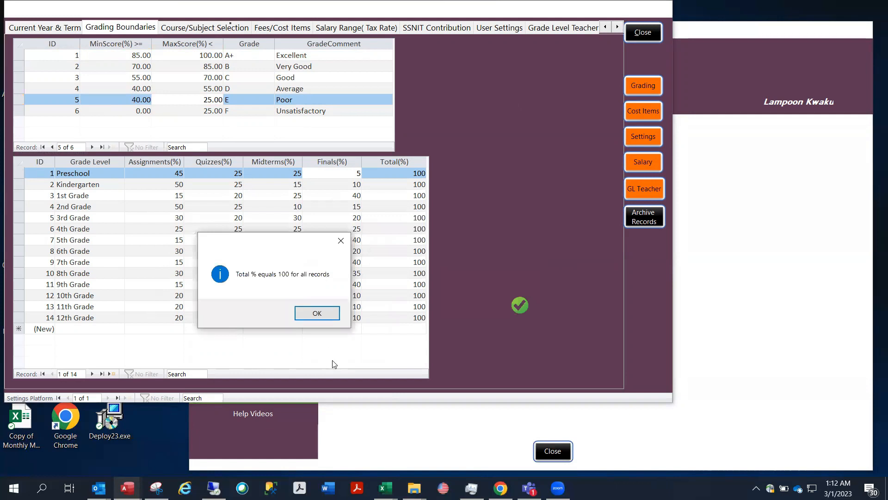
click(318, 313)
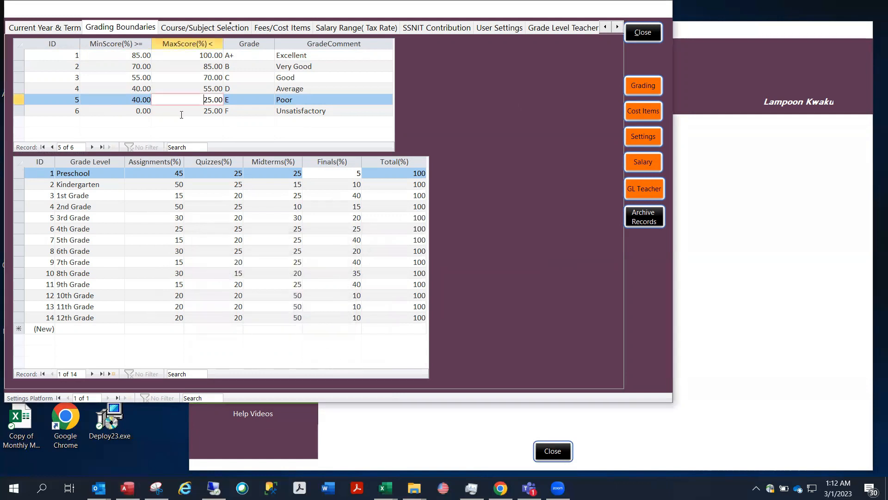
Restore the Poor grade's range to 25–40 and revalidate the grading boundaries successfully
double_click(134, 99)
text(25)
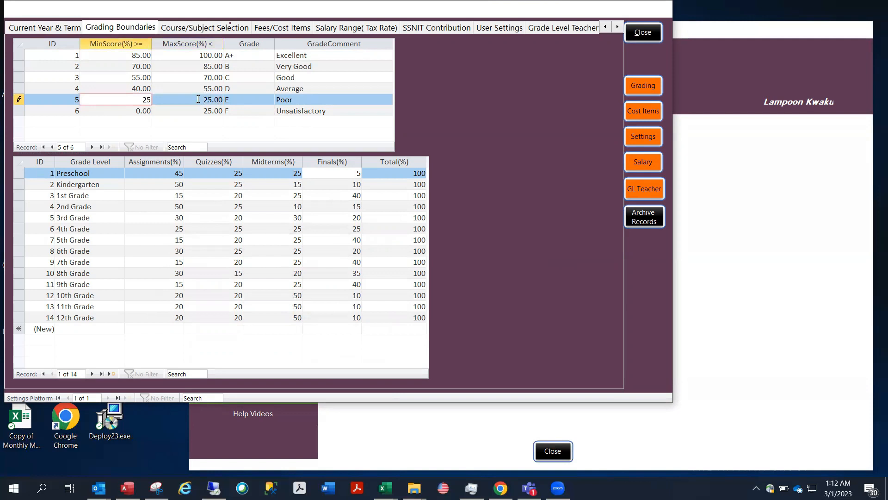
key(Tab)
text(40)
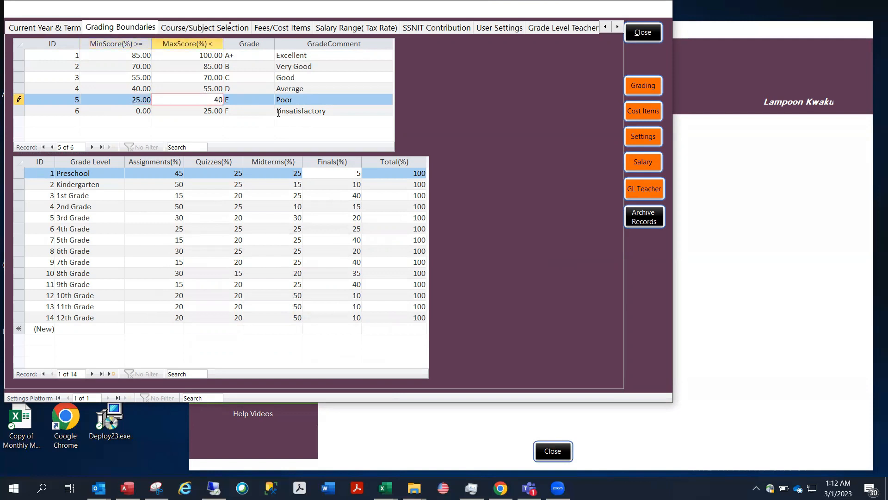
click(648, 88)
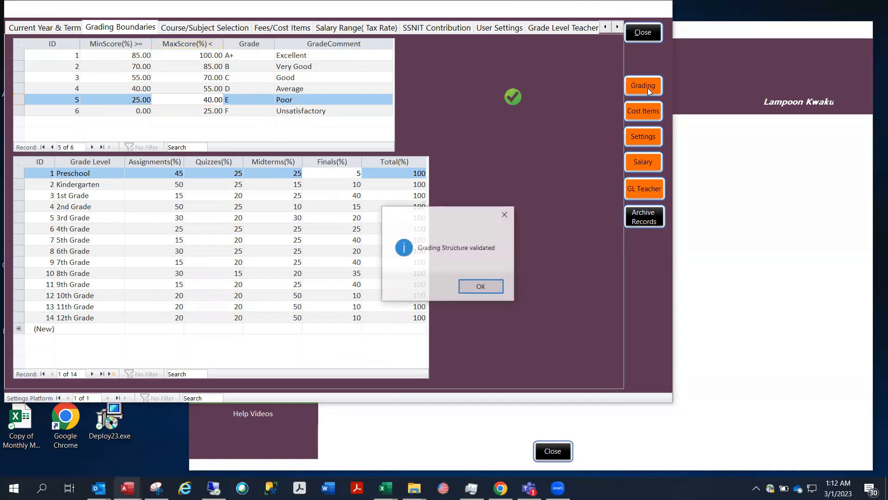
click(481, 285)
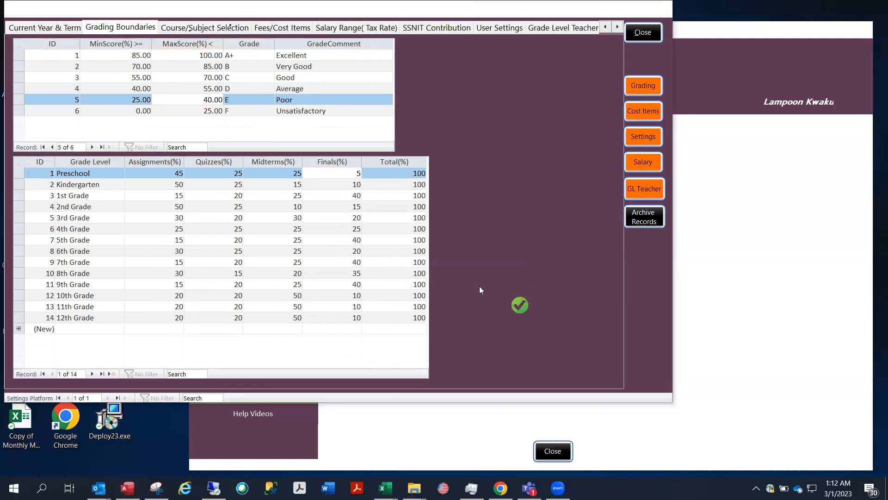
drag(434, 213, 285, 245)
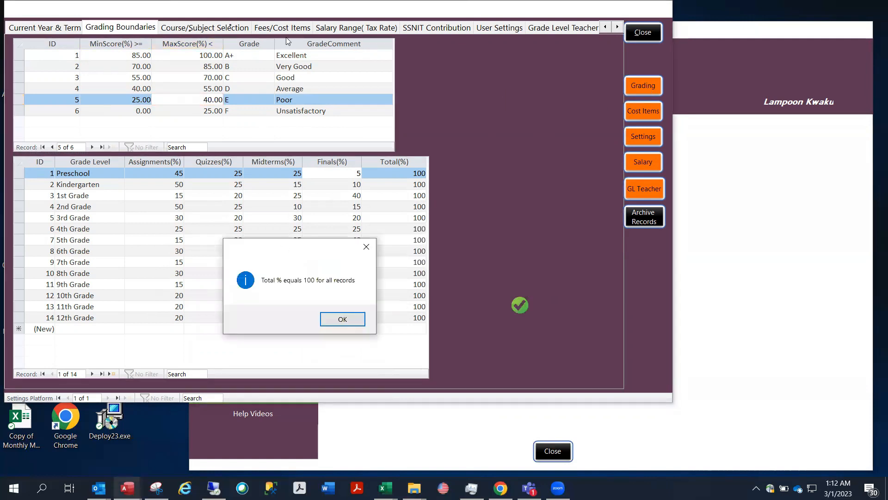
click(341, 319)
Show the Course/Subject Selection grid of 14 courses and scroll to the grade-level columns
click(206, 28)
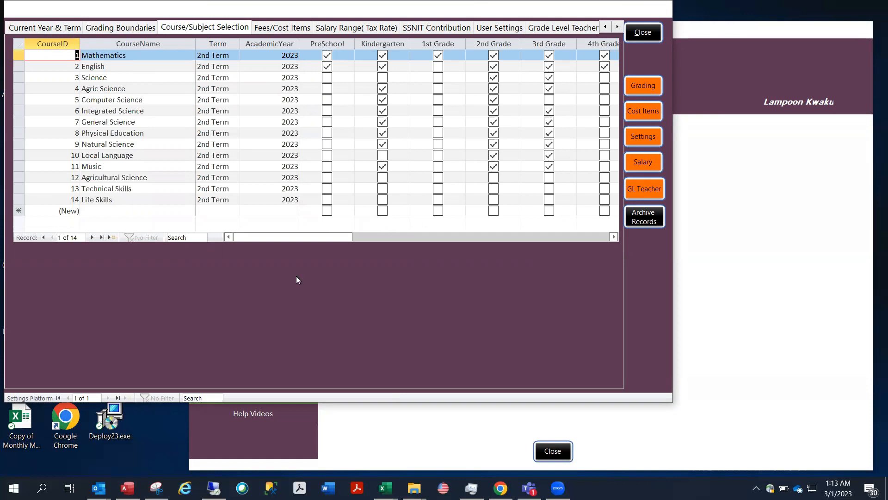
drag(293, 235, 284, 195)
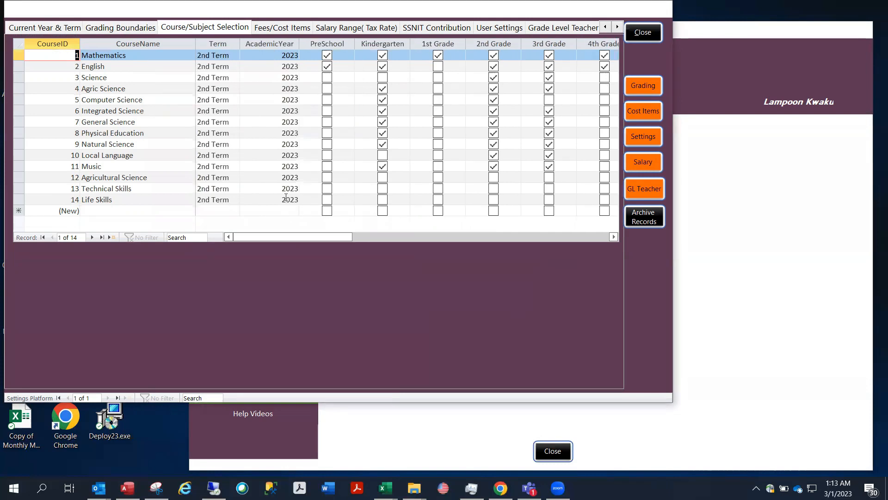
click(277, 25)
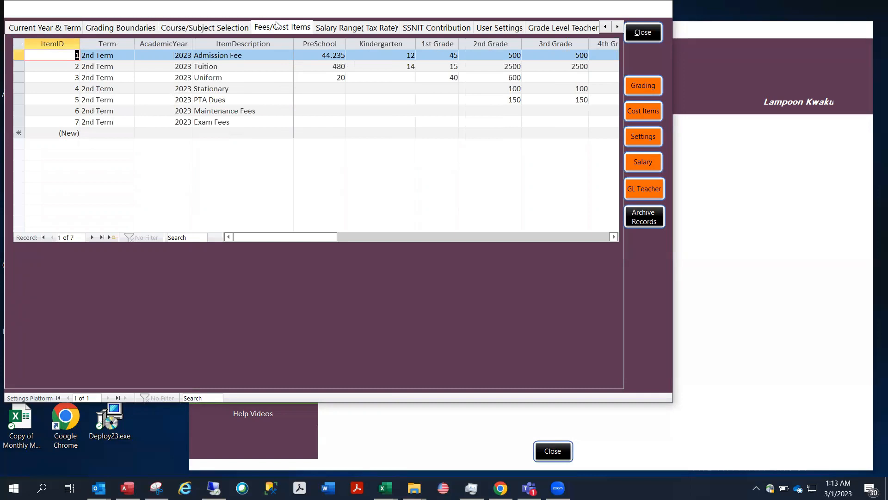
click(375, 44)
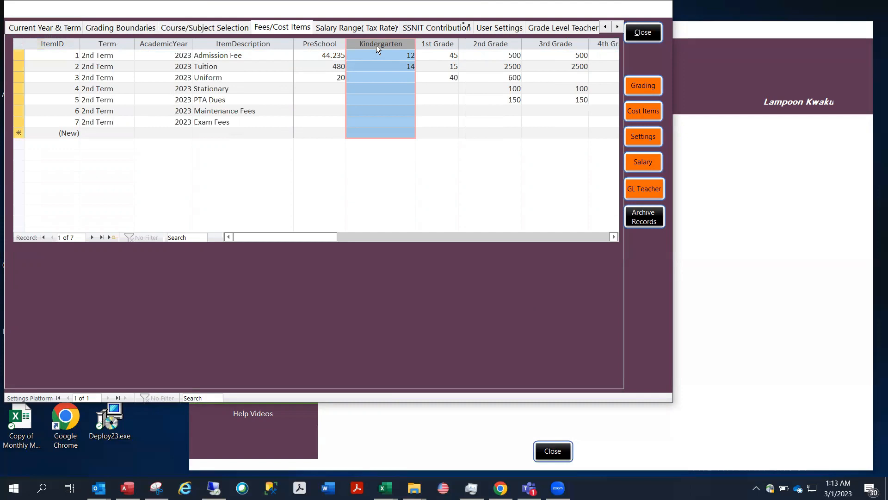
click(326, 44)
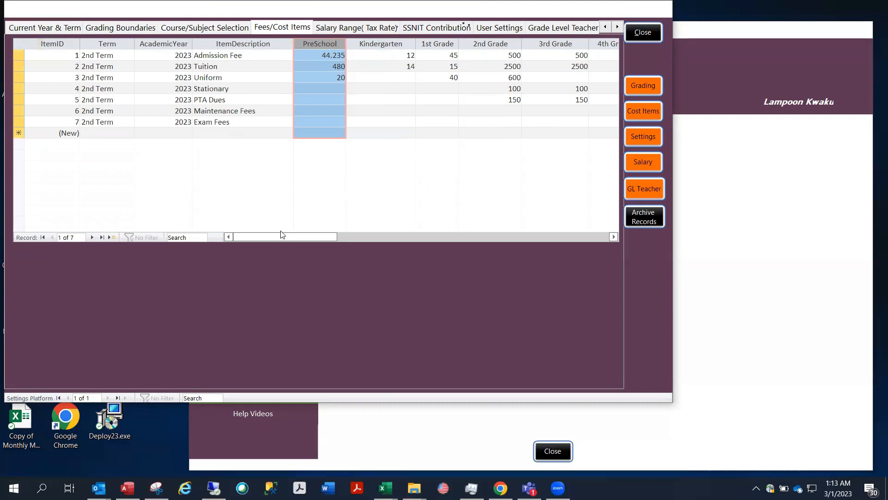
drag(282, 234, 250, 226)
Review the tax-rate table and the SSNIT rates: 5.5 employee, 13 company contribution
click(359, 27)
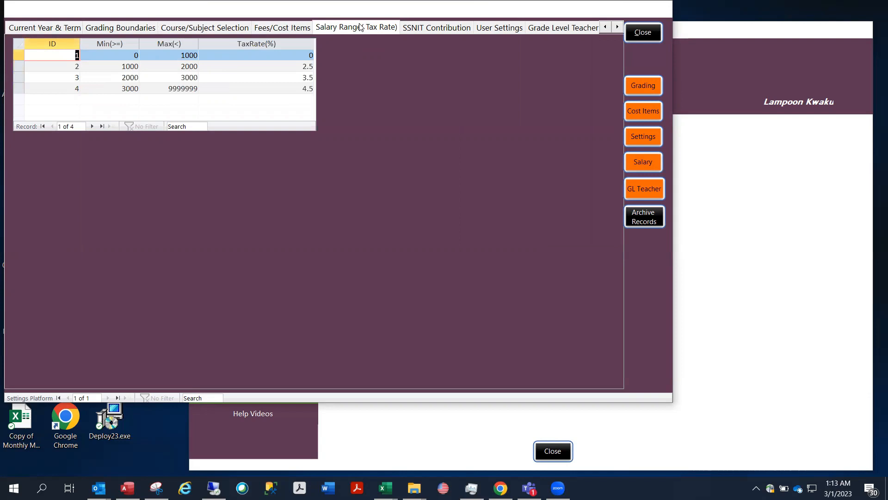
click(271, 45)
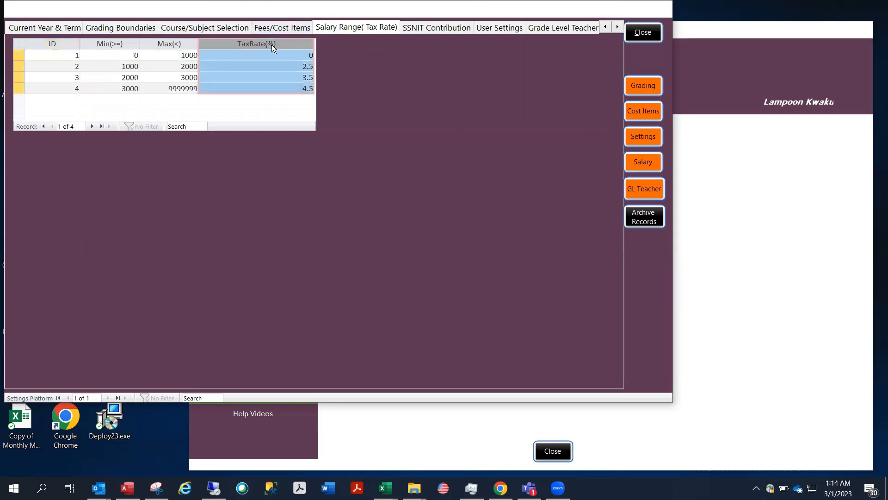
click(435, 28)
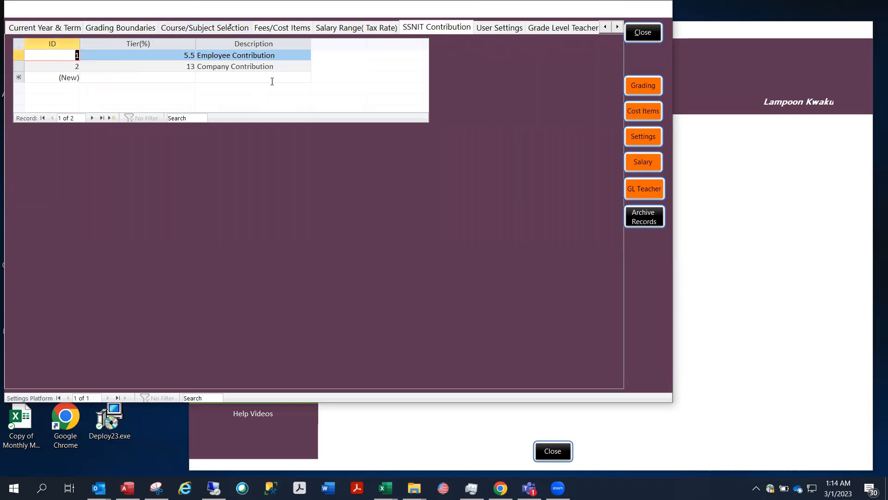
click(508, 28)
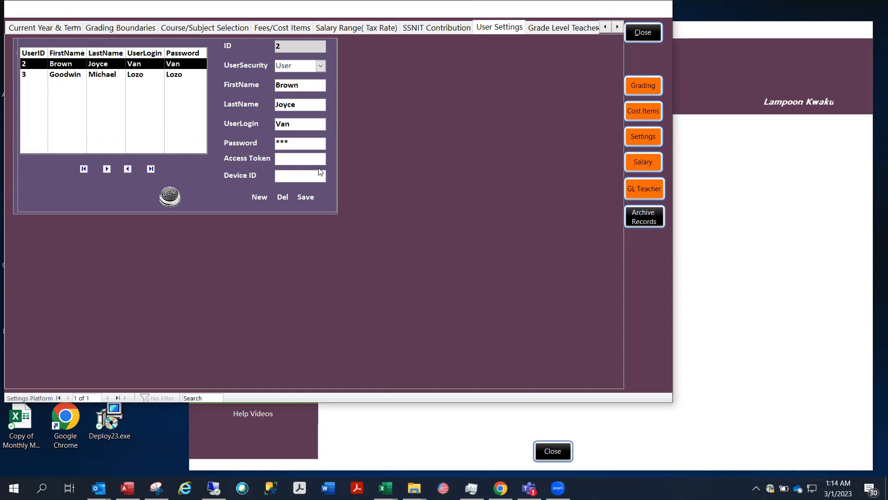
Switch to the Grade Level Teacher page listing each grade's class type and teacher
click(556, 29)
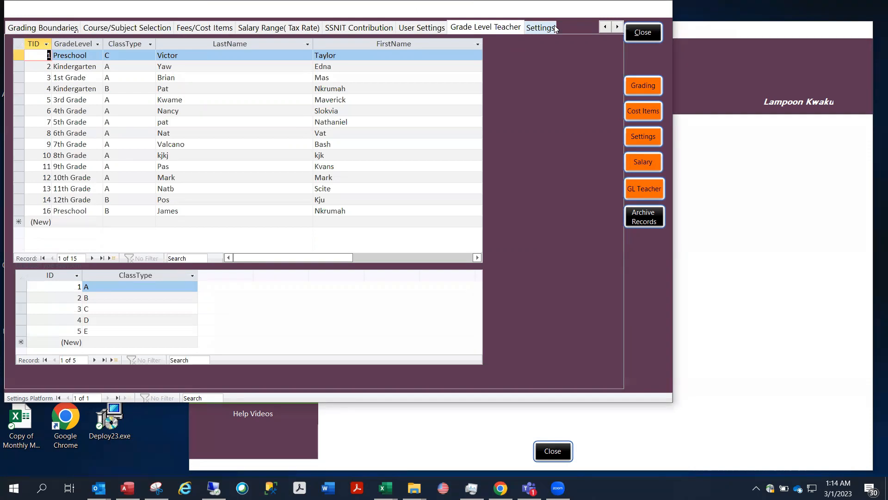
click(20, 53)
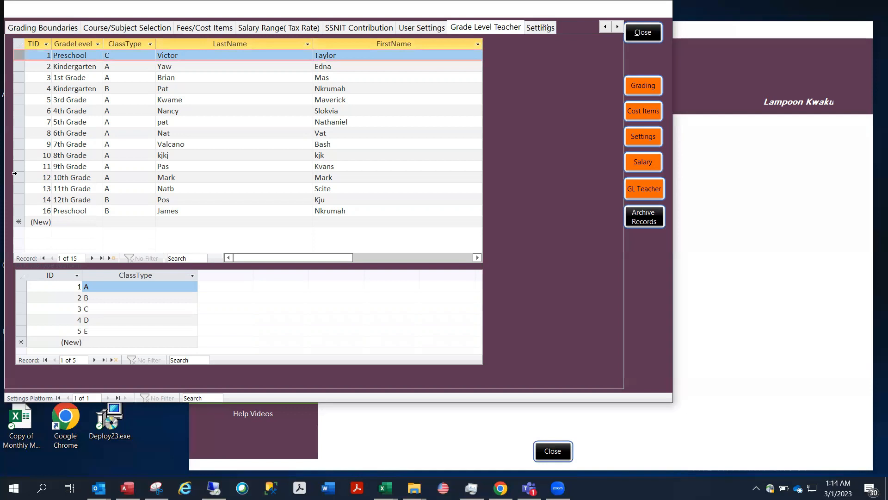
click(20, 210)
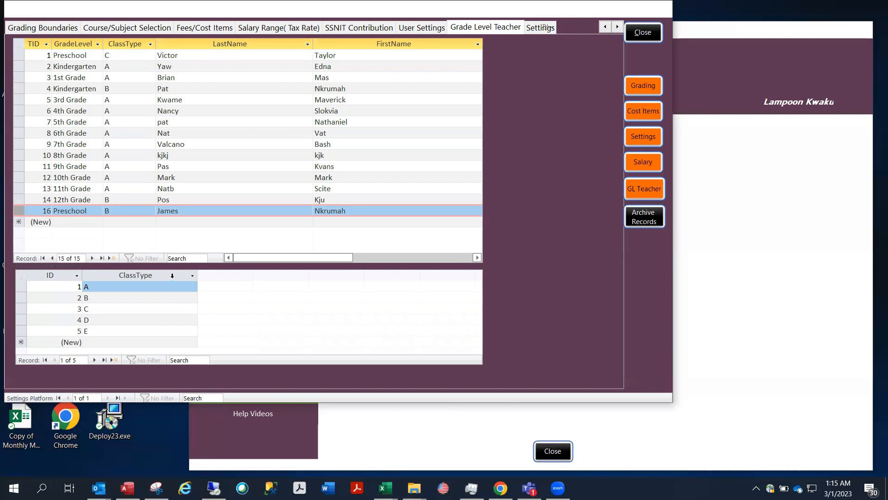
click(151, 275)
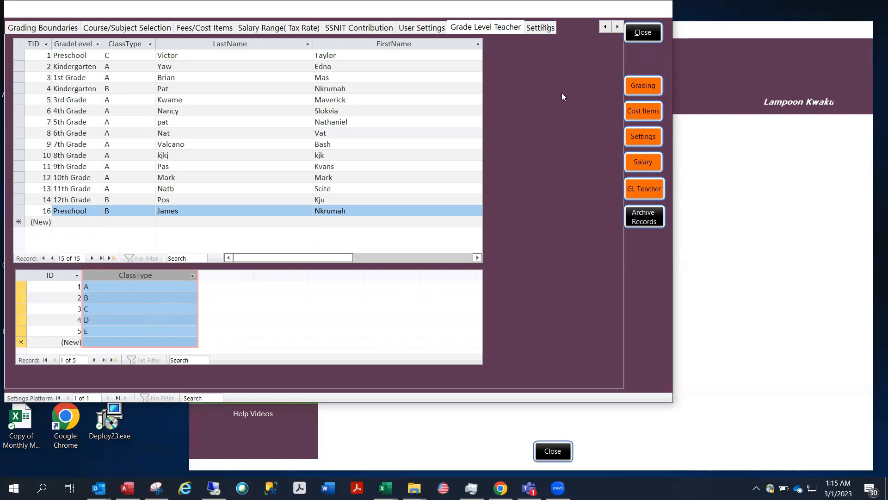
click(133, 47)
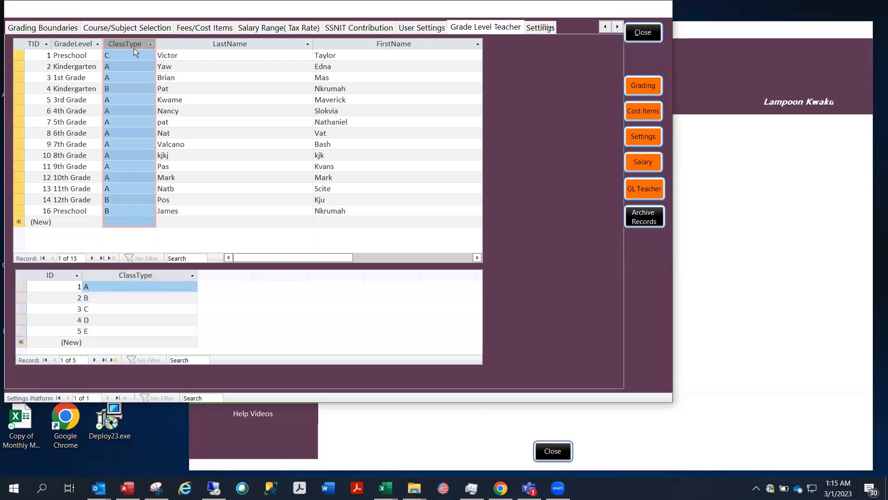
click(116, 215)
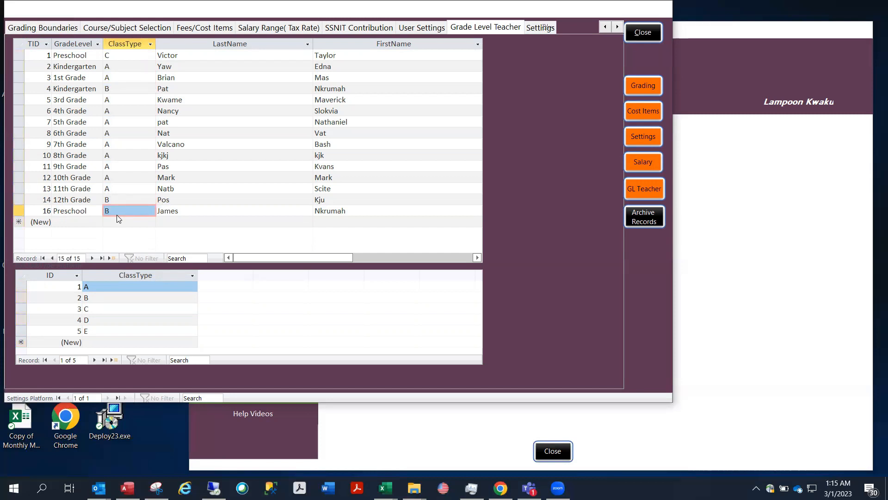
click(140, 283)
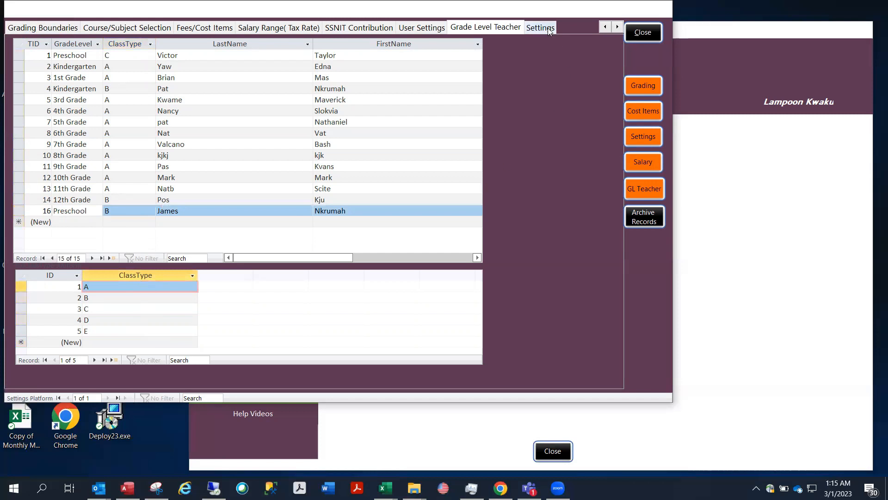
click(549, 29)
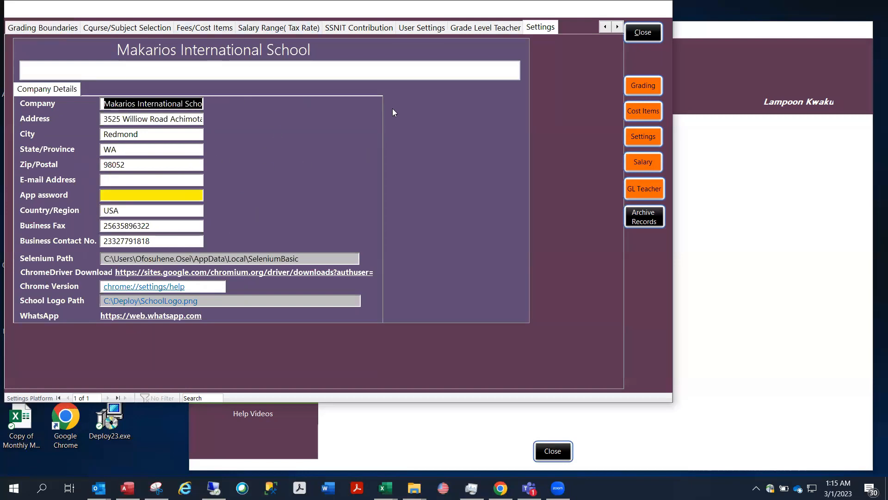
Close the Settings form to return to the school's main menu
click(642, 33)
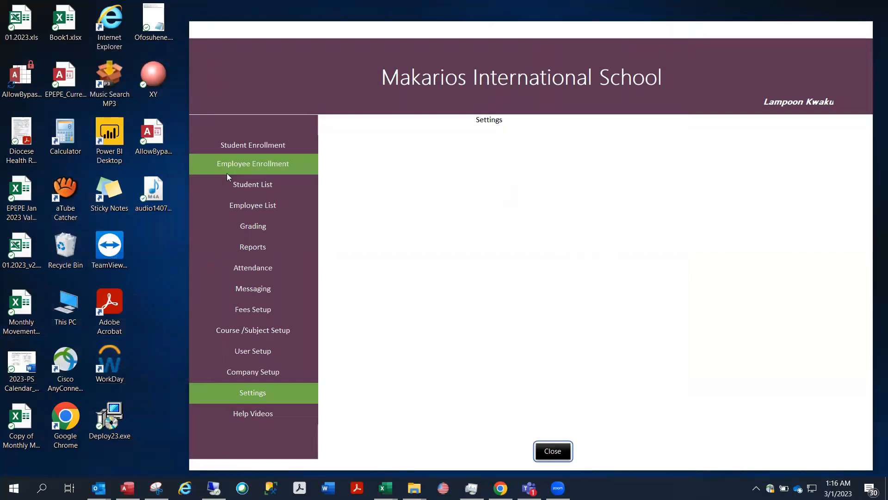
In Student Enrollment, view guardian information and ID cards, then print the student ID card to PDF
click(216, 145)
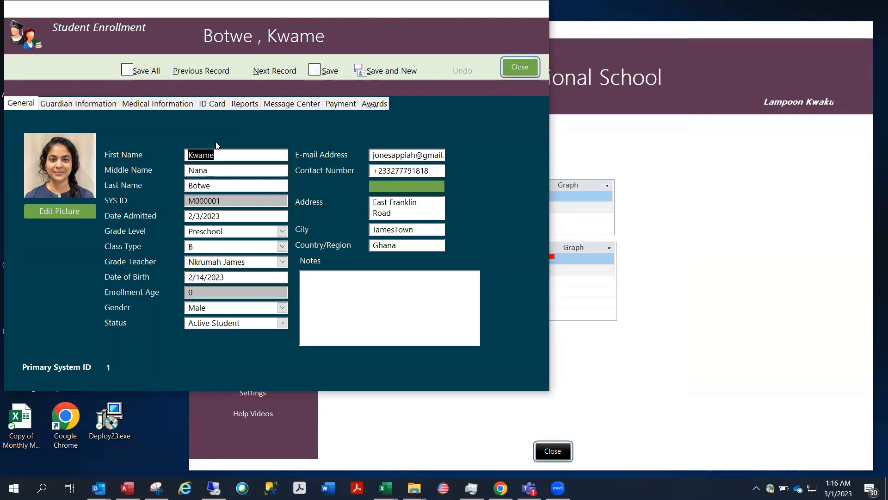
click(80, 103)
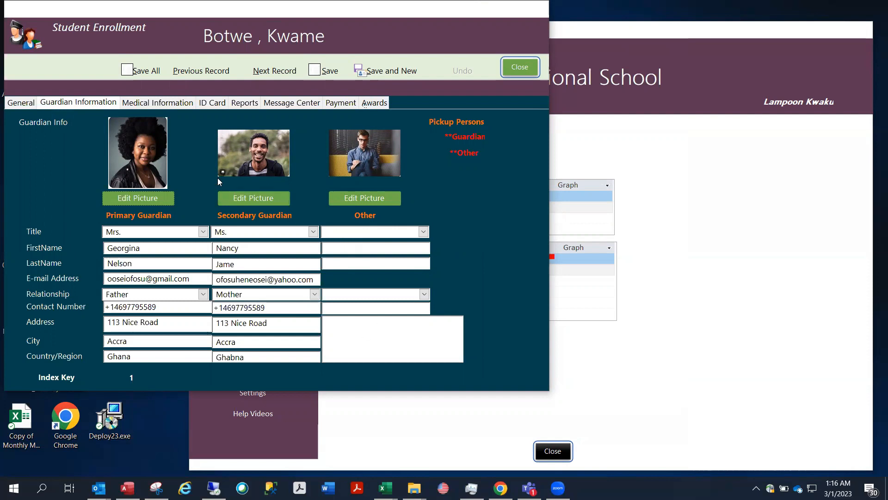
click(211, 107)
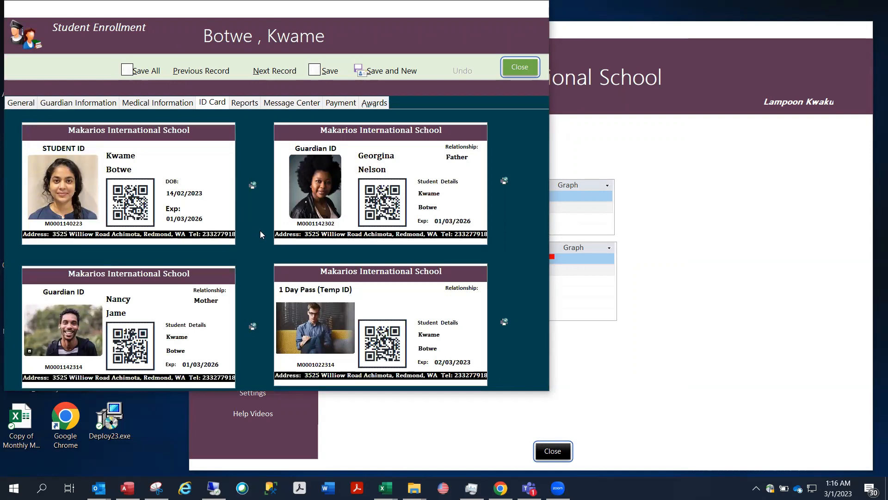
click(255, 181)
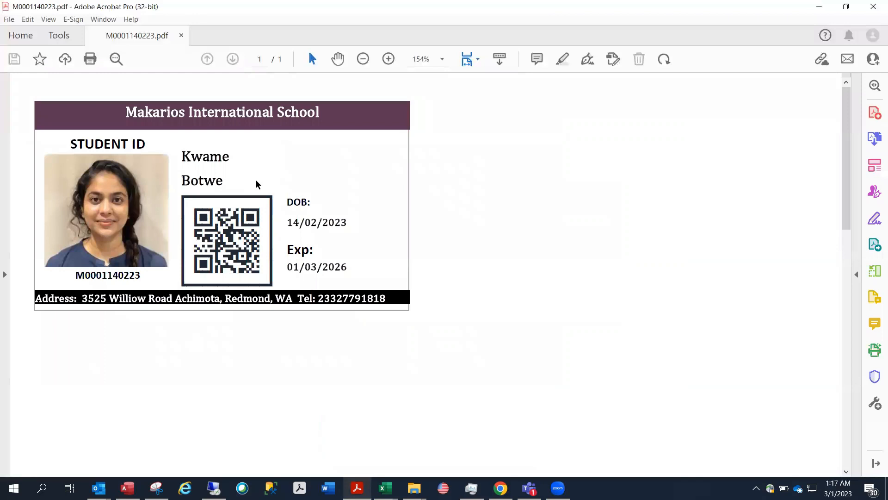
Close the student ID card PDF in Acrobat after reviewing it
click(873, 10)
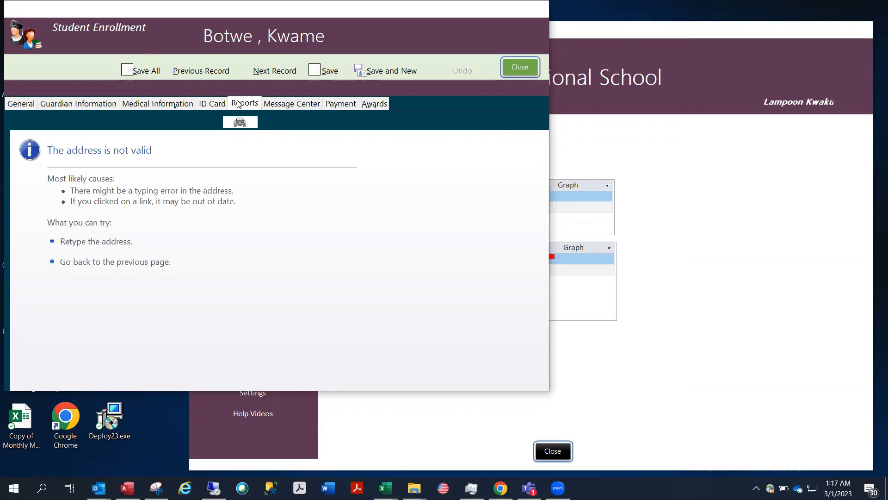
Output the student's 2nd Term 2023 report card (English, Mathematics) to PDF, review it, then close it
click(234, 124)
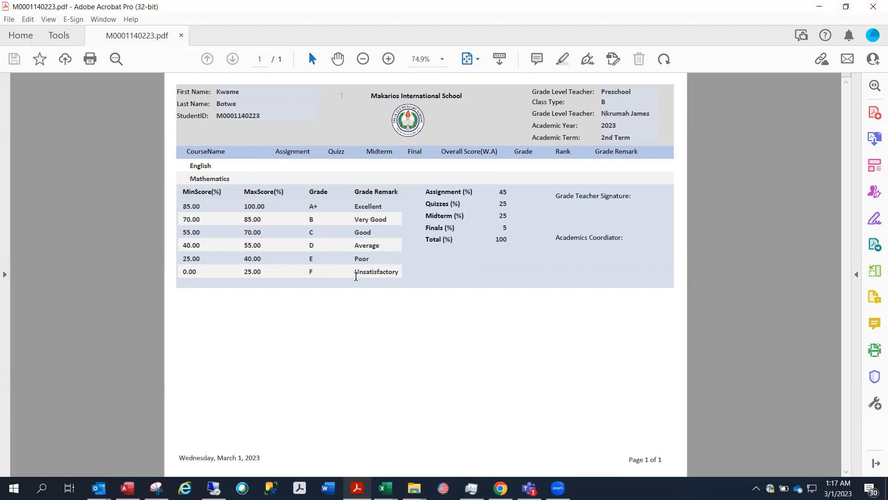
click(875, 8)
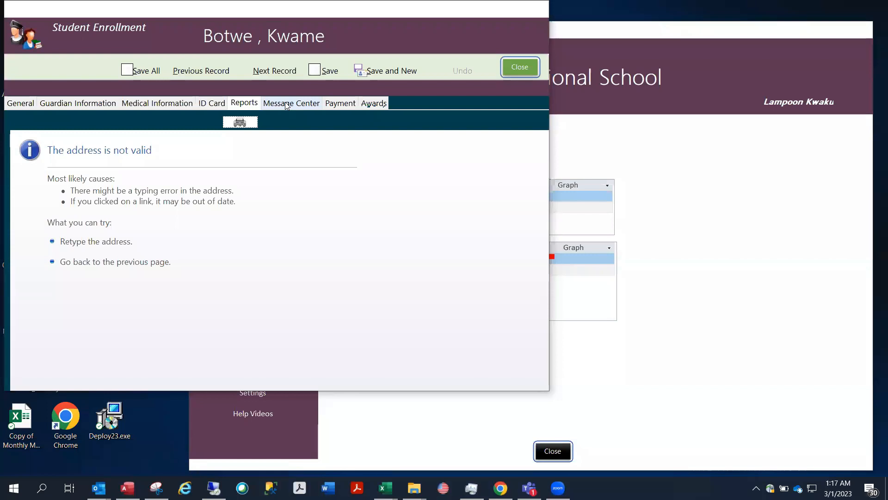
Send 'See you!' to the primary guardian via WhatsApp from the Message Center and acknowledge the Completed status
click(287, 103)
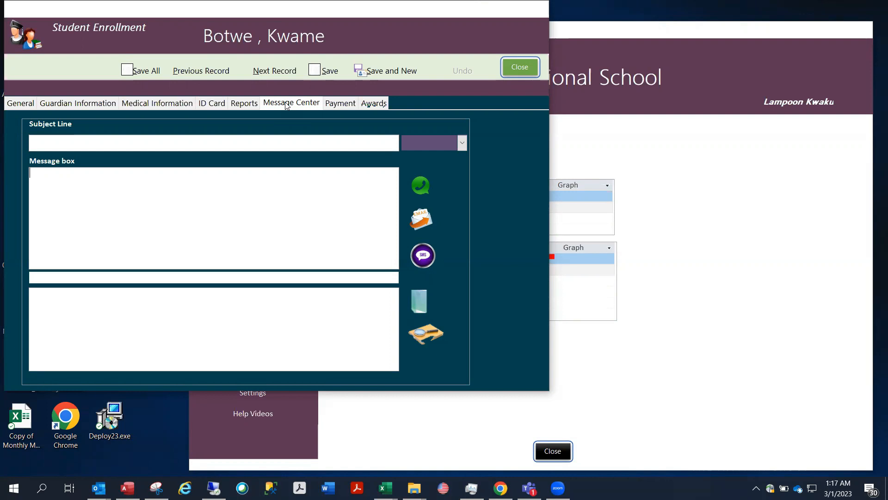
text(See you!)
click(422, 187)
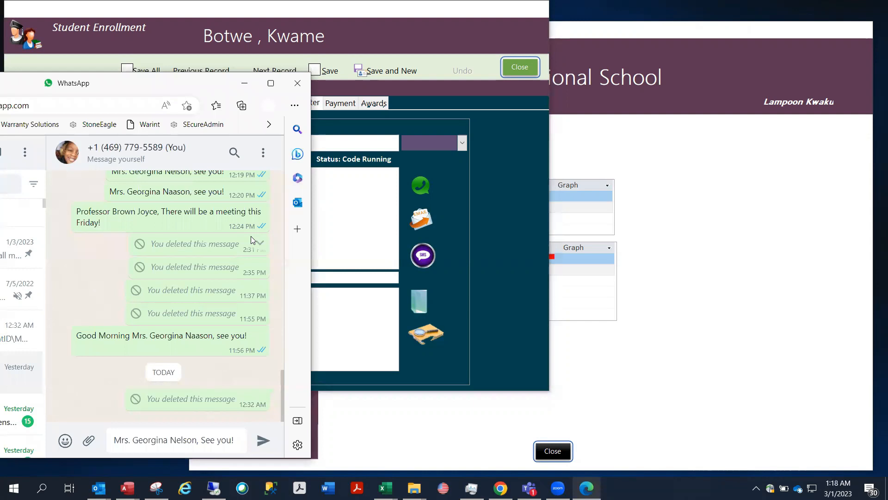
key(Return)
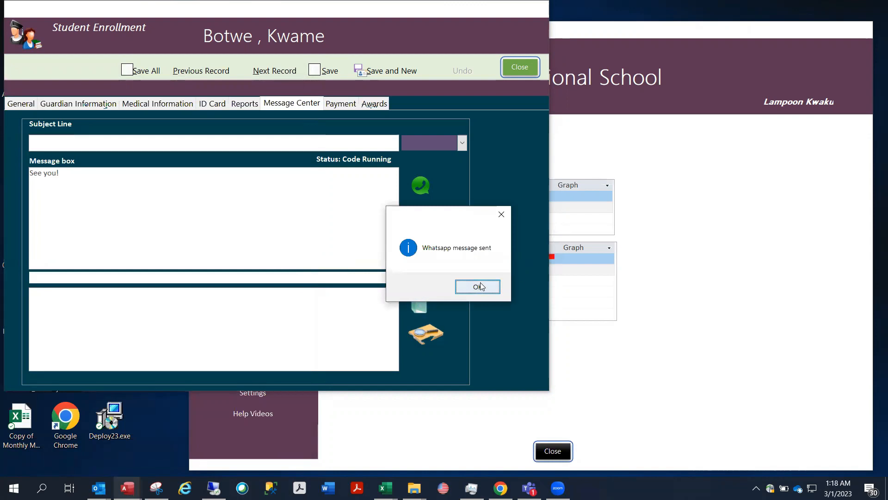
click(478, 287)
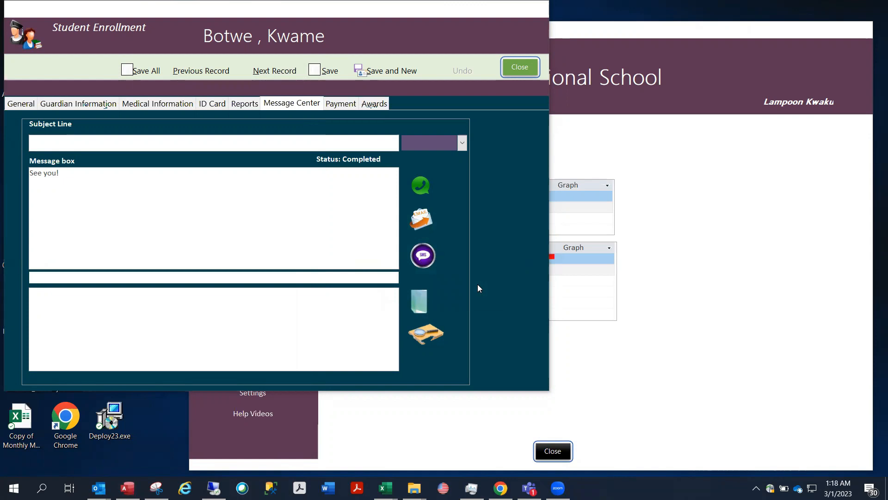
Re-enter the primary guardian's last name on the Guardian Information page
click(92, 103)
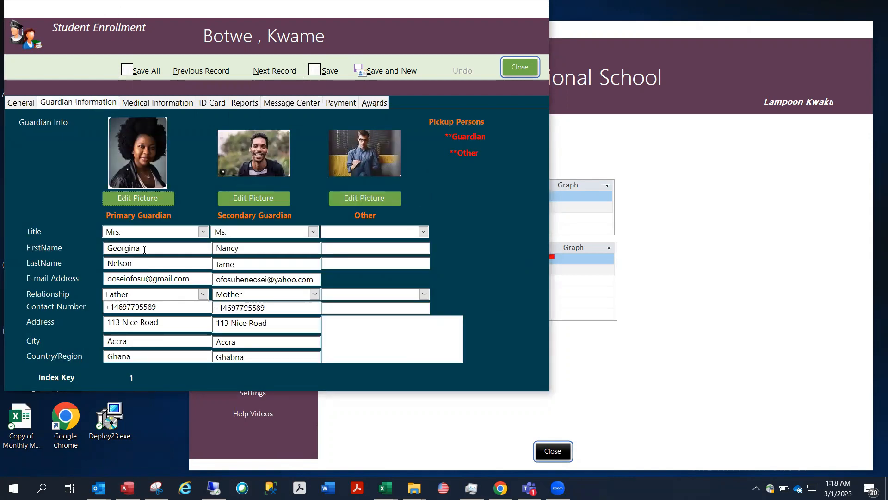
drag(142, 265, 79, 266)
text(McKinney)
Add the Good Morning greeting and send the message to the guardian over WhatsApp, status Completed
click(295, 104)
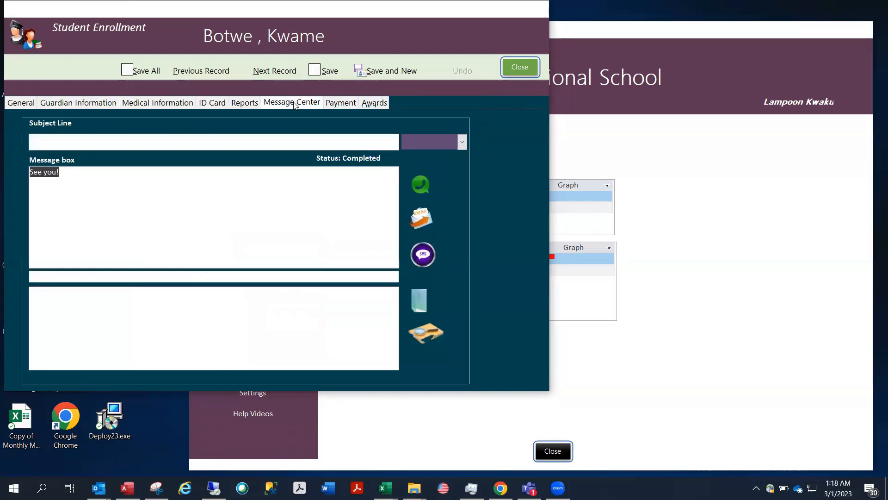
click(462, 142)
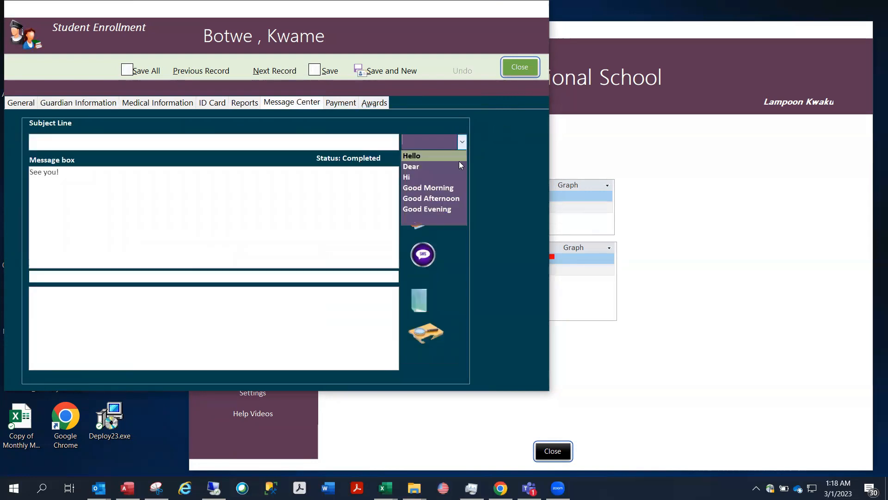
click(431, 187)
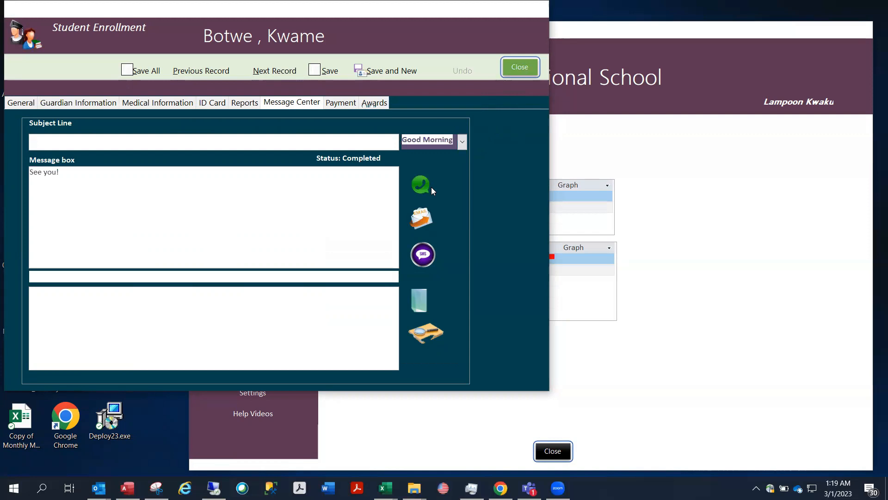
click(81, 105)
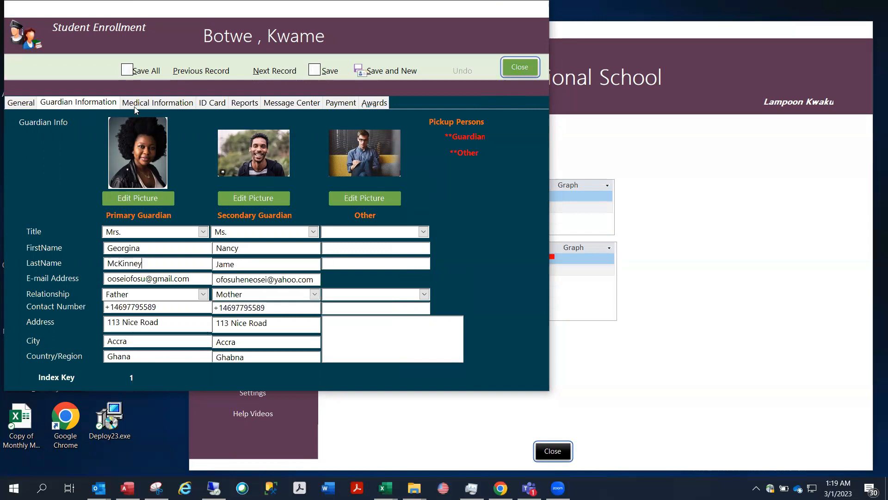
click(294, 105)
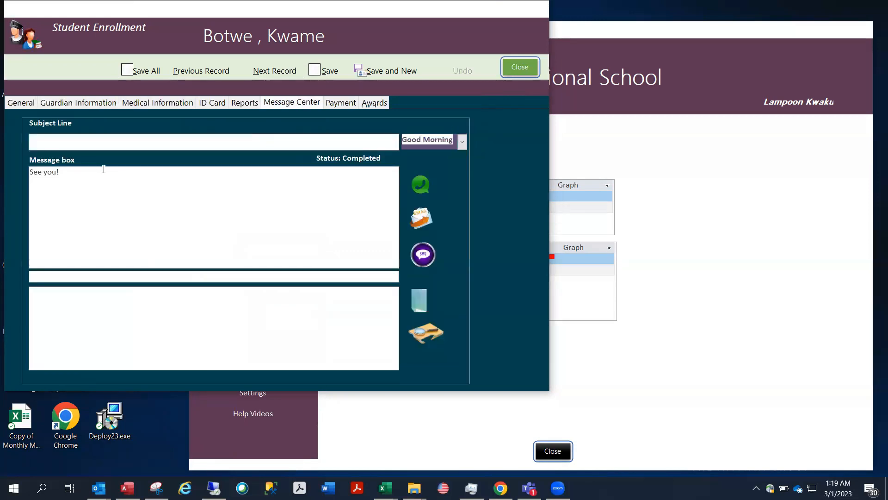
click(413, 186)
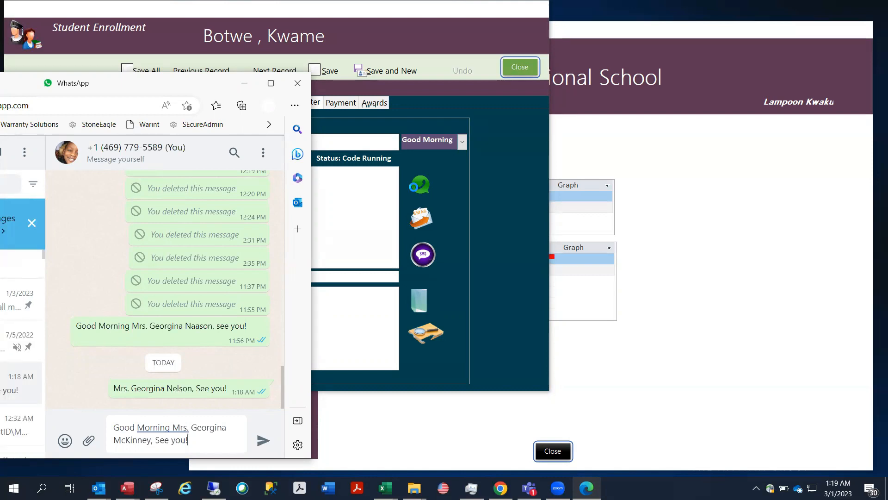
key(Return)
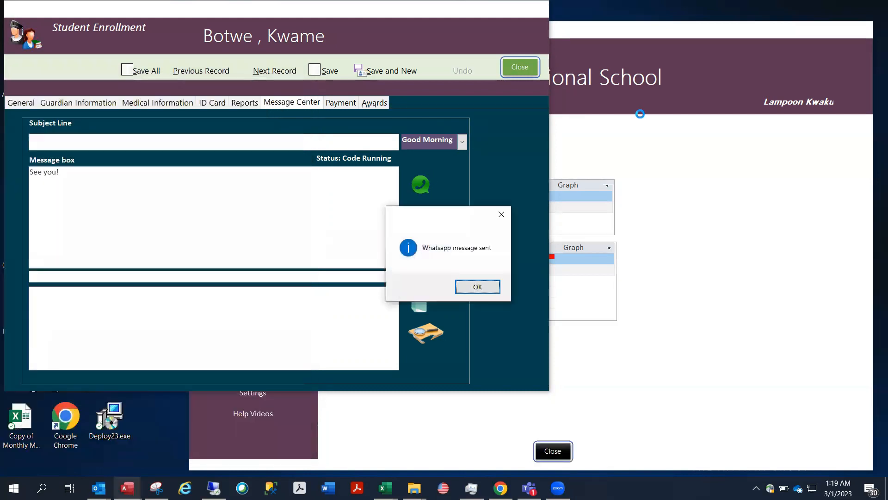
click(480, 287)
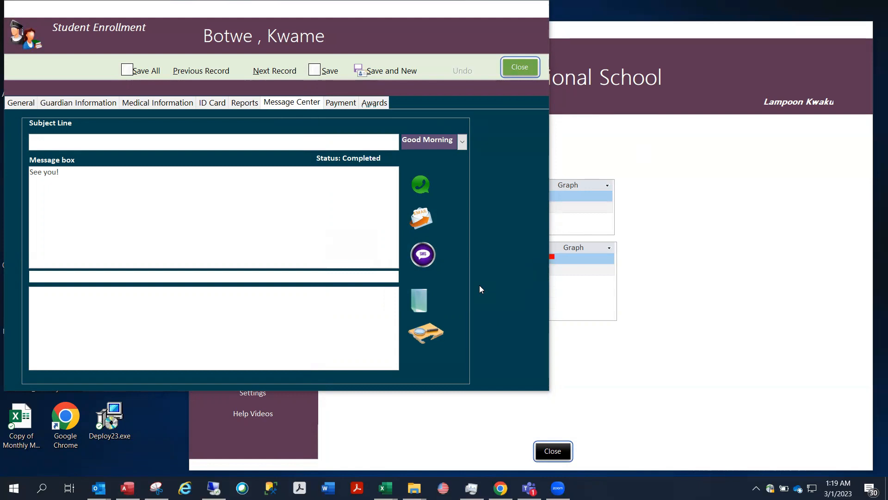
Cancel out of the file and folder attachment pickers, then show the student's Payment page
click(415, 301)
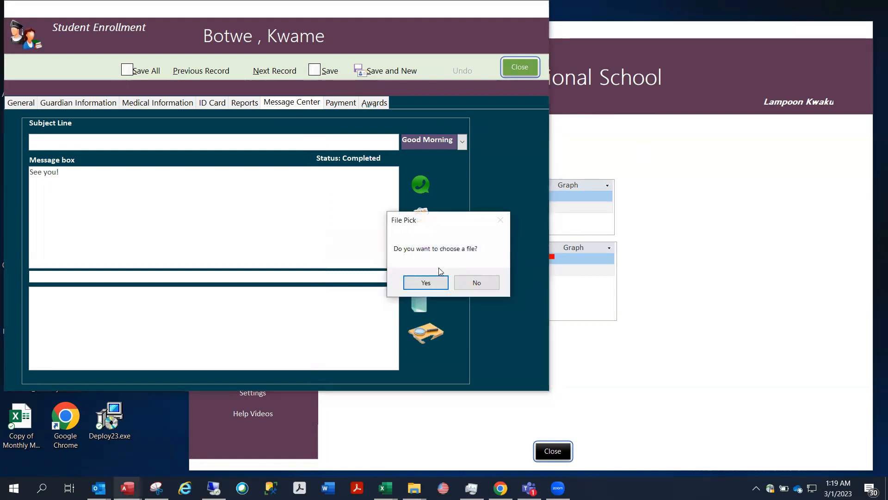
click(428, 281)
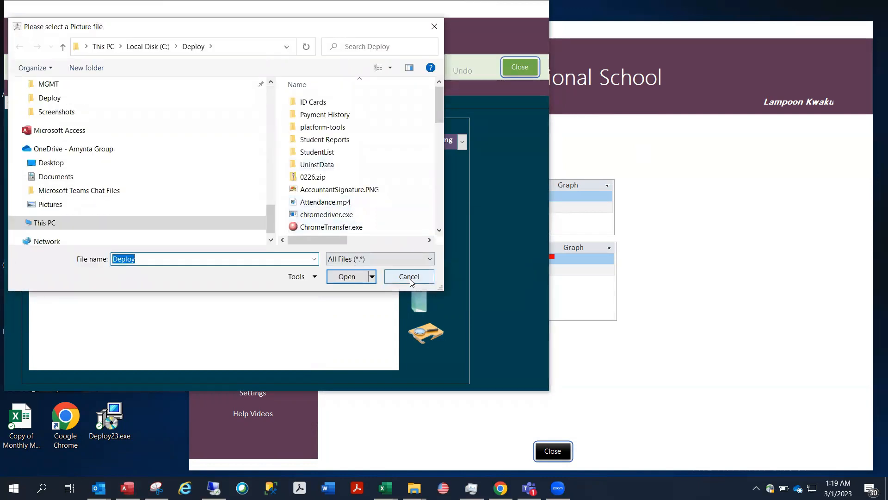
click(410, 278)
click(424, 330)
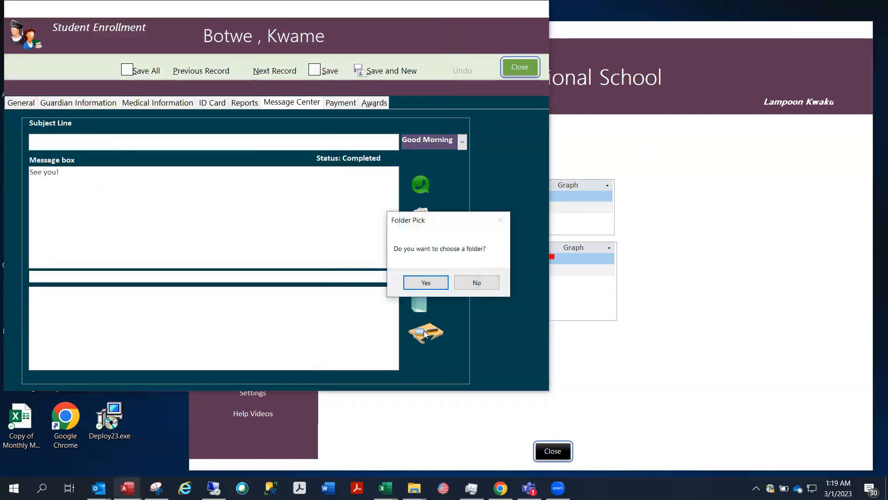
click(421, 282)
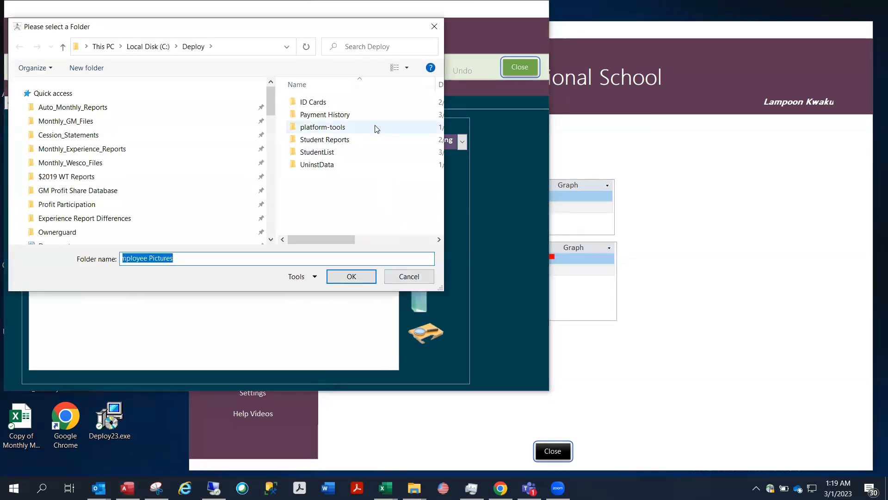
click(402, 275)
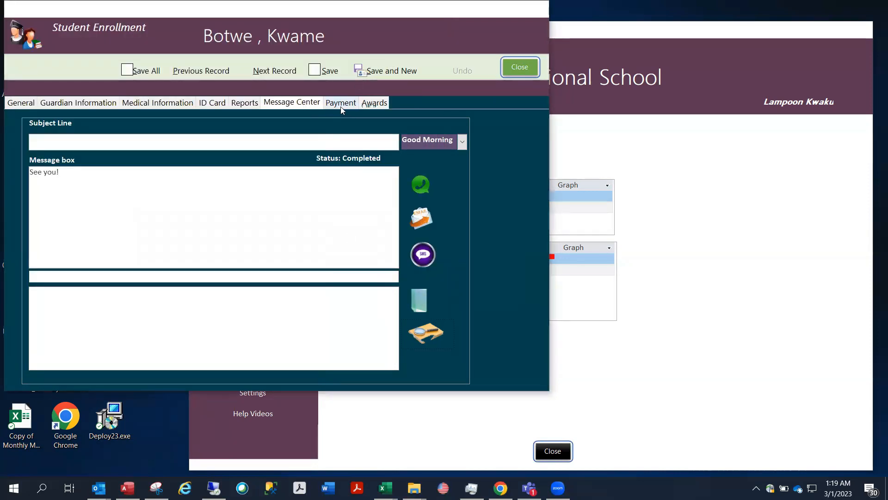
click(343, 106)
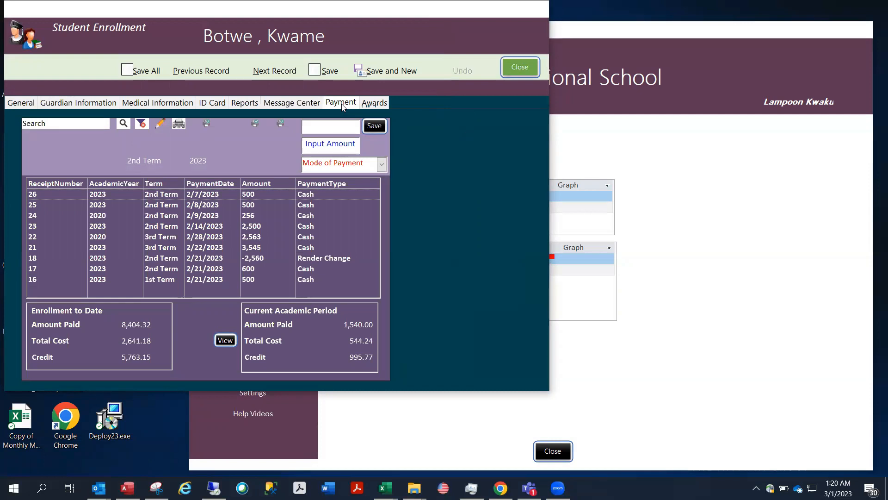
Enter a Cash payment of 2000 dated 3/1/2023
click(382, 165)
click(346, 178)
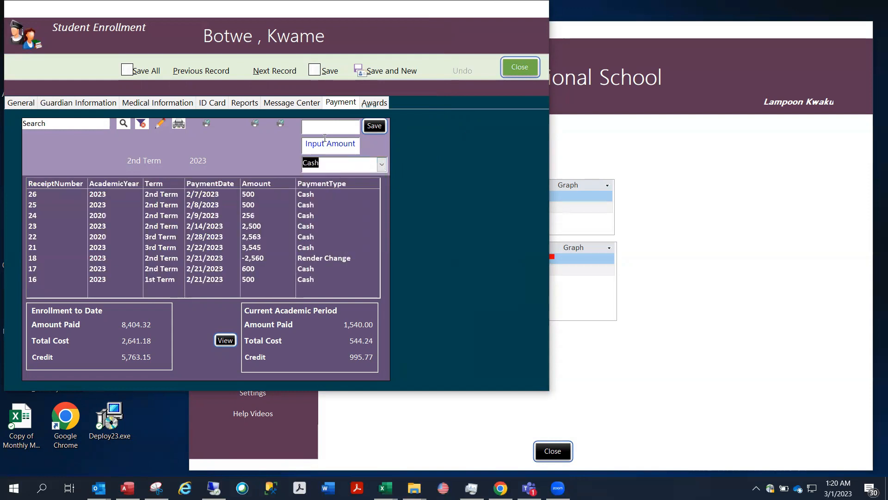
click(316, 145)
text(2000)
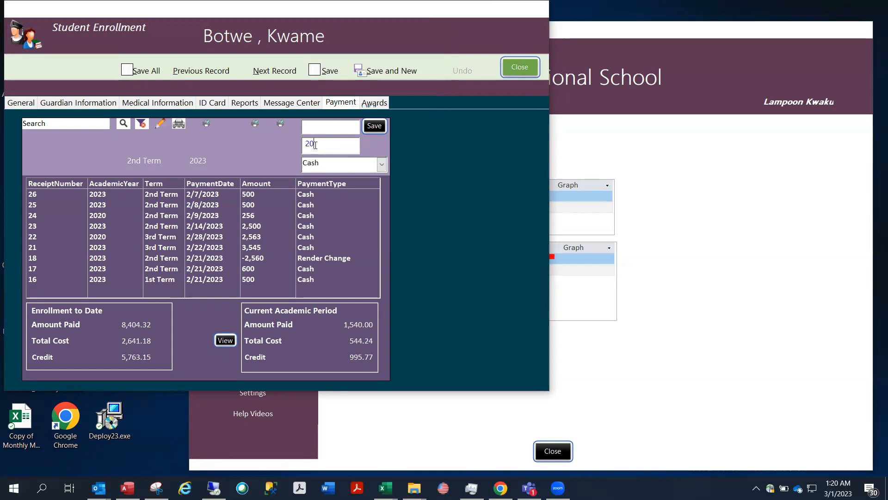
click(335, 129)
click(366, 128)
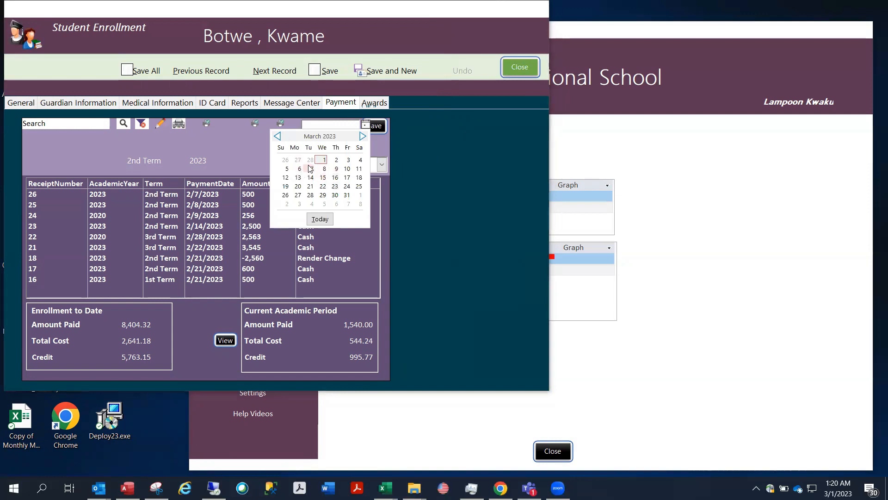
click(324, 160)
Save the payment as receipt 32 and print its receipt to PDF
click(376, 130)
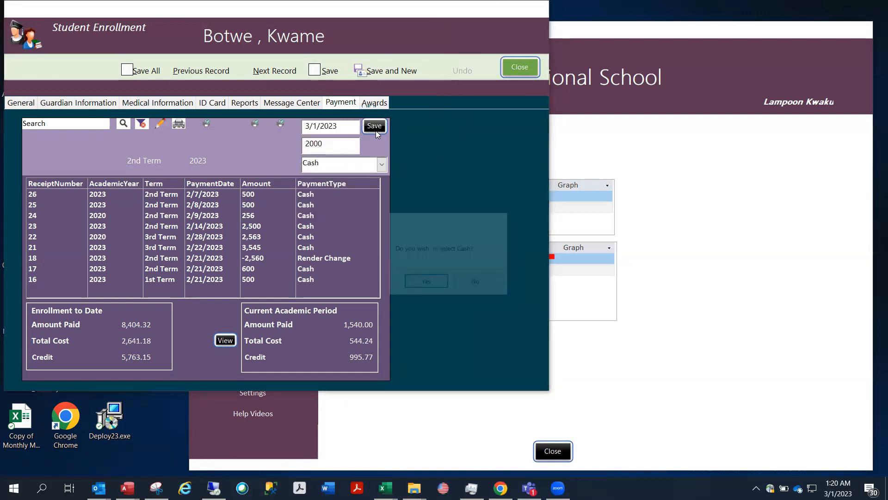
click(427, 282)
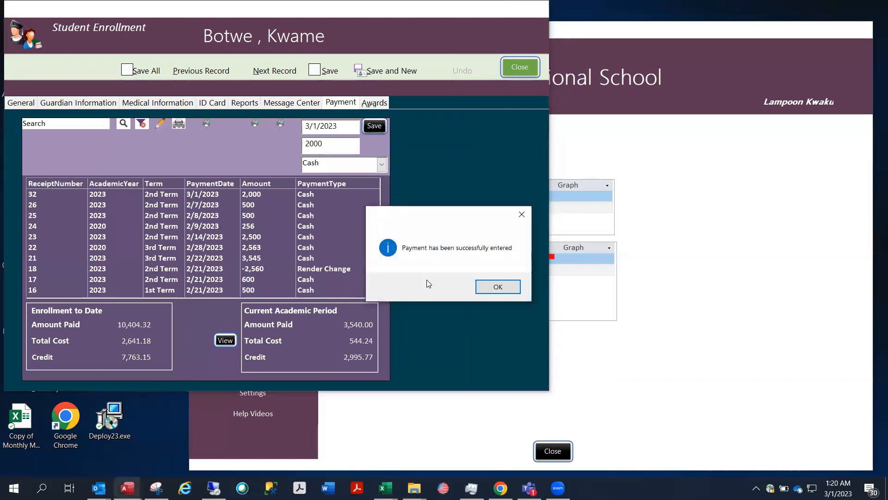
click(497, 287)
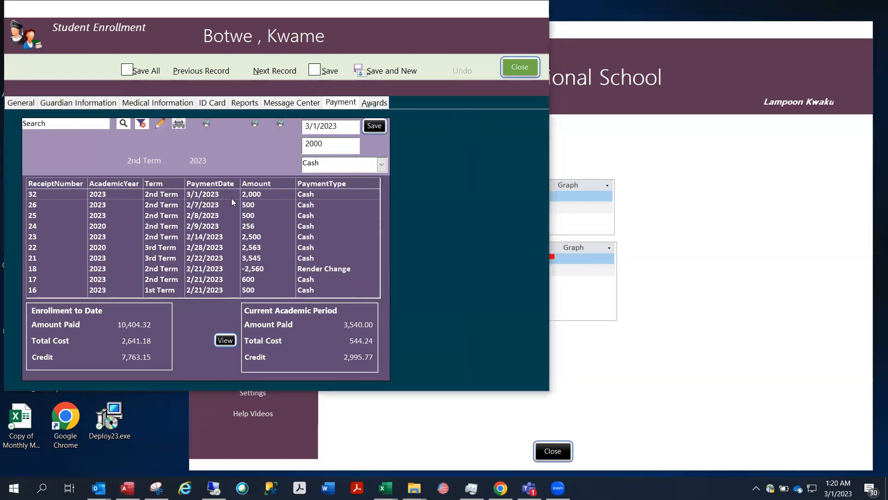
click(197, 199)
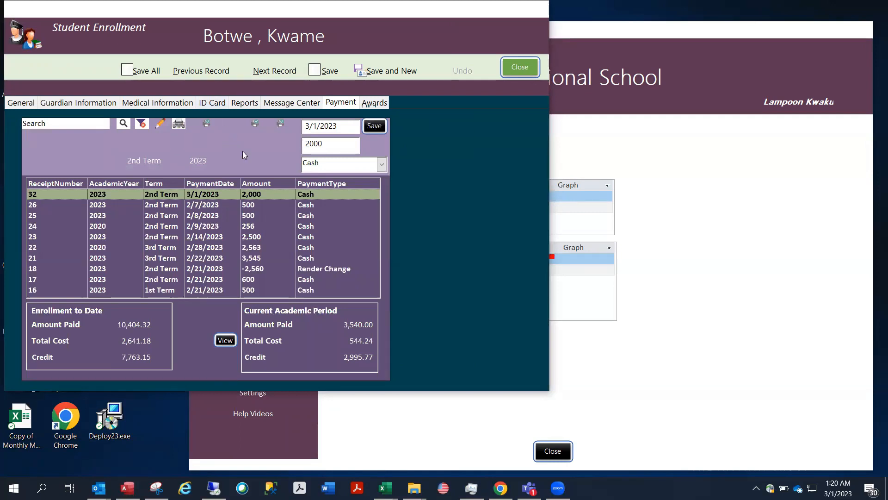
click(182, 124)
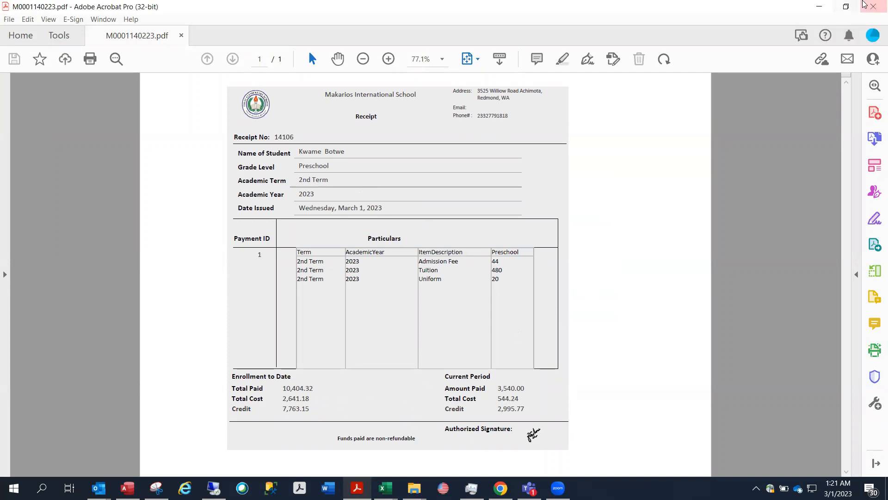
Close the receipt PDF, then export the student's payment history to PDF and close it
click(873, 12)
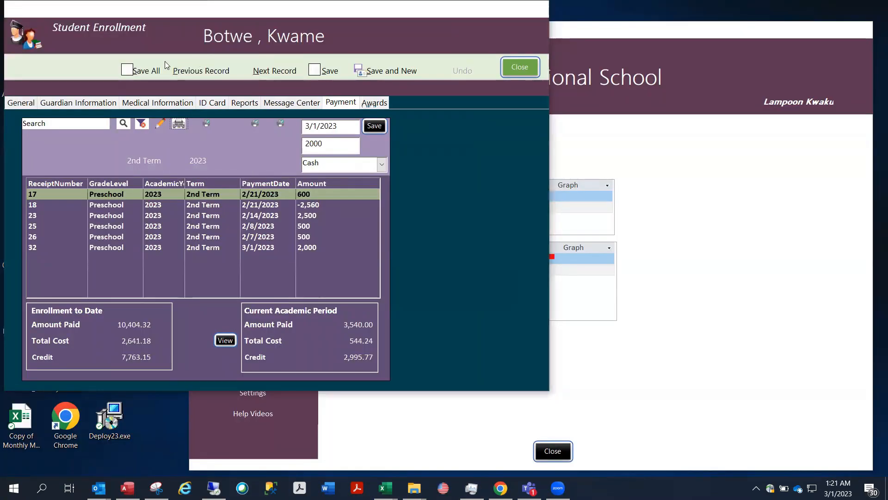
click(207, 124)
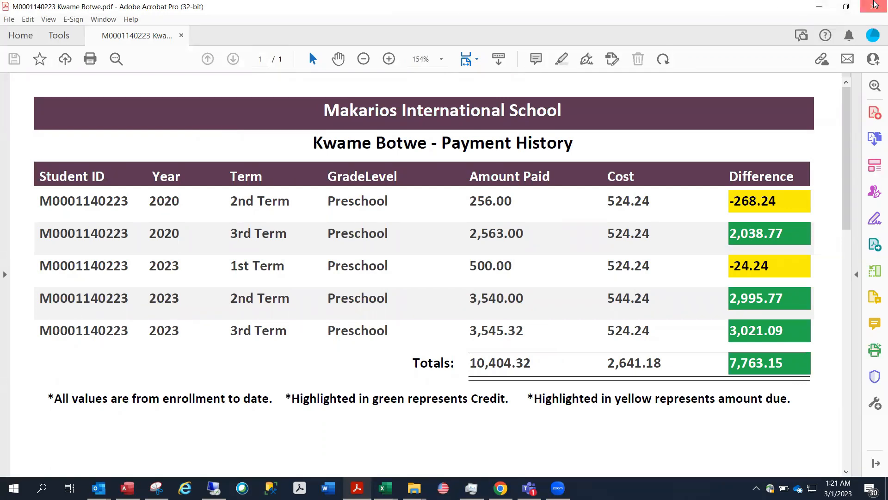
click(875, 5)
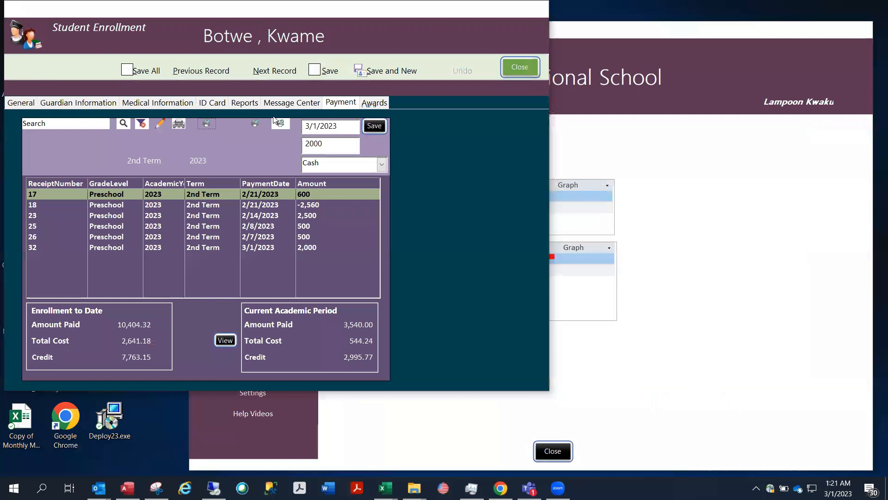
Export the Students Owing report (one student, -8,600.00 difference) to PDF and close it
click(252, 126)
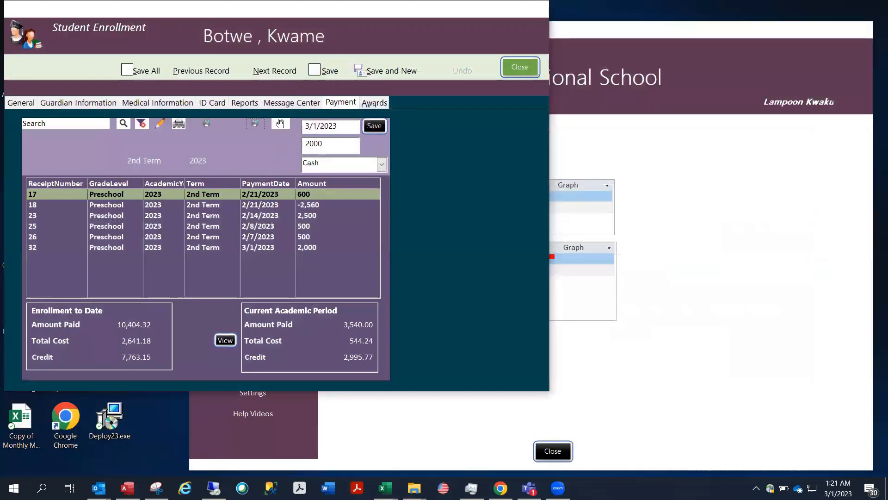
click(280, 123)
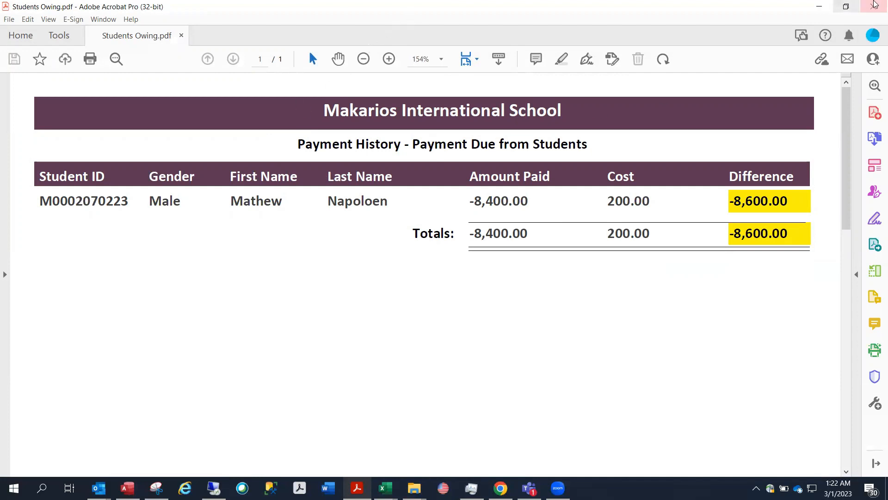
click(874, 4)
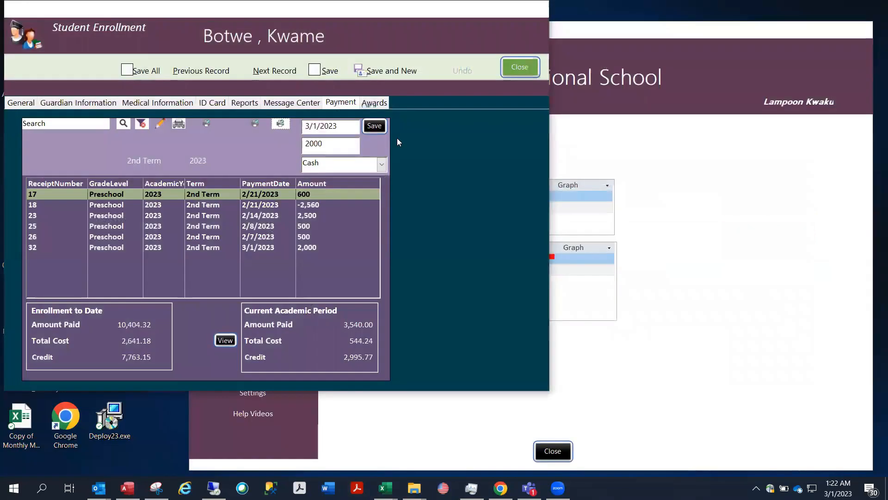
On the Awards page, filter to award ID 2 and print its certificate to PDF
click(367, 103)
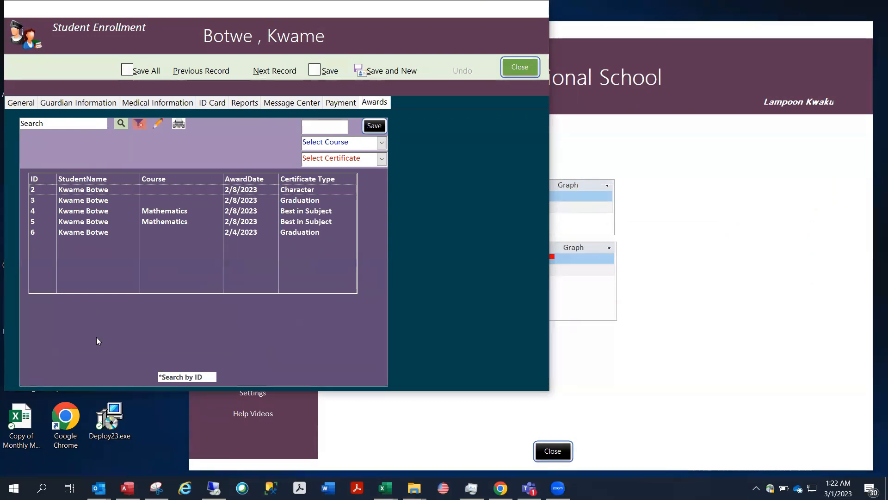
click(42, 127)
text(2)
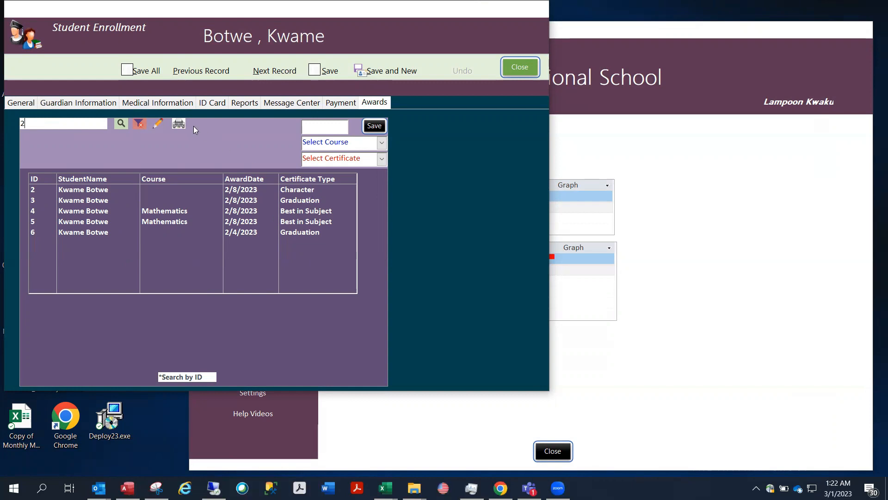
click(178, 123)
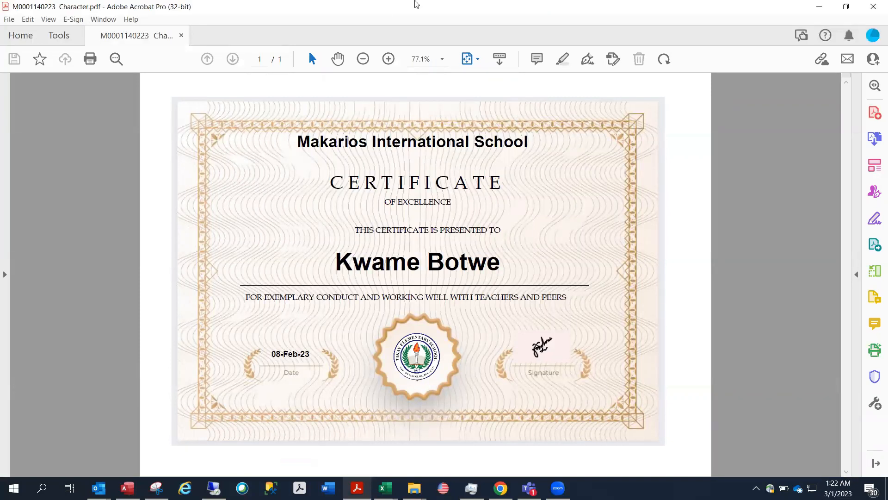
click(874, 6)
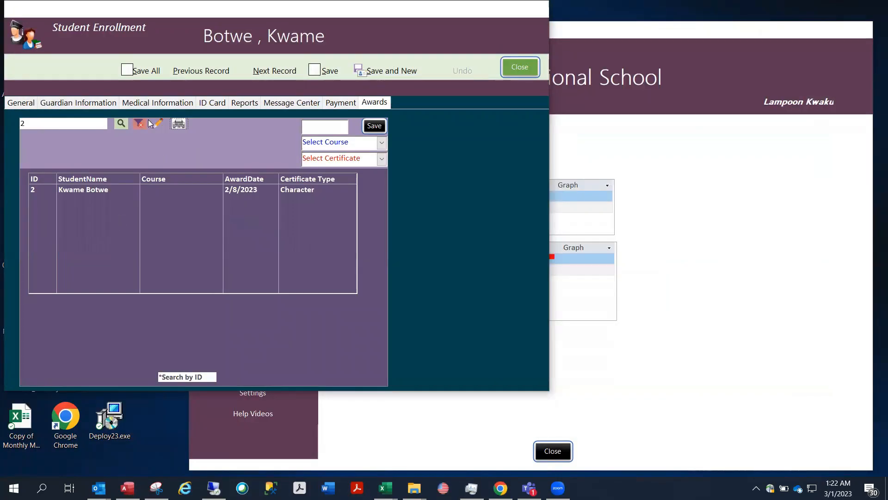
Print award 5's Best in Subject Mathematics certificate to PDF, then close the enrollment form
click(140, 125)
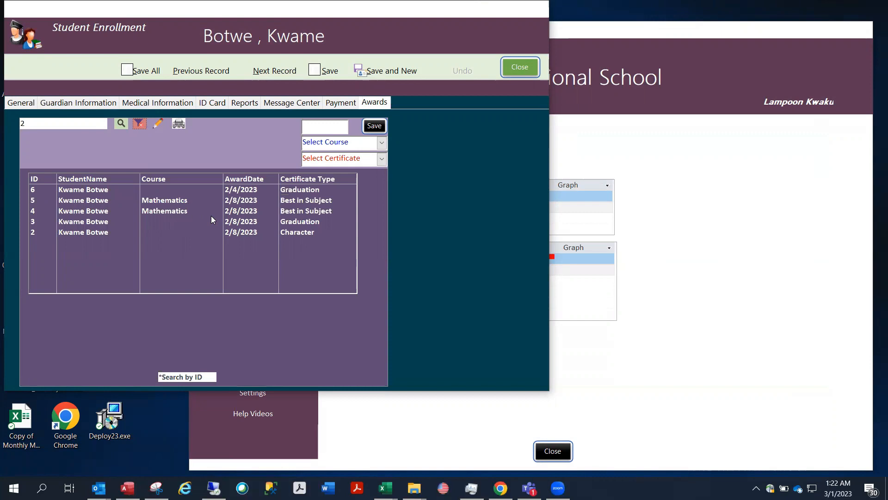
double_click(44, 127)
text(5)
click(179, 124)
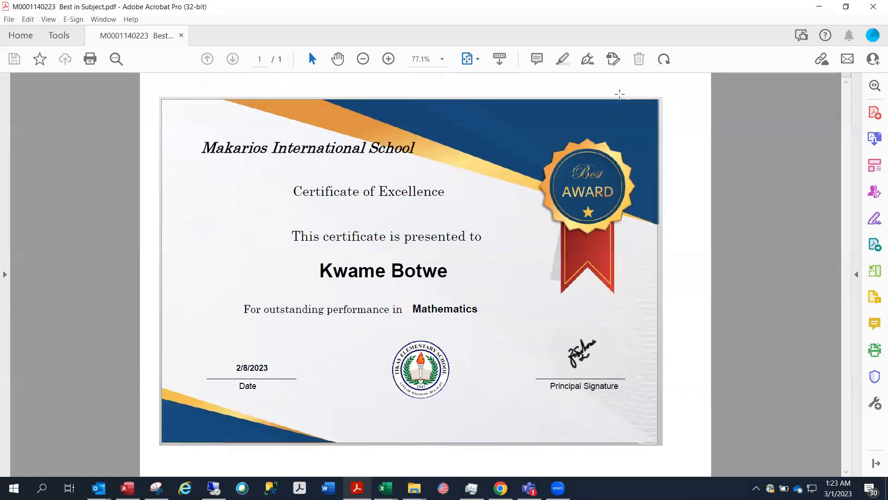
click(873, 6)
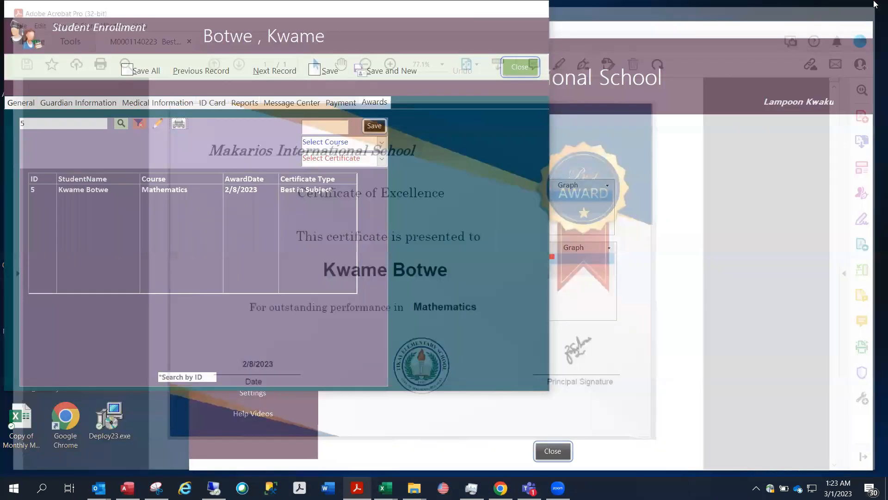
click(520, 68)
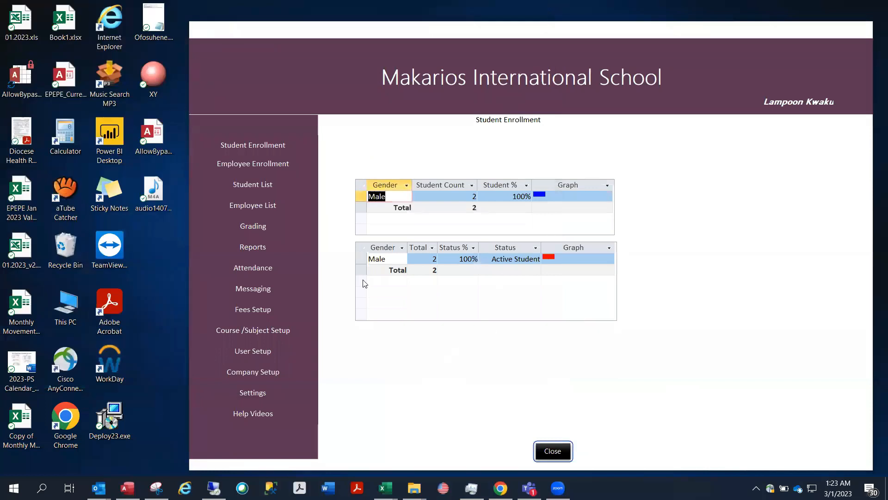
Open the Employee Enrollment form from the side menu, move it aside, and close it
click(262, 163)
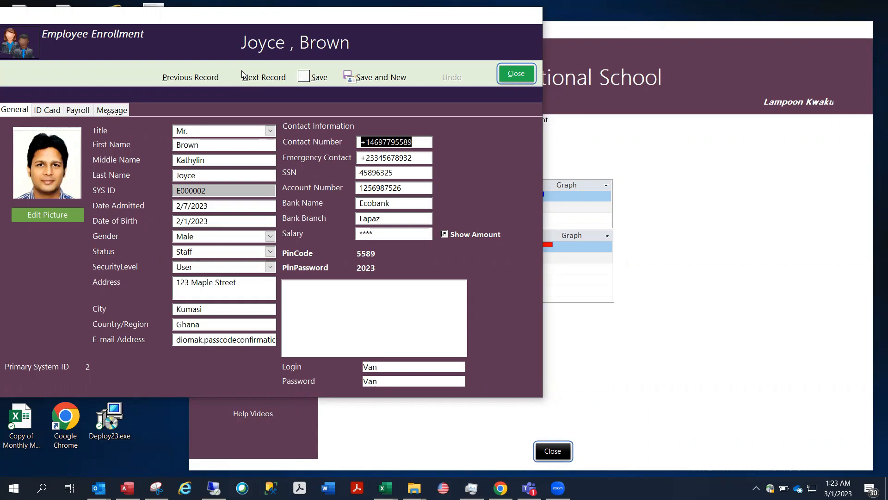
drag(288, 19, 0, 196)
click(215, 254)
Open the Student Enrollment form, move it aside, and close it
click(255, 147)
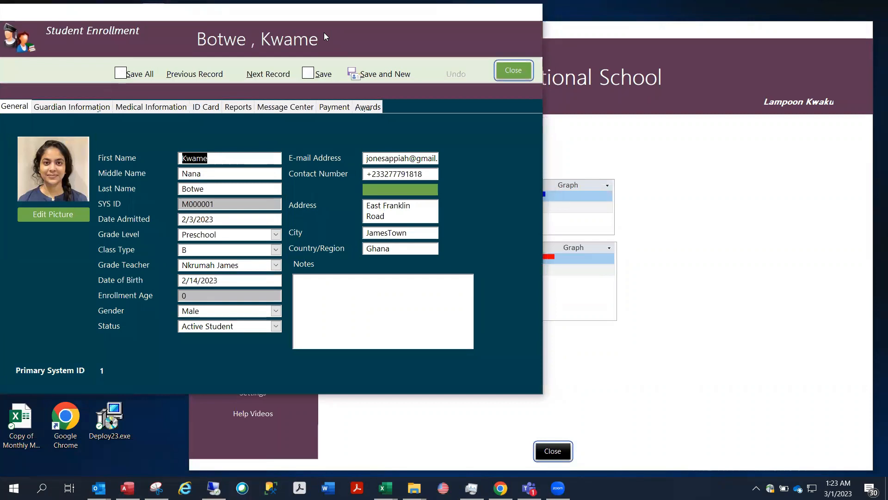
drag(325, 13, 97, 264)
click(292, 323)
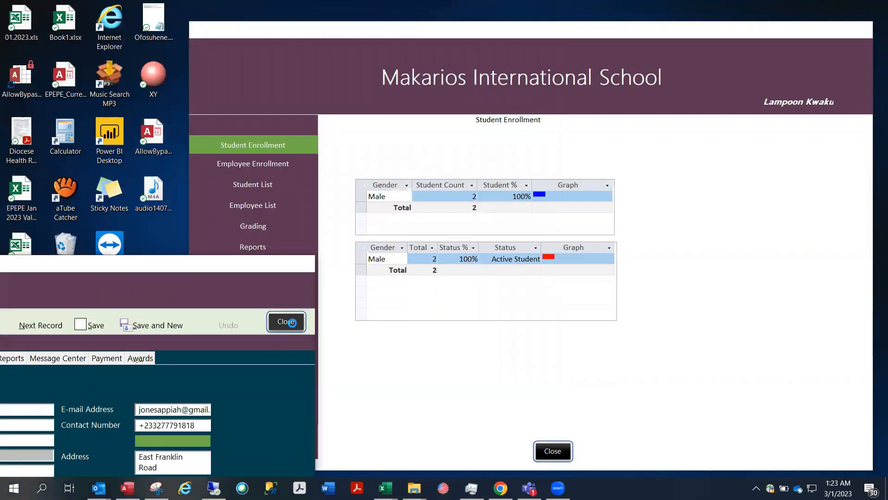
Change the first student's gender to Female, save the record, and close the form
click(272, 135)
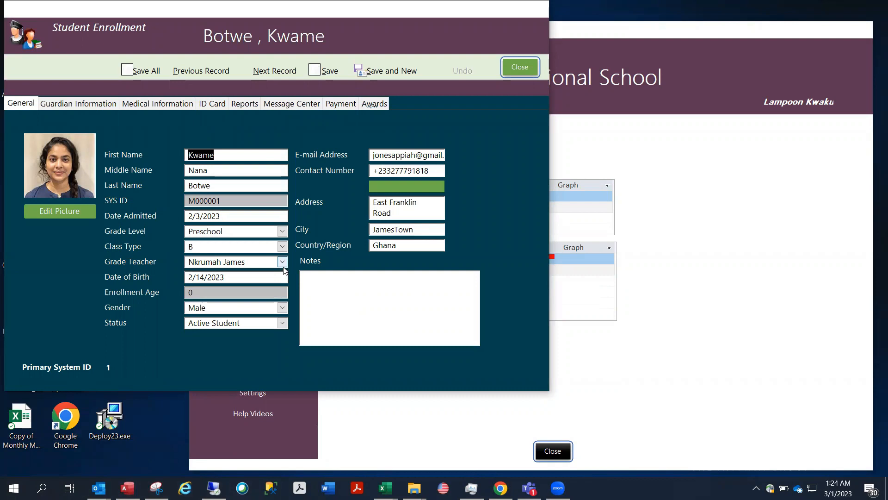
click(282, 308)
click(242, 331)
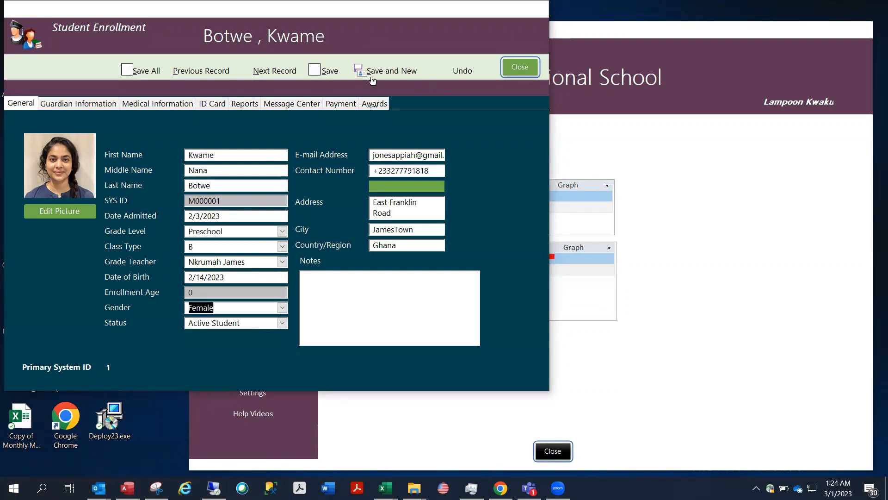
click(327, 71)
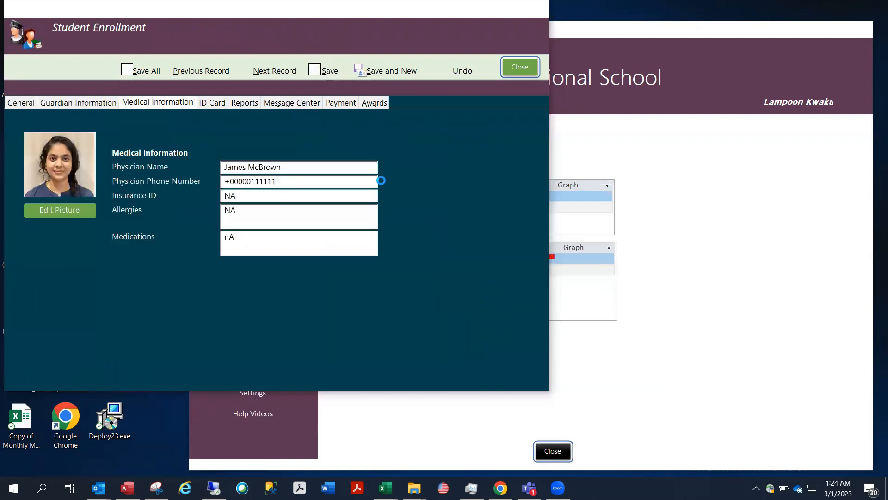
click(443, 281)
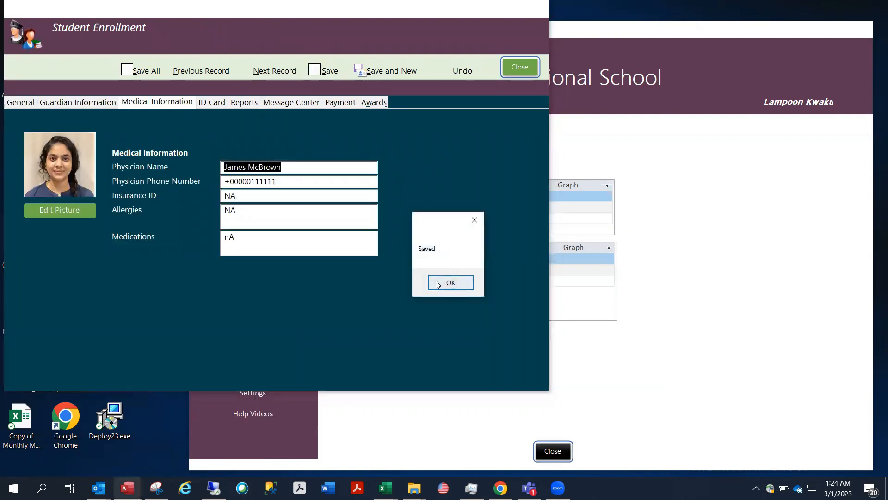
click(519, 62)
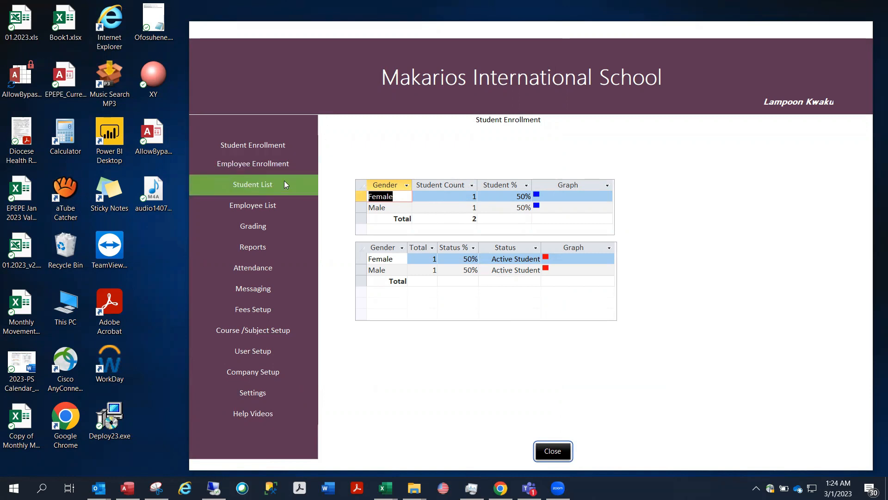
Review the employee's ID Card, Payroll and Message pages with greeting options, then close the form
click(278, 165)
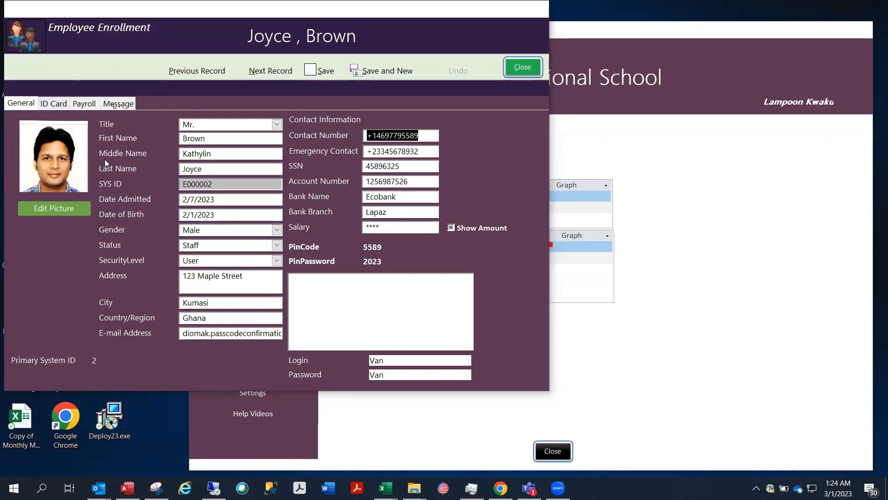
click(57, 104)
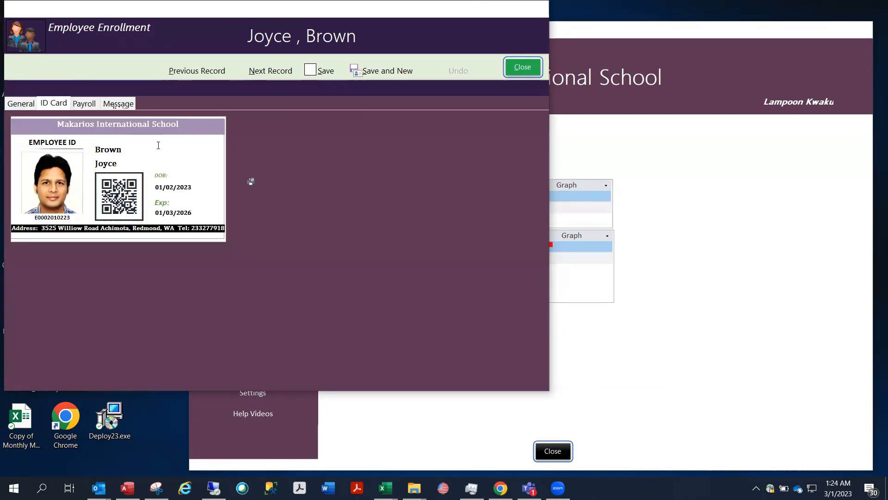
click(85, 104)
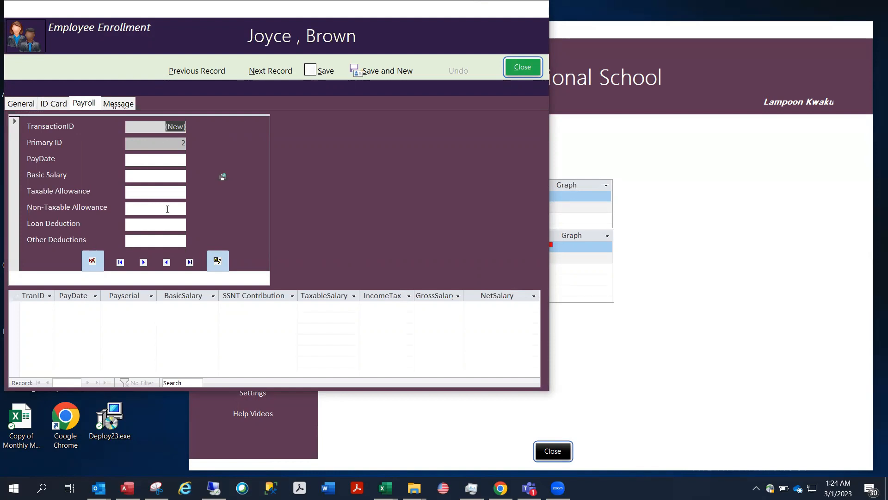
click(120, 104)
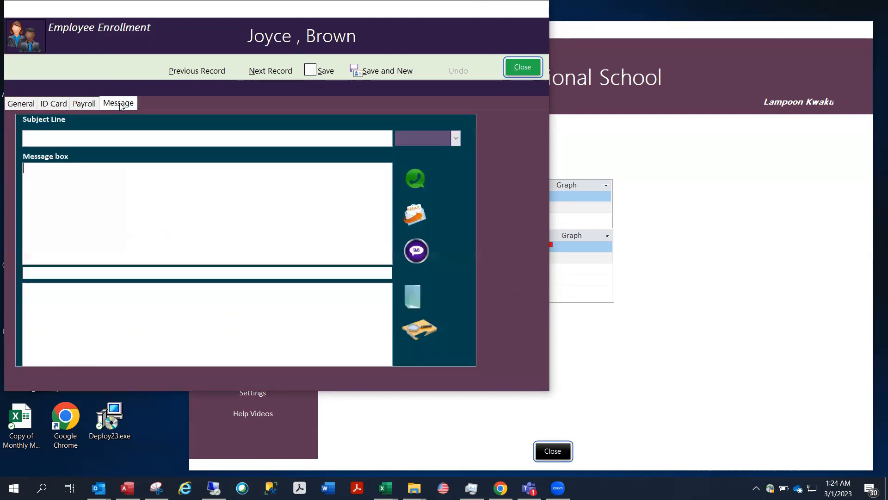
click(178, 239)
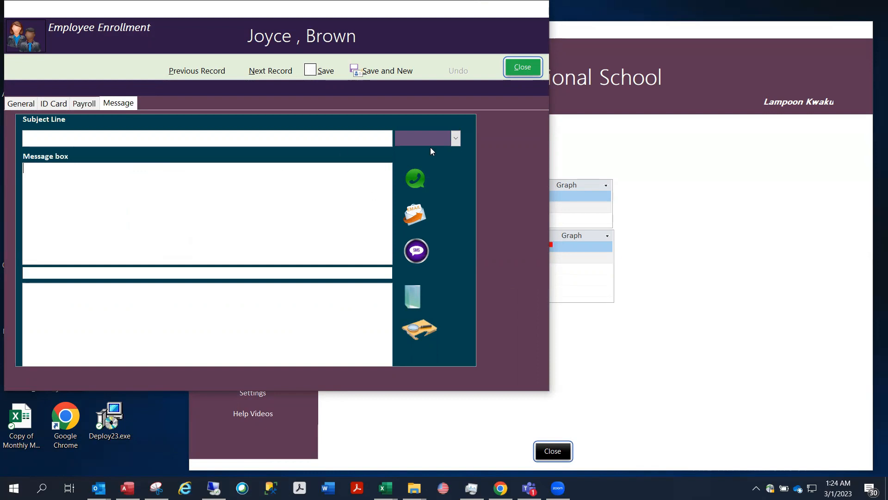
click(456, 139)
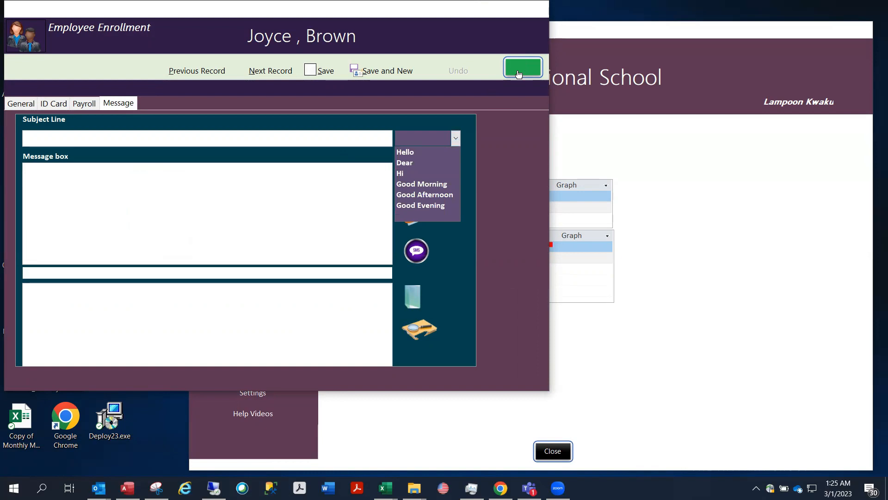
click(518, 74)
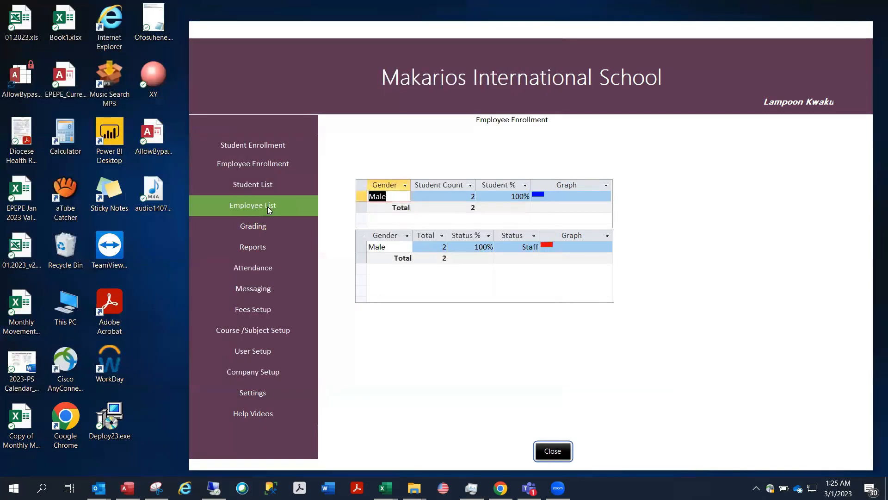
Filter the Student List by 'j', view and close the matching record, then export the list to PDF
click(276, 187)
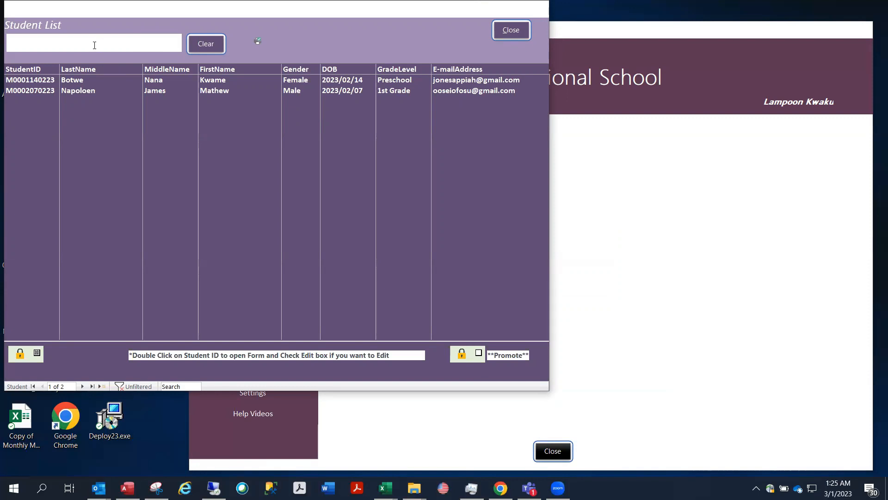
text(j)
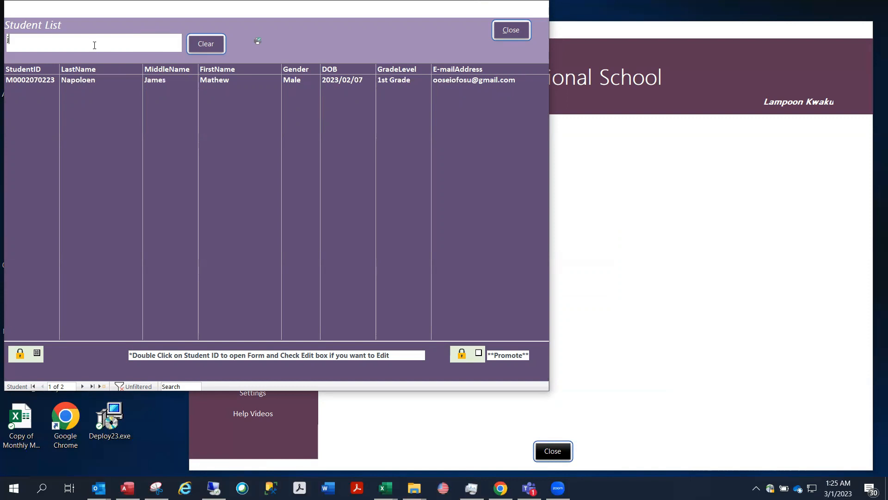
click(167, 80)
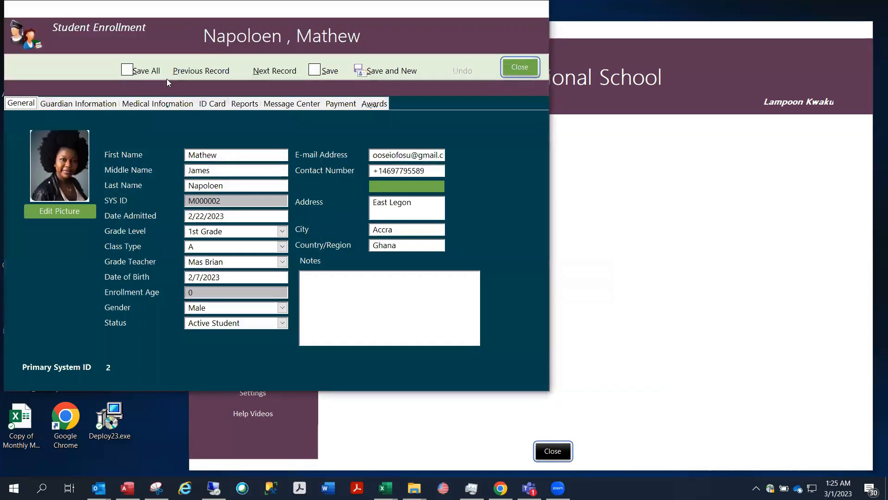
click(520, 65)
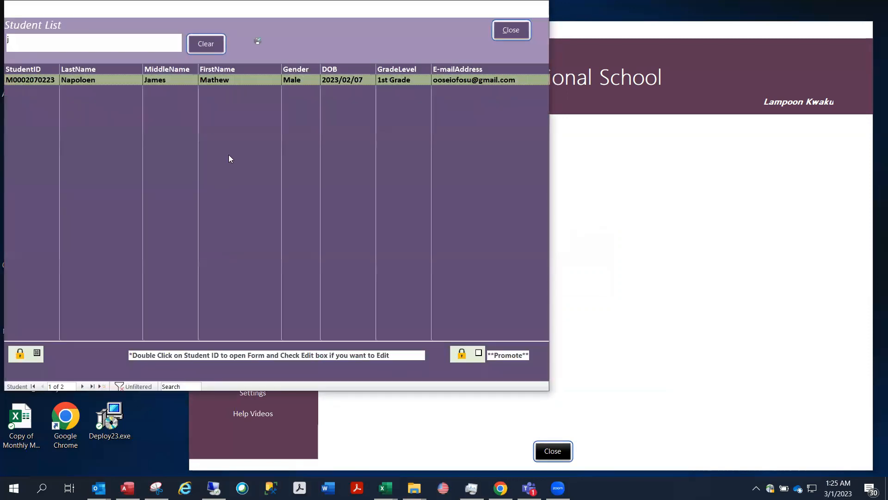
click(258, 38)
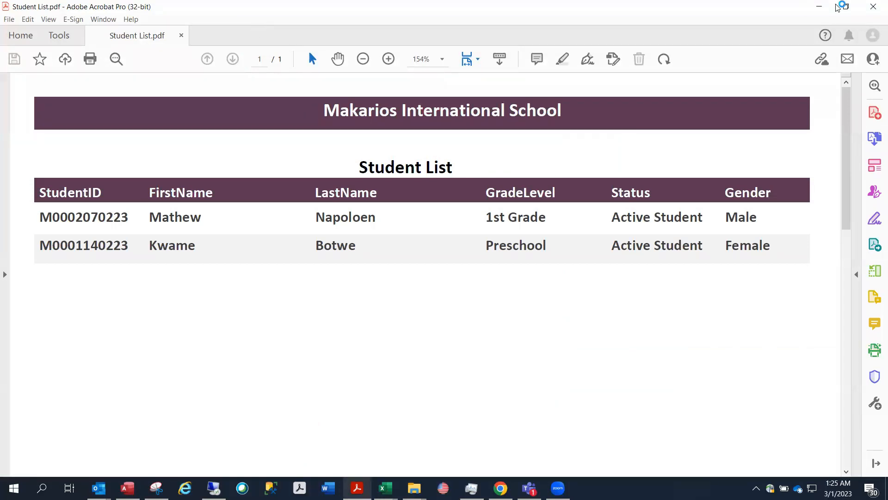
Close the Student List PDF in Acrobat
click(874, 6)
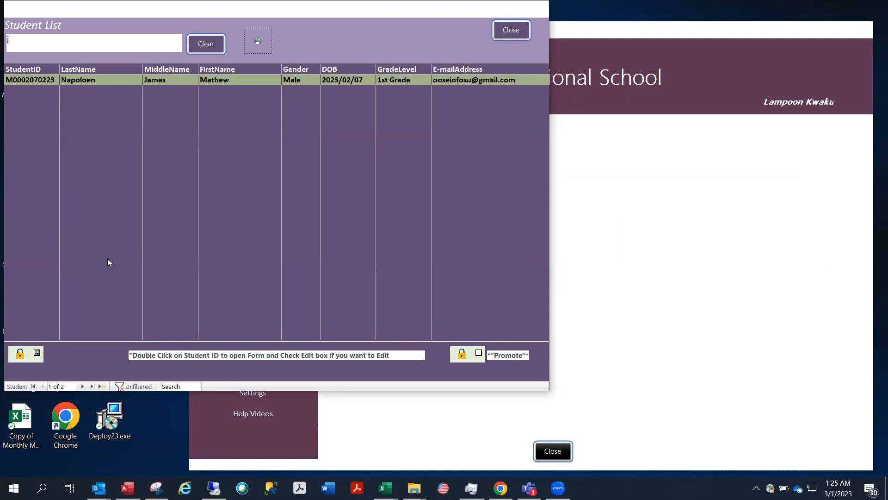
Open the filtered student's enrollment record in edit mode, test-edit the first name, and close it unchanged
click(37, 352)
double_click(210, 81)
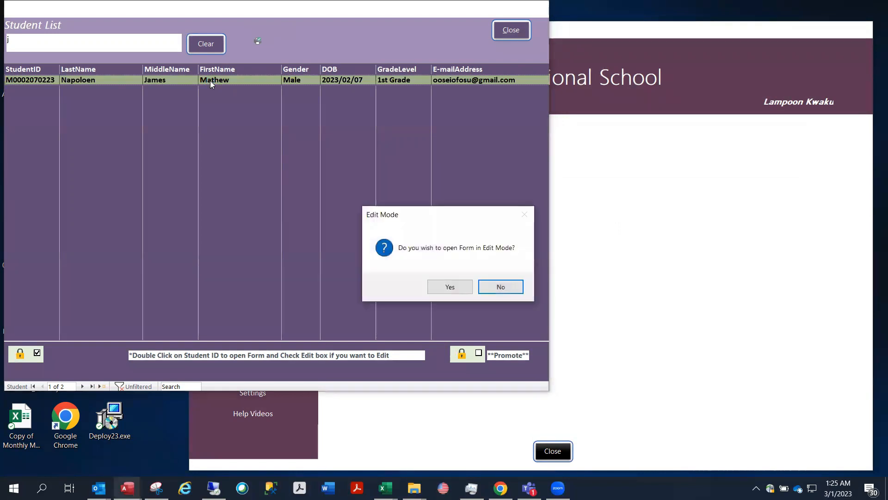
click(459, 287)
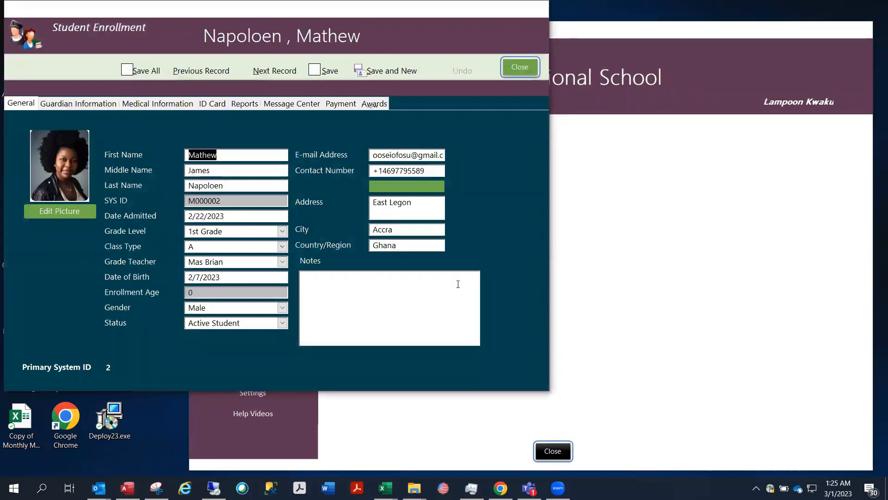
click(229, 156)
text(s)
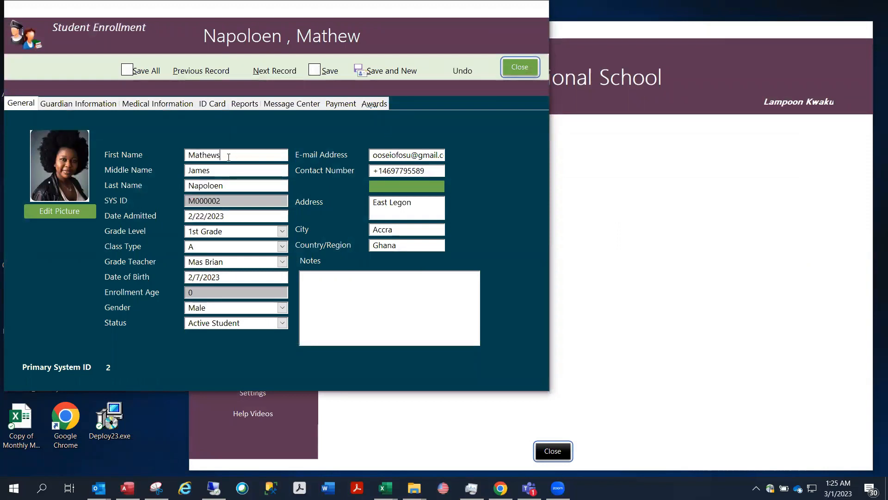
key(BackSpace)
click(514, 71)
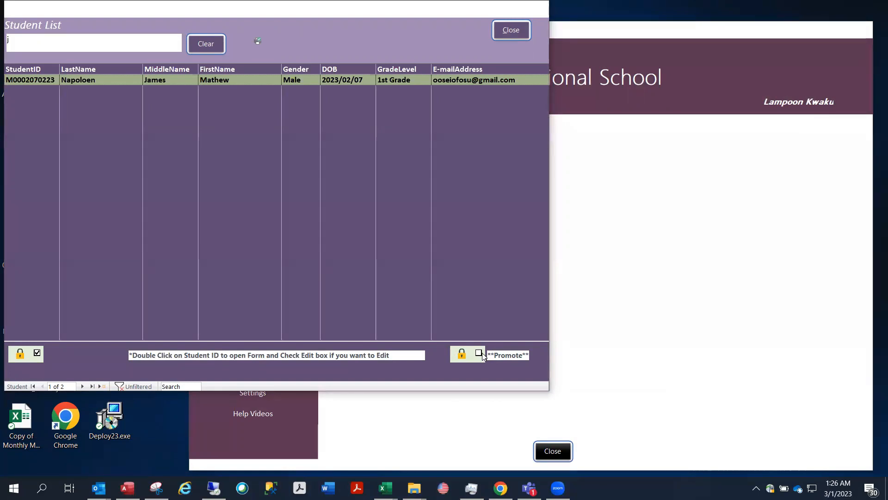
Clear the search and start promoting students, confirming a new academic year
click(207, 44)
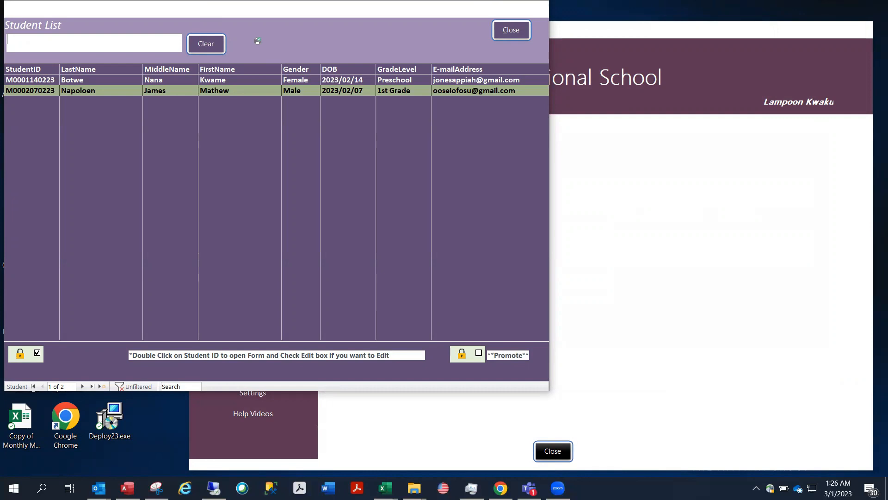
click(478, 352)
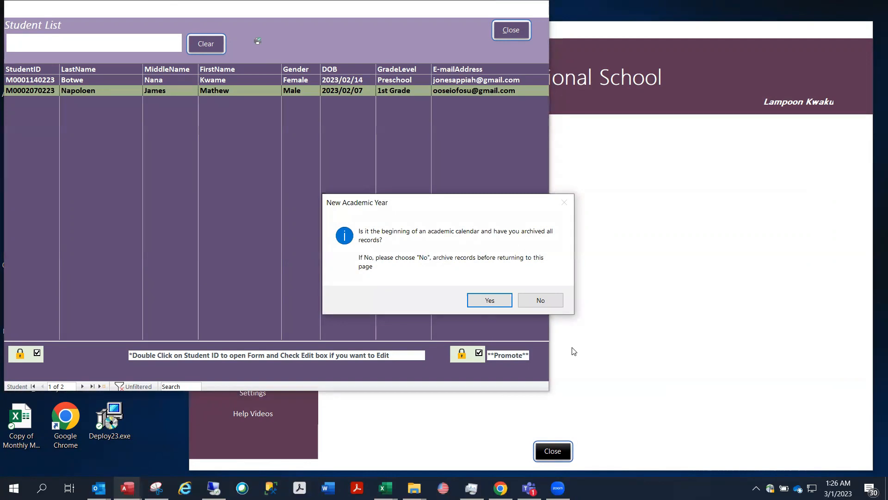
click(481, 302)
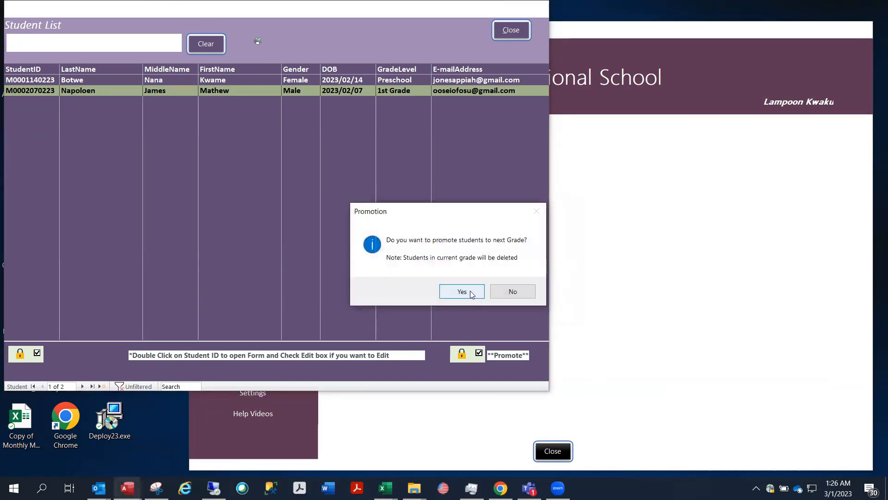
click(471, 292)
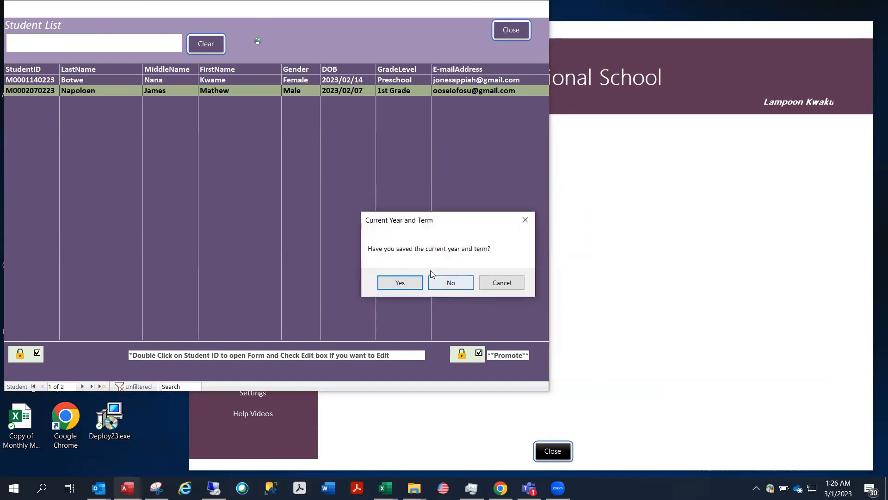
Confirm the saved term and archiving, accept the Preschool incomplete-grading error, and close the list
click(394, 284)
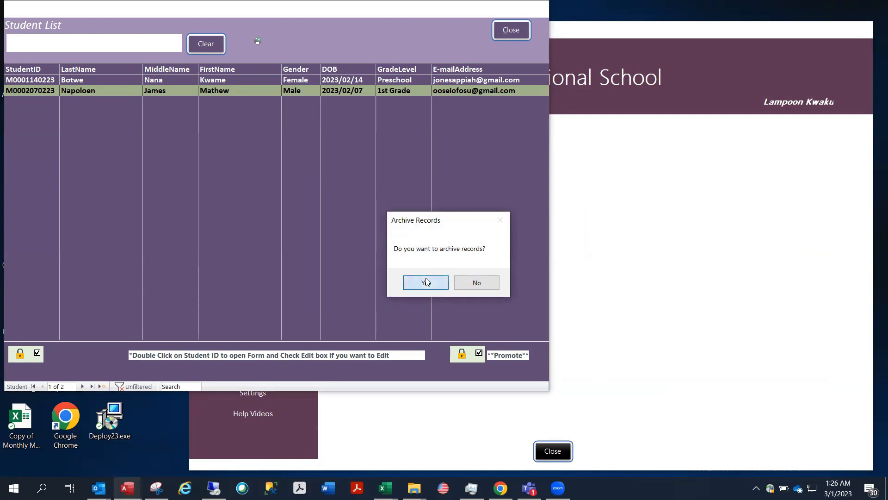
click(426, 282)
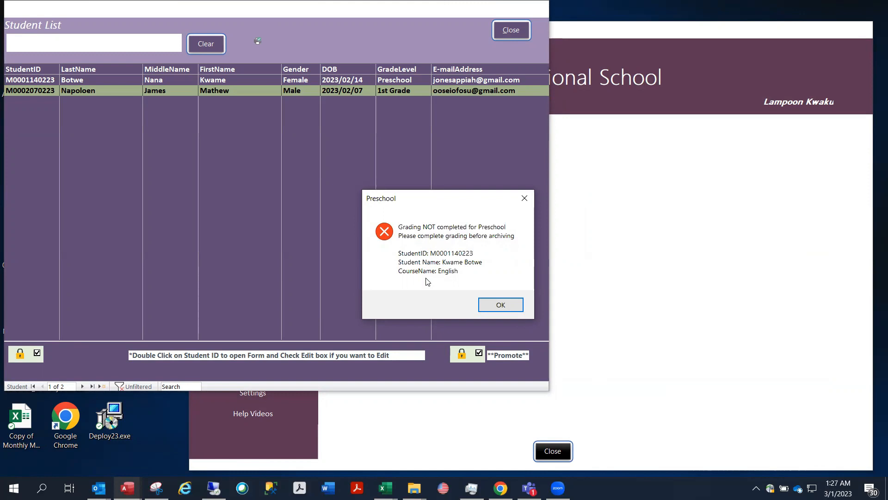
click(511, 305)
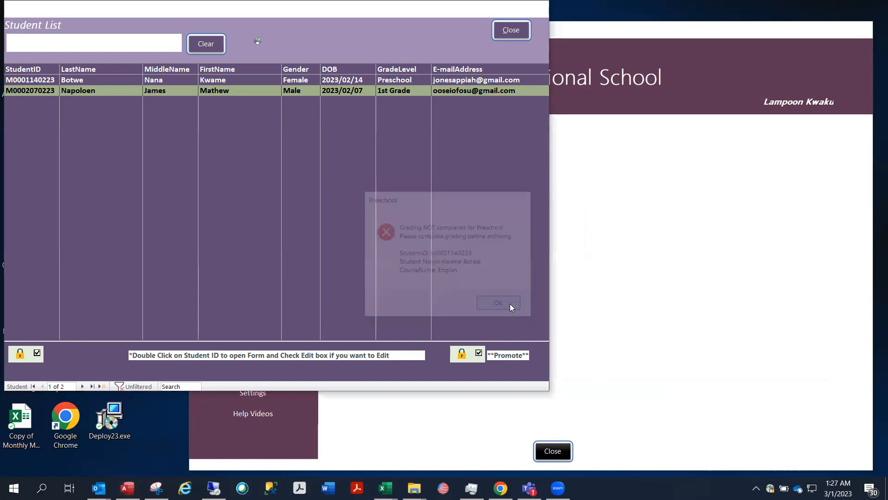
click(510, 30)
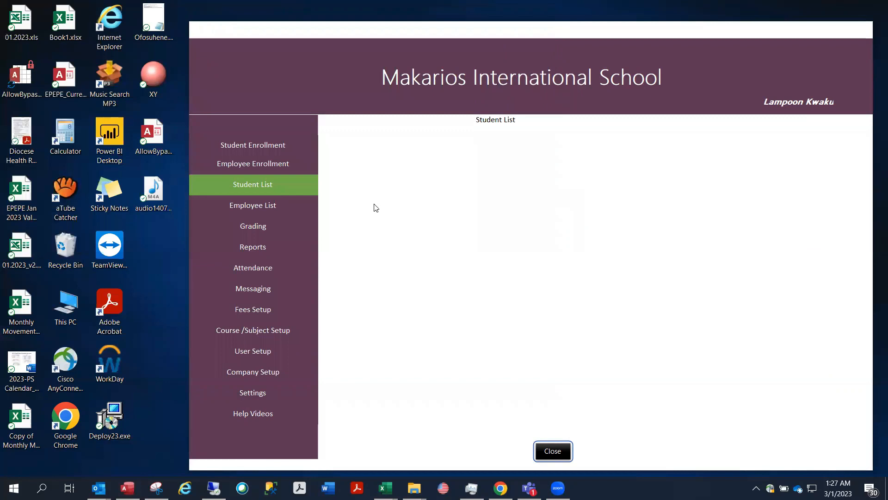
click(284, 209)
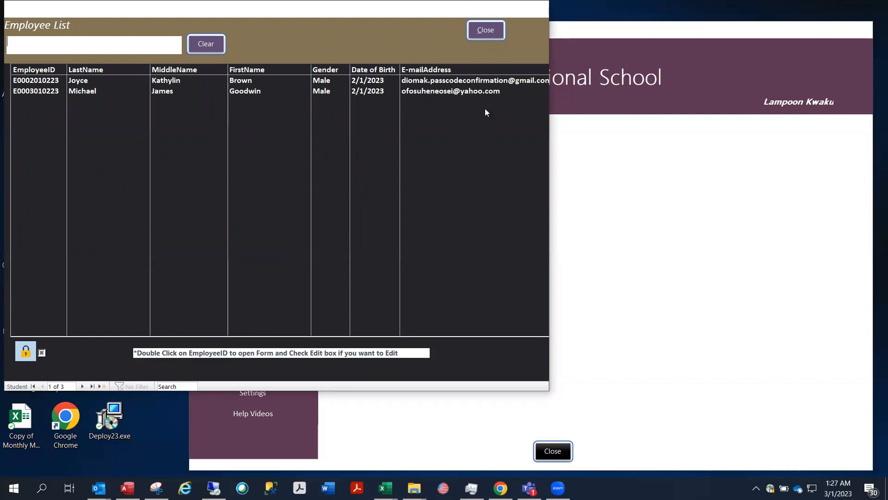
click(484, 30)
click(286, 227)
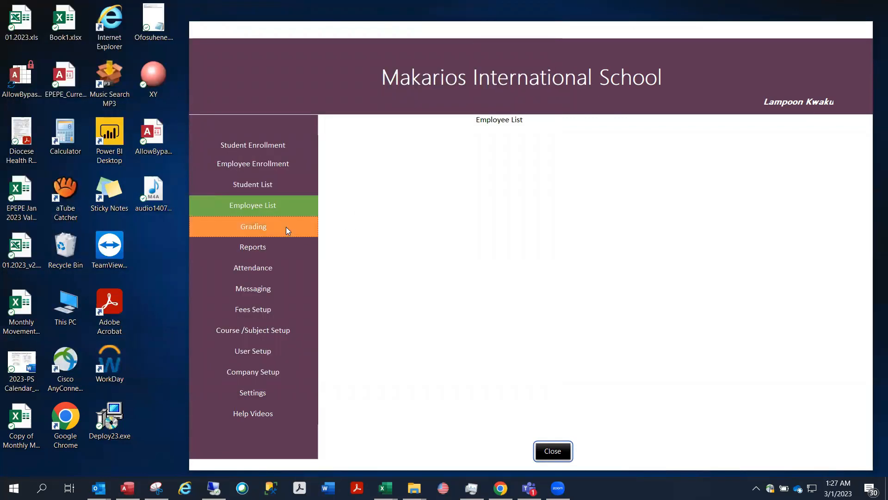
click(429, 70)
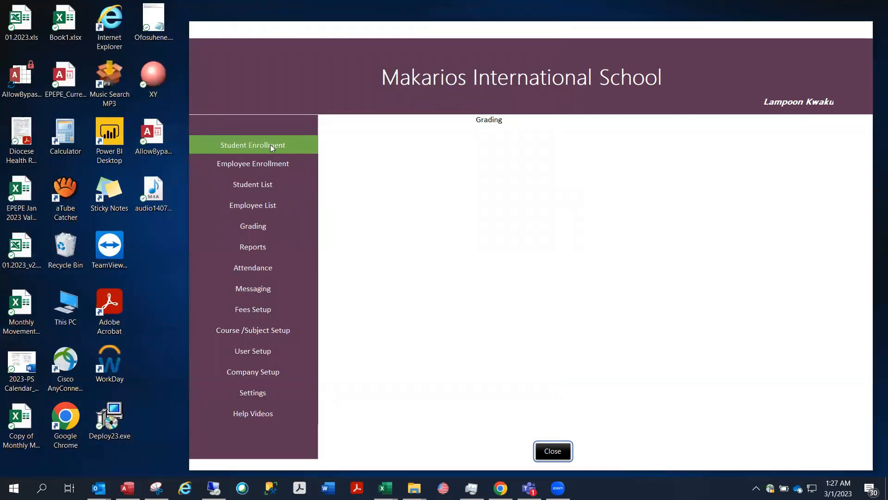
Page through the enrollment records to the last one, step back to the Preschool student, and close
click(270, 144)
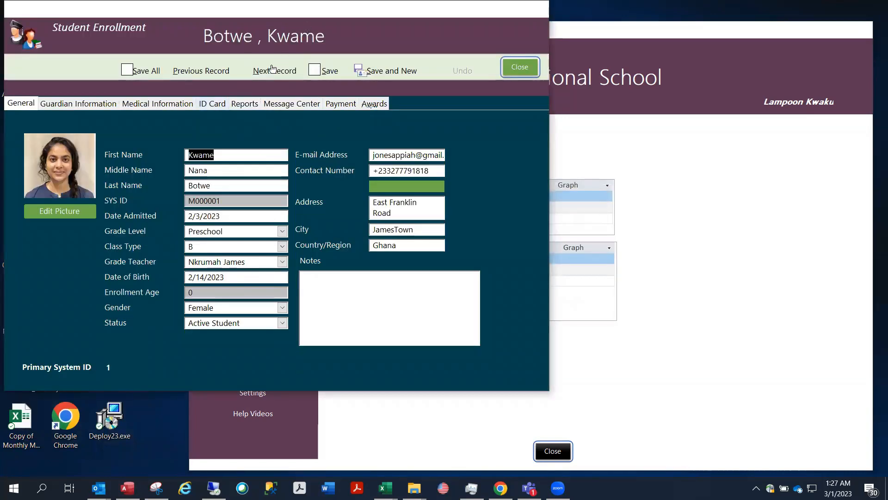
click(273, 70)
click(273, 69)
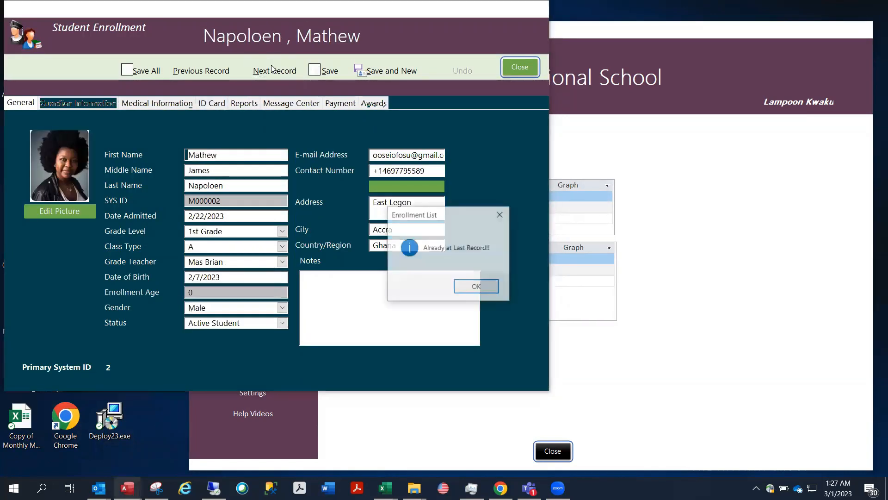
click(477, 287)
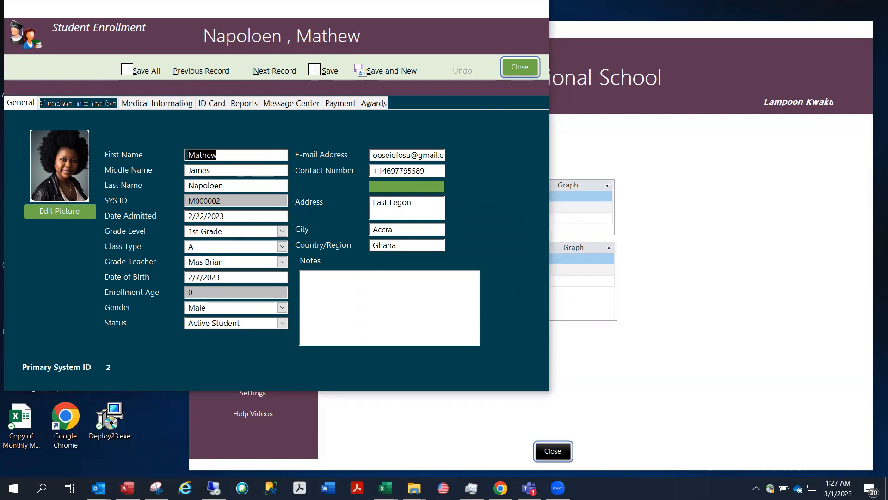
click(215, 69)
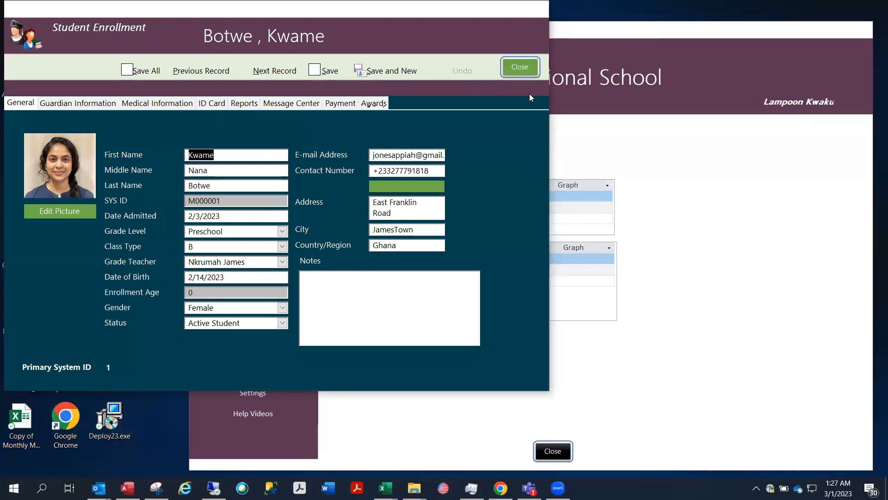
click(521, 67)
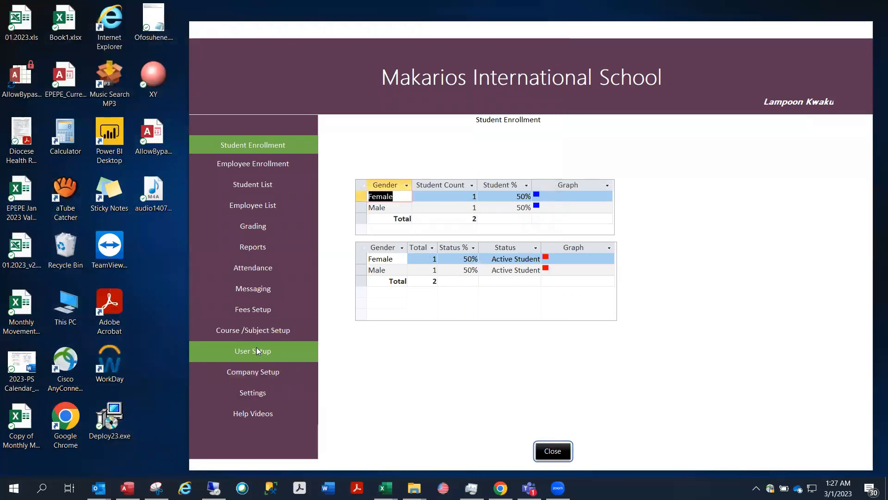
click(254, 330)
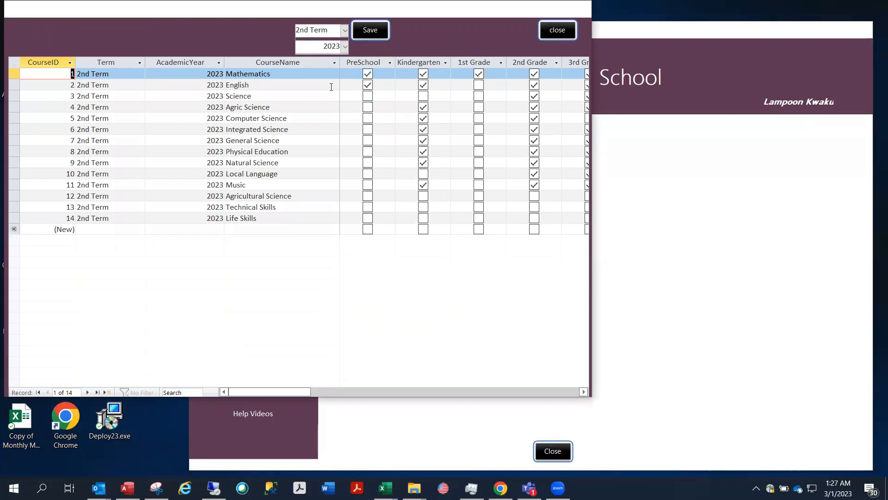
click(551, 32)
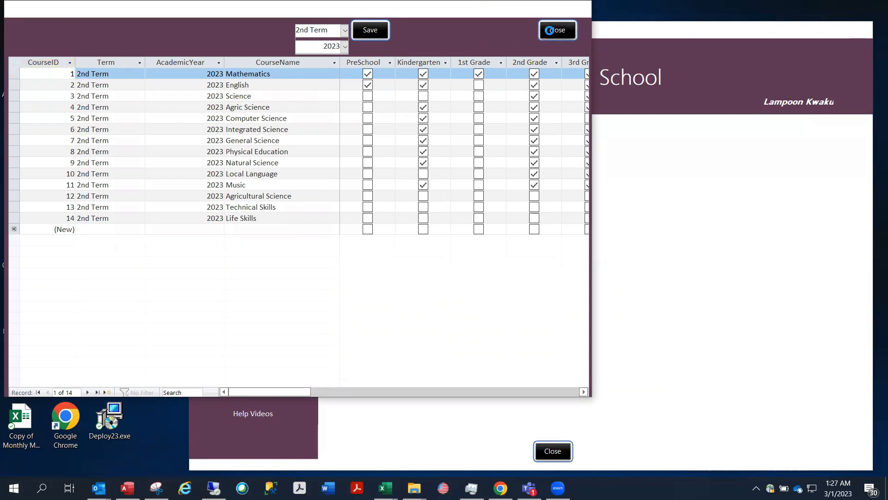
Open the Grading Platform and select the Preschool grade level and English course
click(253, 226)
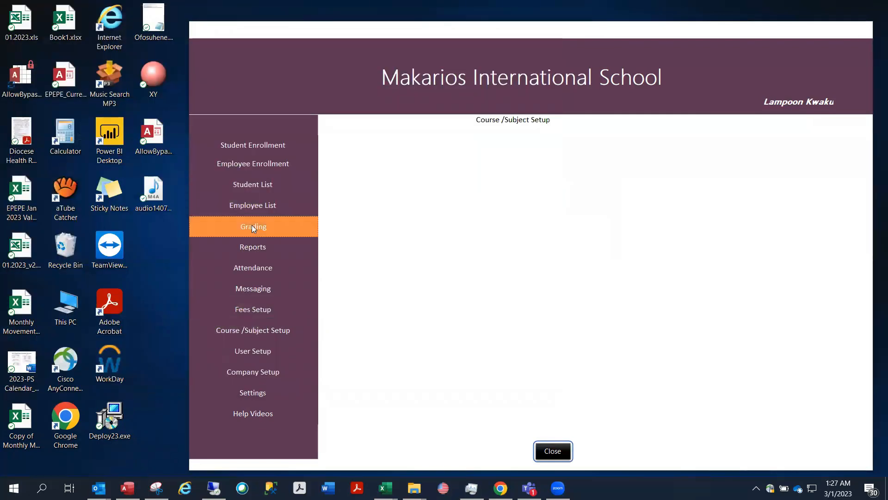
click(252, 33)
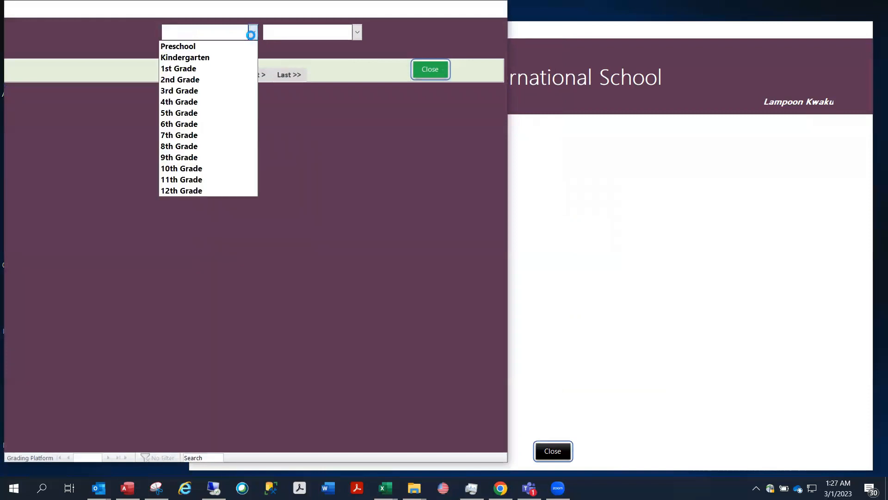
click(212, 47)
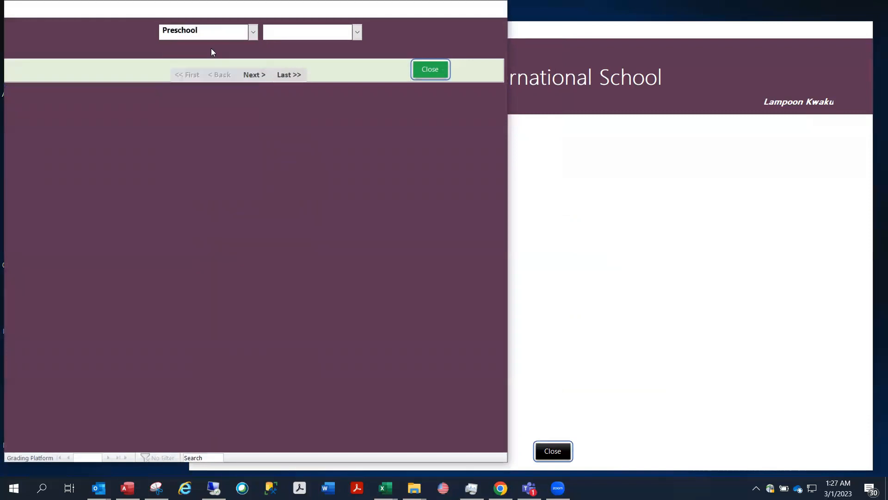
click(357, 31)
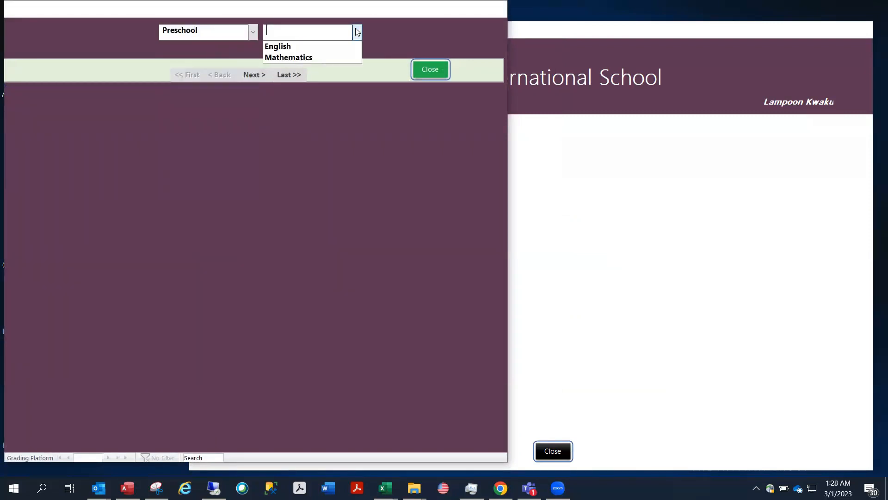
click(322, 46)
Enter English scores: assignments 85 and 75, quizzes 68 and 95, midterm 88, final 98
click(46, 203)
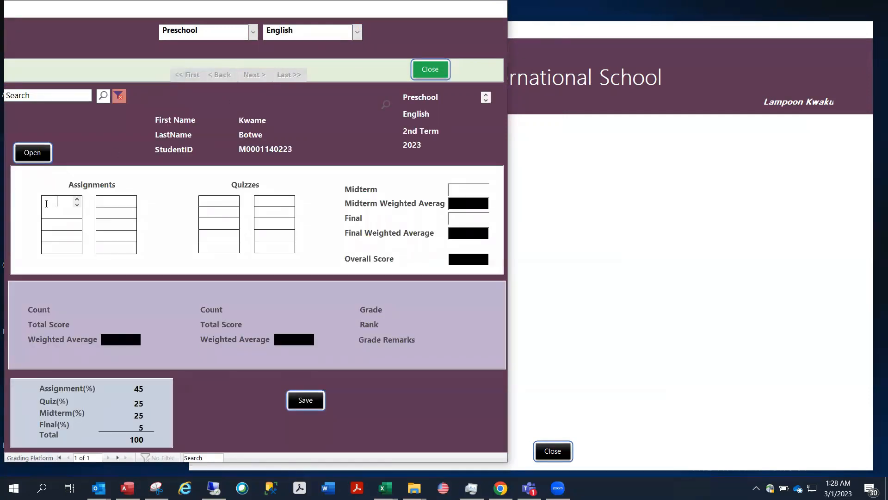
text(85)
click(54, 215)
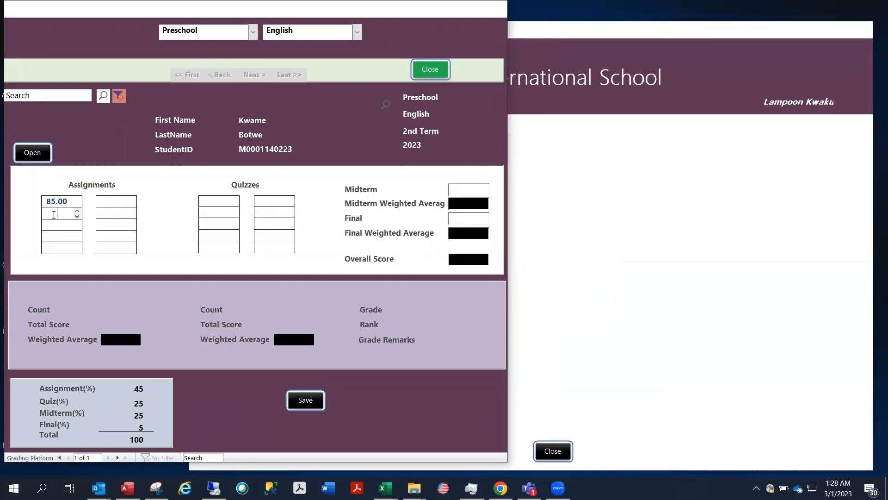
text(75)
click(212, 202)
text(68)
click(219, 213)
text(95)
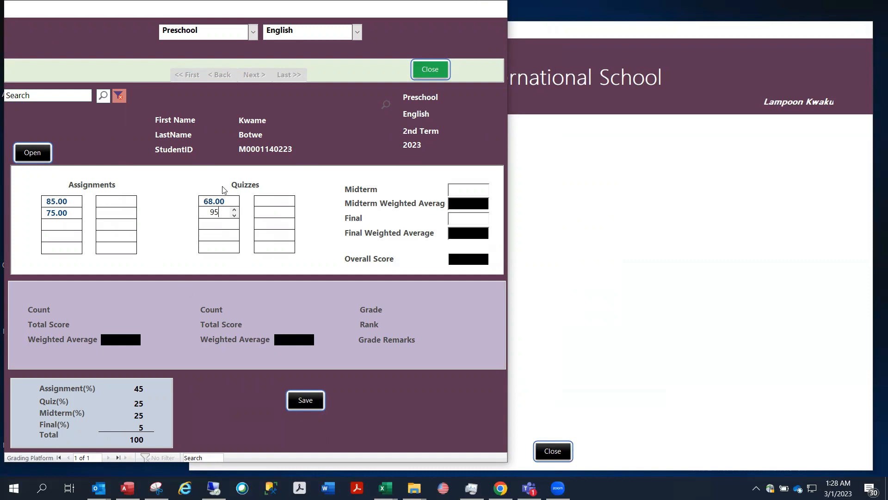
click(465, 190)
text(88)
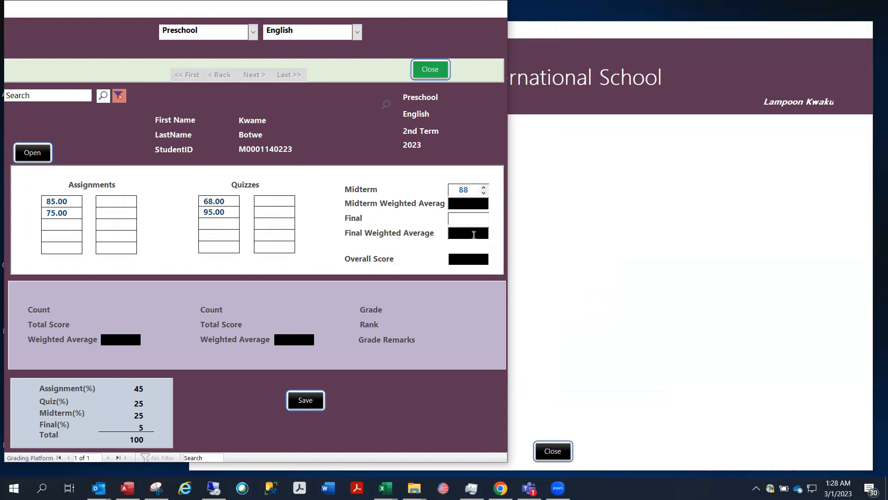
click(466, 221)
text(98)
Save the English grades for an overall score of 83.28 and dismiss the confirmation
click(304, 406)
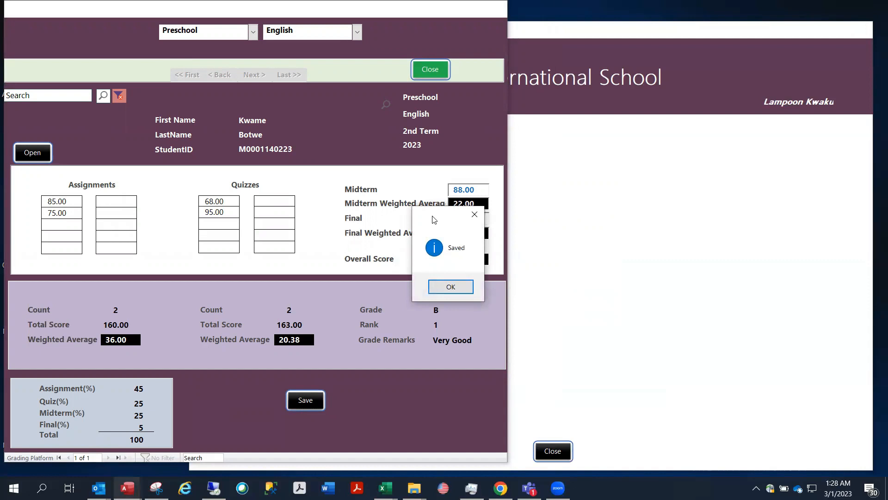
drag(434, 220, 624, 236)
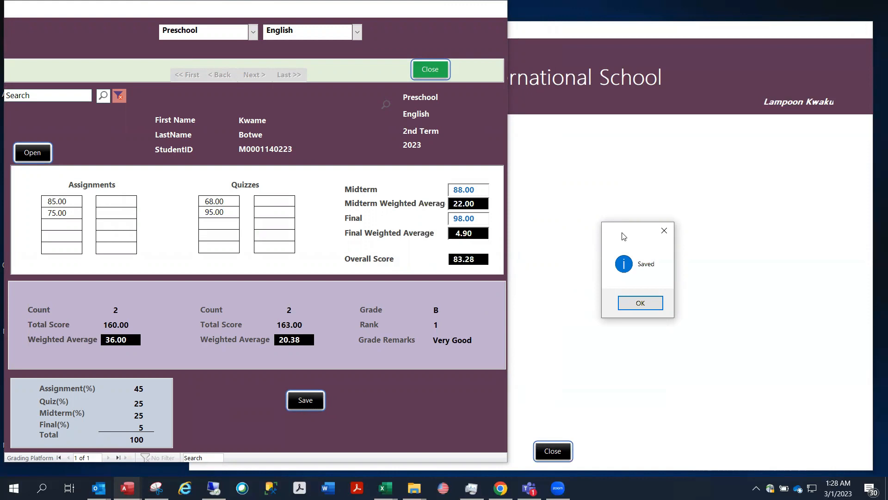
click(631, 306)
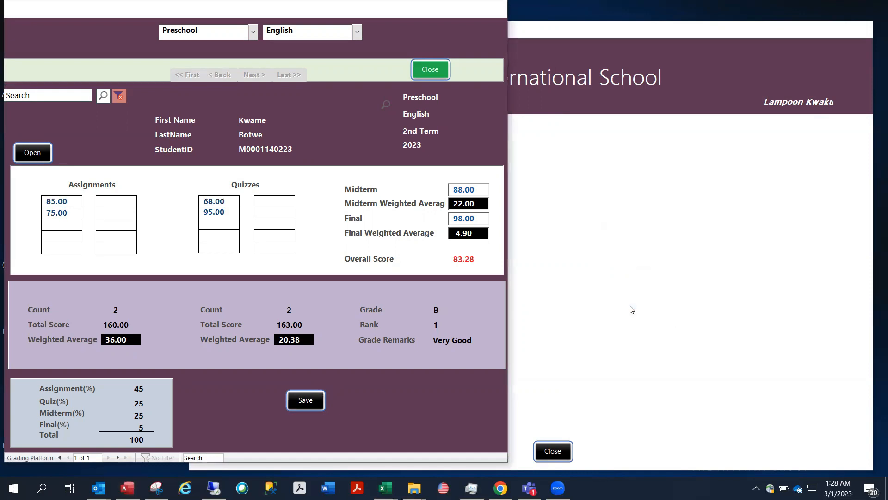
Switch to Mathematics and enter assignments 78 and 98, quizzes 85 and 95
click(358, 32)
click(335, 57)
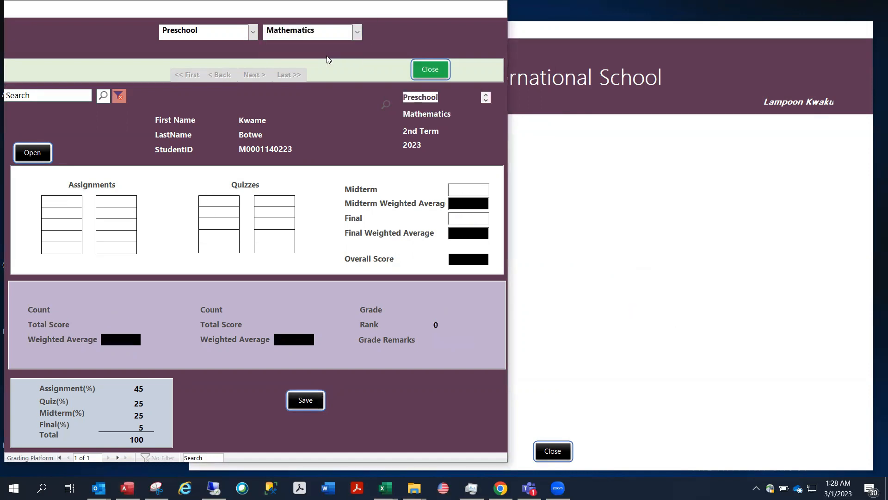
click(63, 204)
text(78)
click(64, 216)
text(98)
click(223, 201)
text(85)
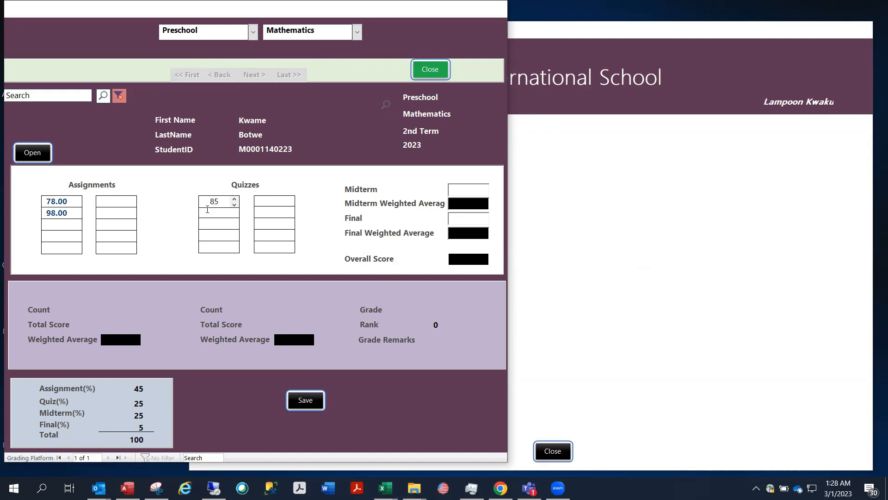
click(208, 211)
text(95)
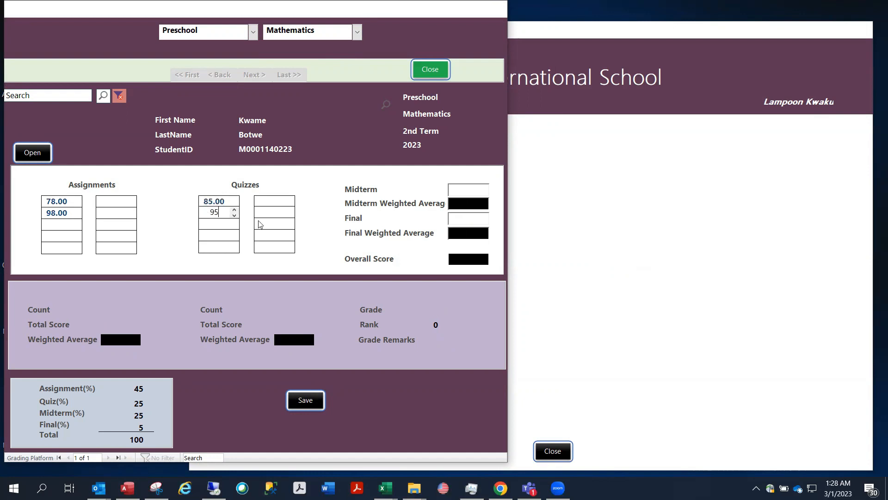
Enter midterm 86 and final 75, then save the Mathematics grades and acknowledge
click(463, 190)
text(86)
click(471, 216)
text(75)
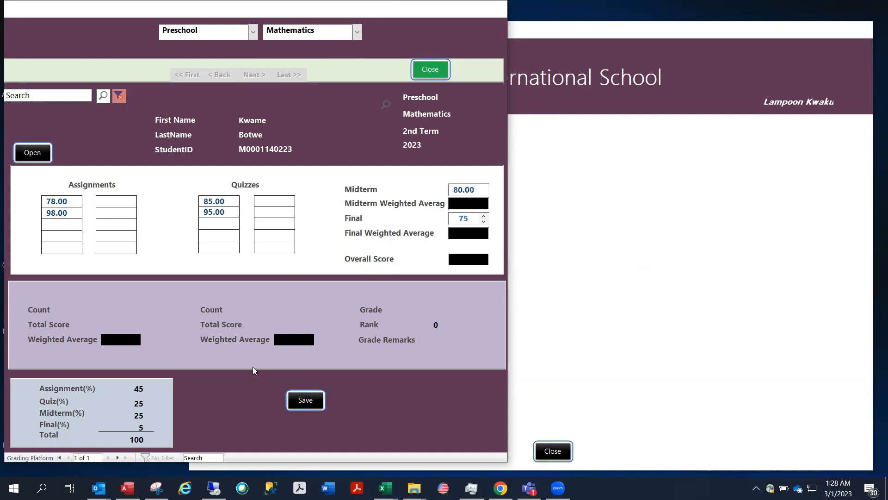
click(301, 408)
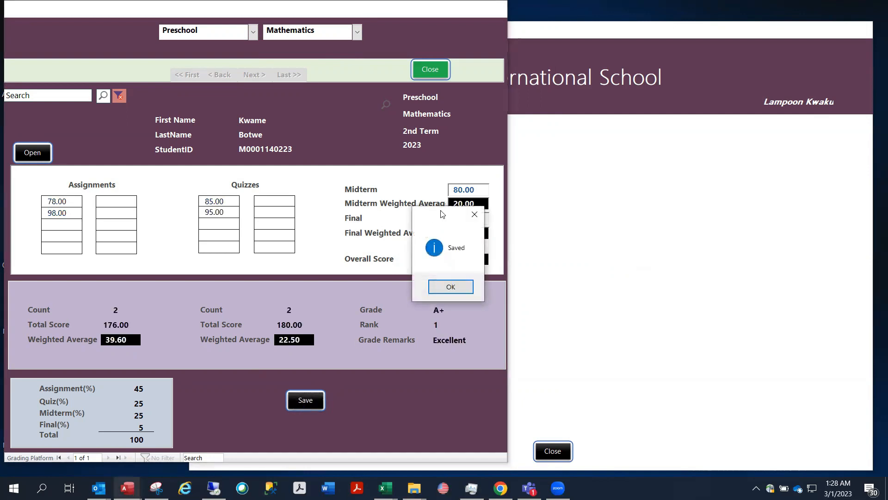
click(450, 287)
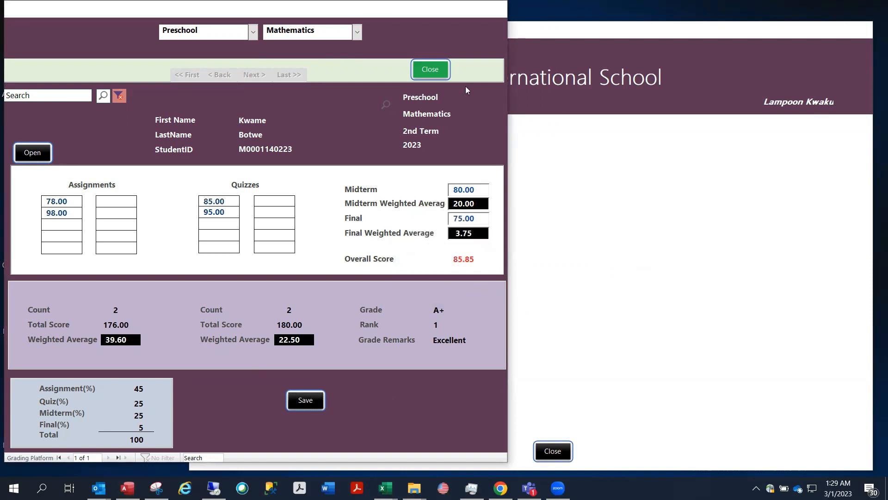
Close the grading form and print the student's grade report to PDF from the enrollment Reports page
click(425, 69)
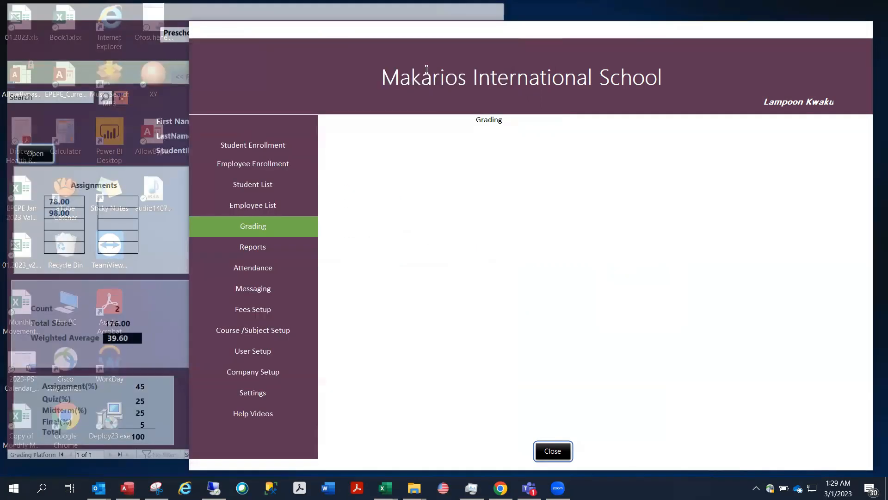
click(279, 151)
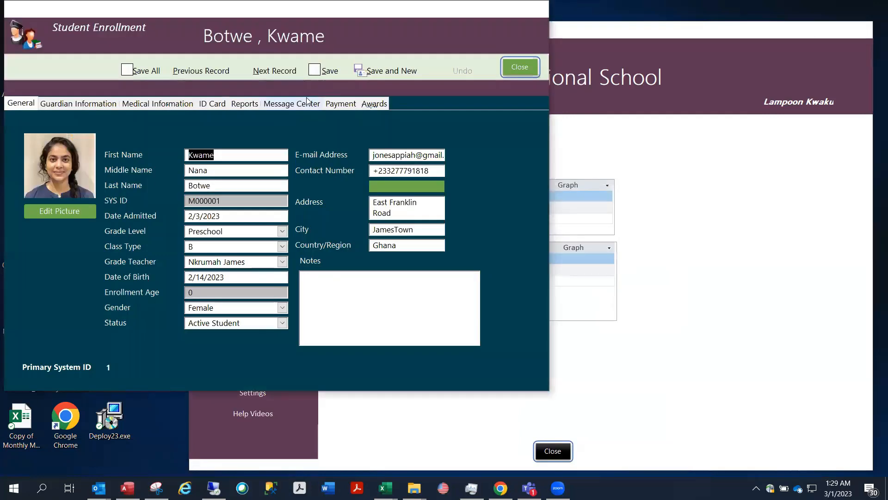
click(244, 103)
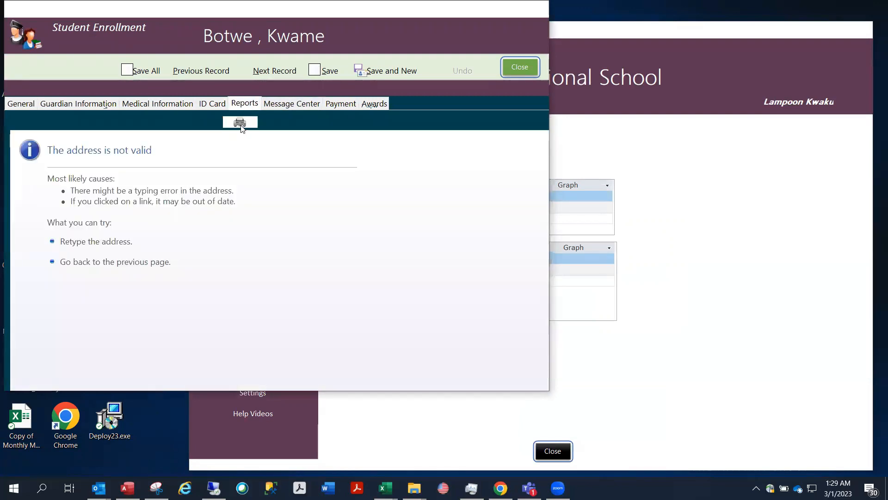
click(239, 123)
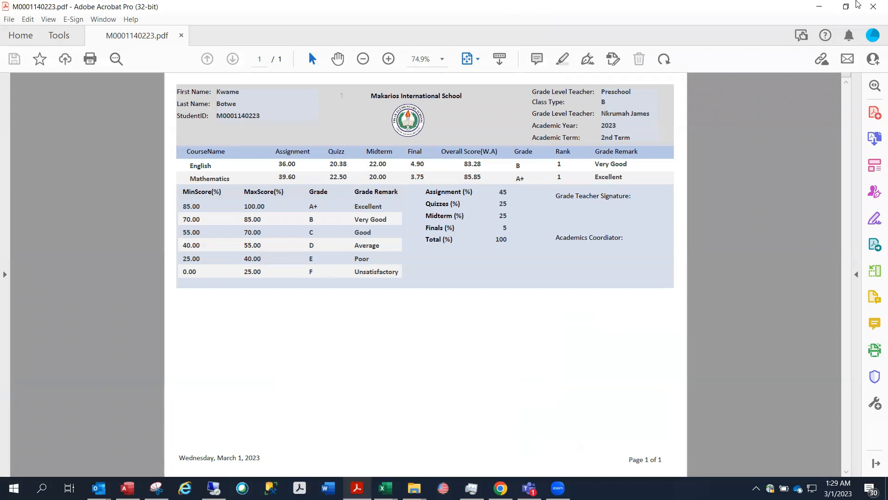
Close the grade report PDF showing English 83.28 (B) and Mathematics 85.85 (A+)
click(875, 5)
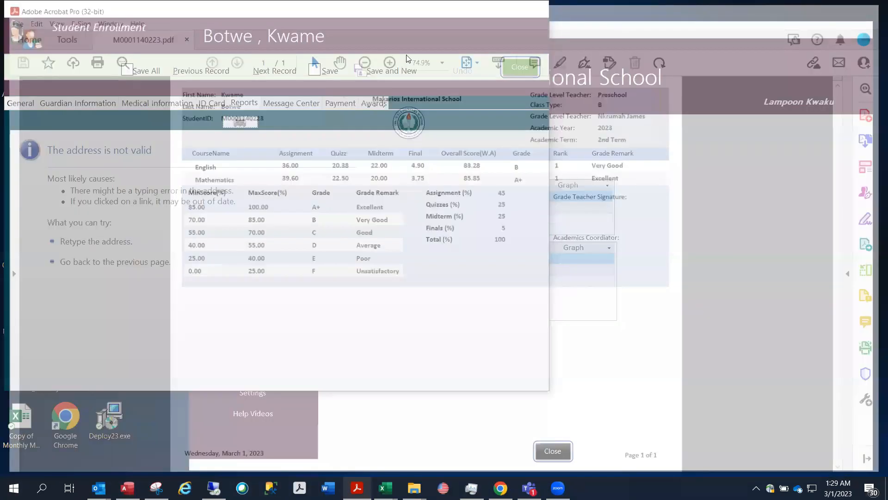
Close the enrollment form, open Reports to review incomplete grading, and select all grid rows
click(519, 66)
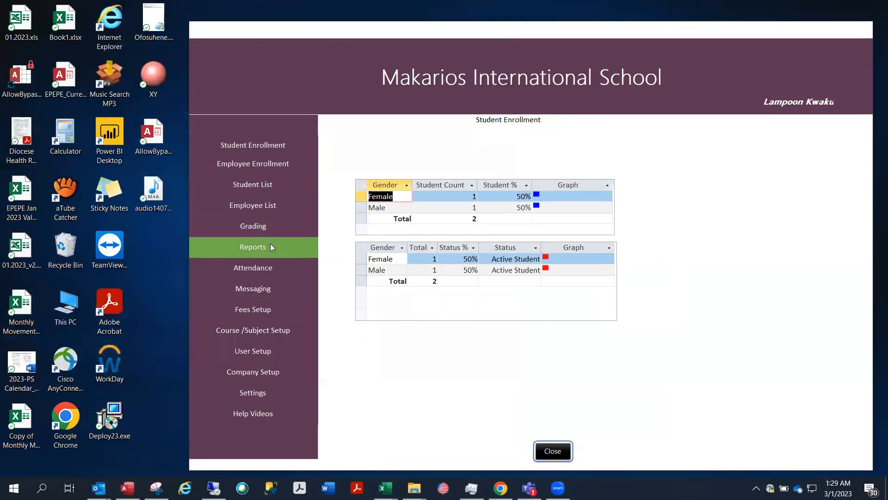
click(270, 243)
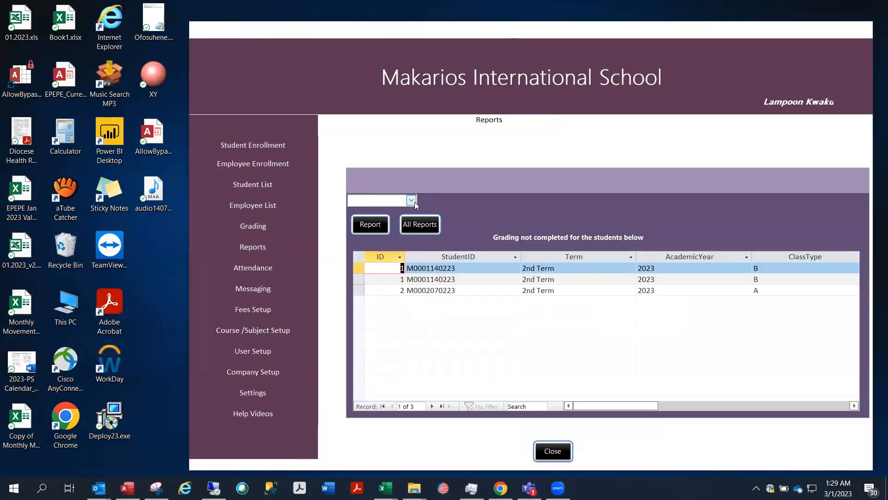
click(415, 202)
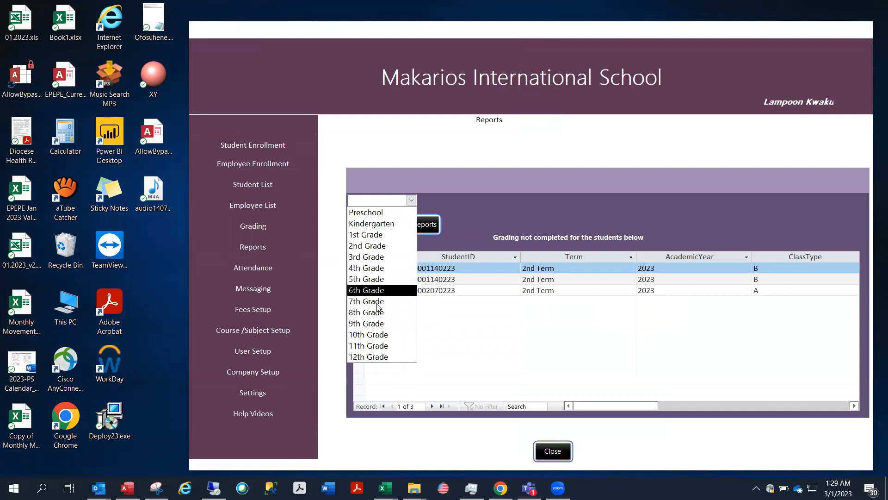
click(467, 334)
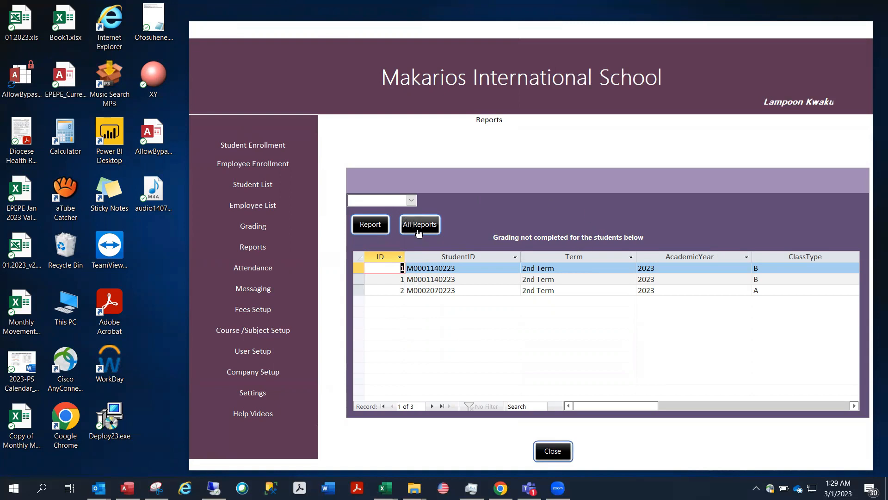
click(357, 256)
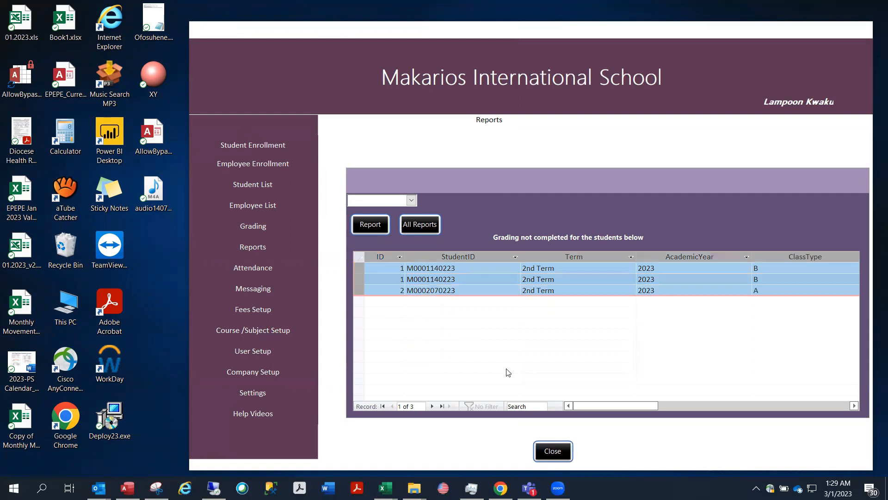
drag(630, 405, 440, 365)
Generate all Preschool reports without sending them by email
click(411, 201)
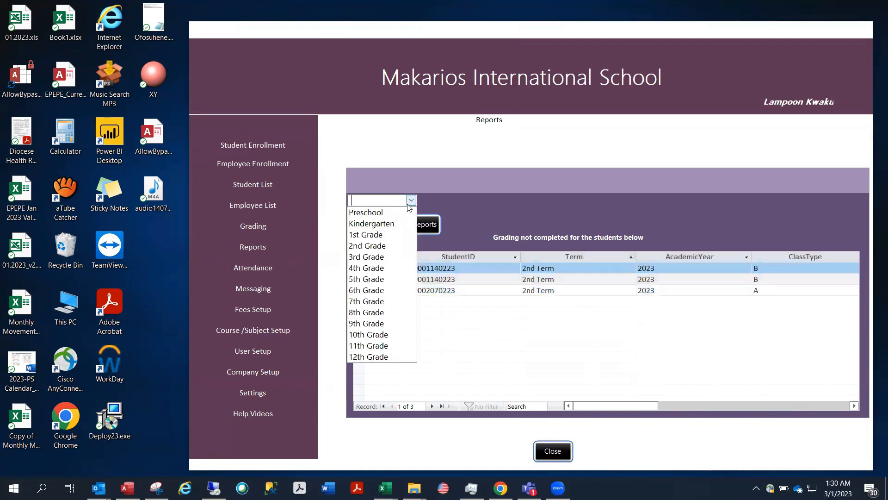
click(395, 210)
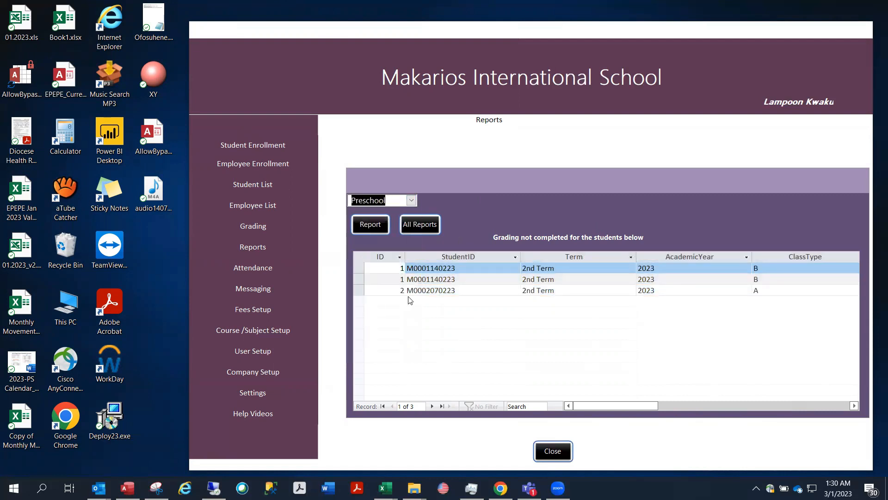
click(368, 224)
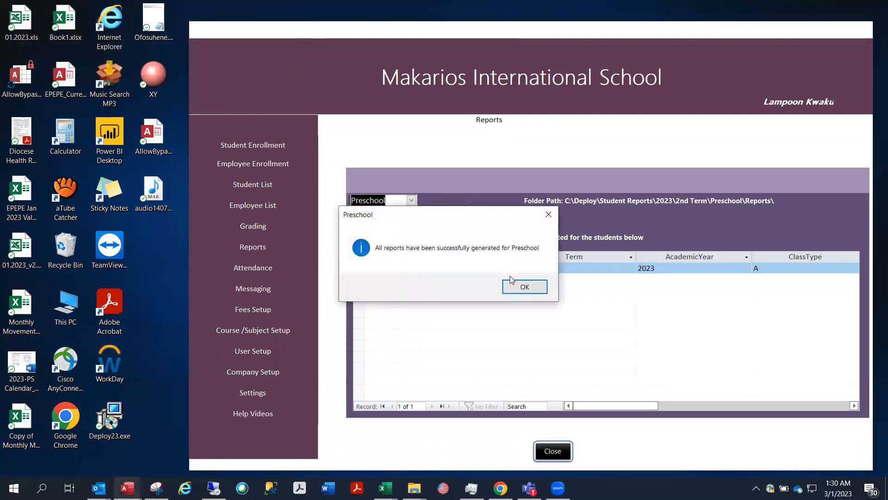
click(517, 290)
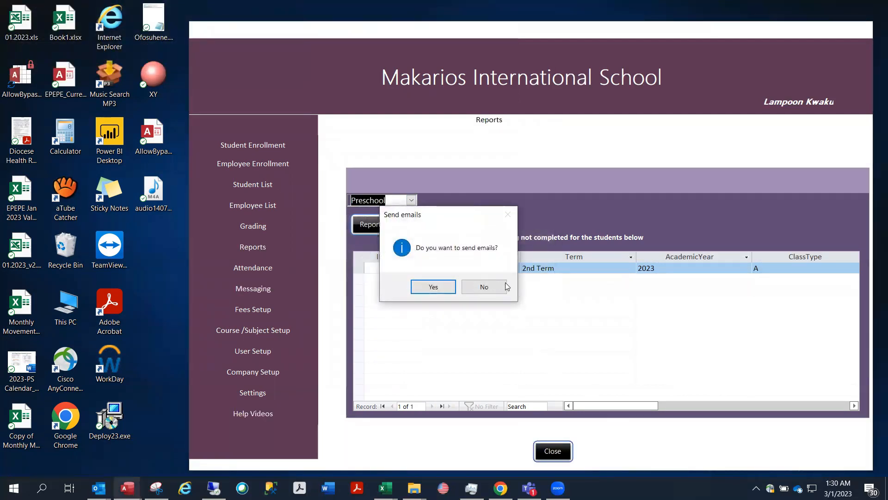
click(494, 289)
Open the Course/Subject Setup grid listing the 14 courses for 2023
drag(588, 404, 733, 402)
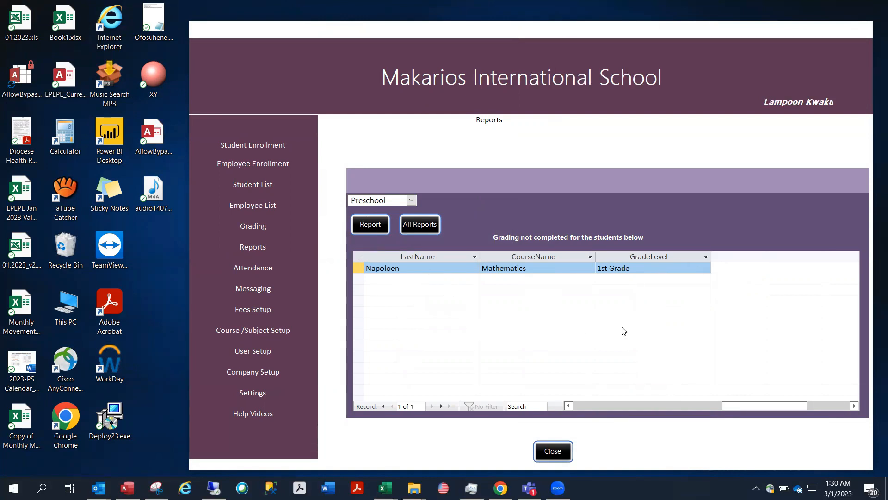
drag(740, 404, 651, 408)
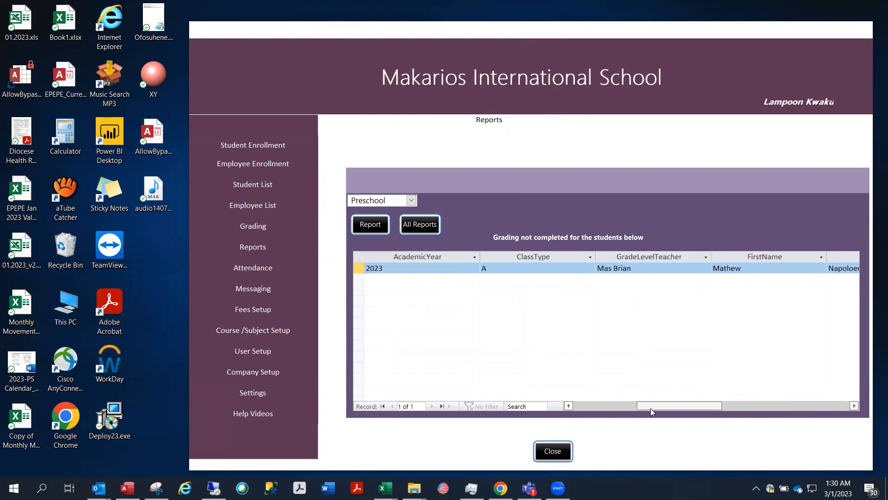
click(228, 334)
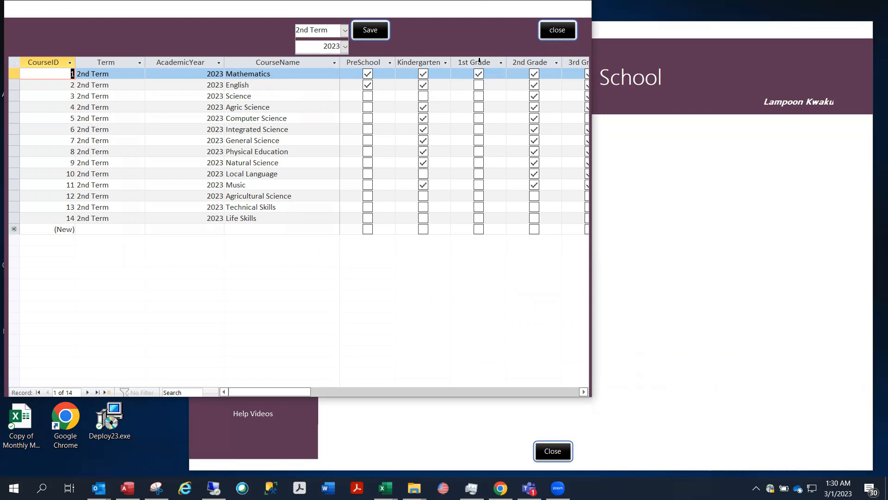
Close course setup, open the Attendance time-card form with its 3/1/2023 record, and move it toward screen centre
click(557, 35)
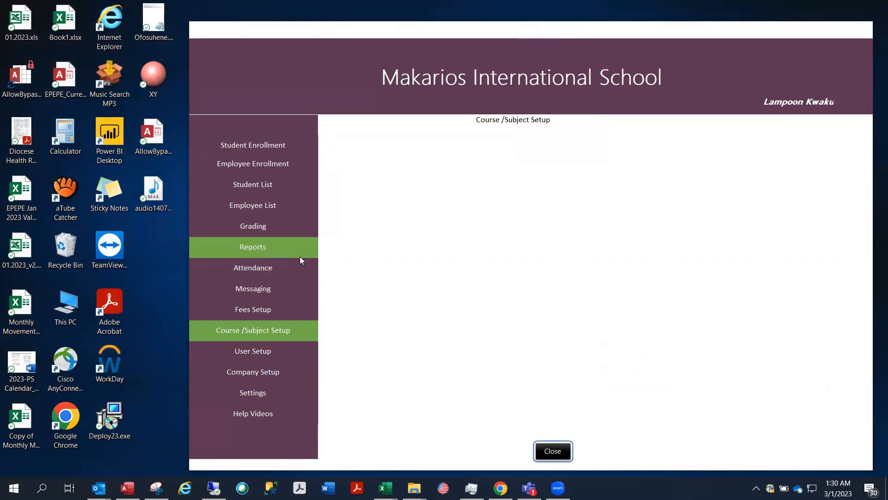
click(279, 269)
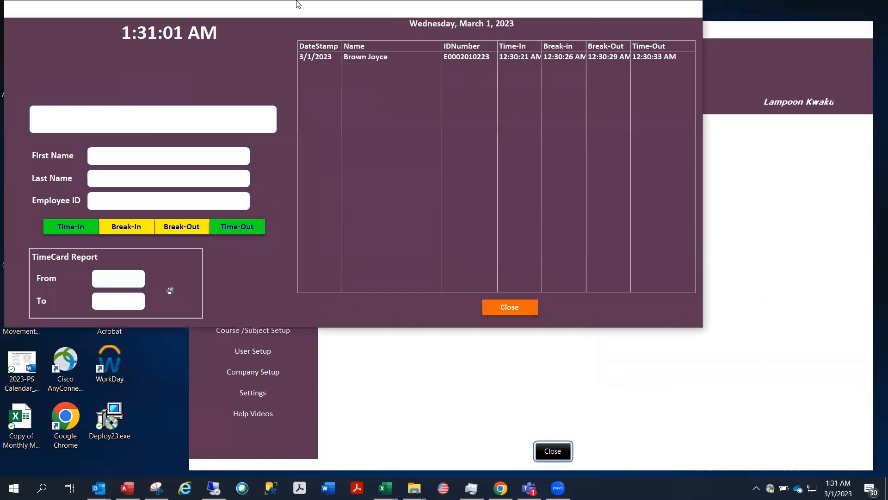
drag(271, 6, 310, 41)
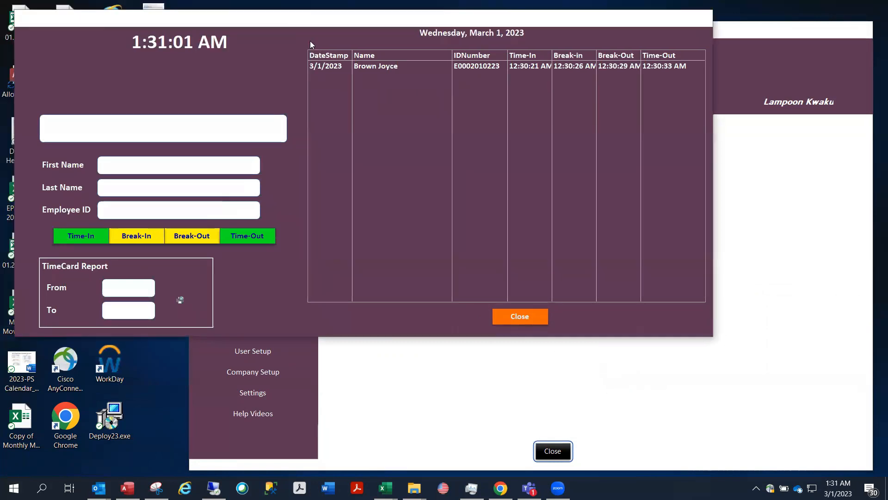
drag(310, 42, 470, 88)
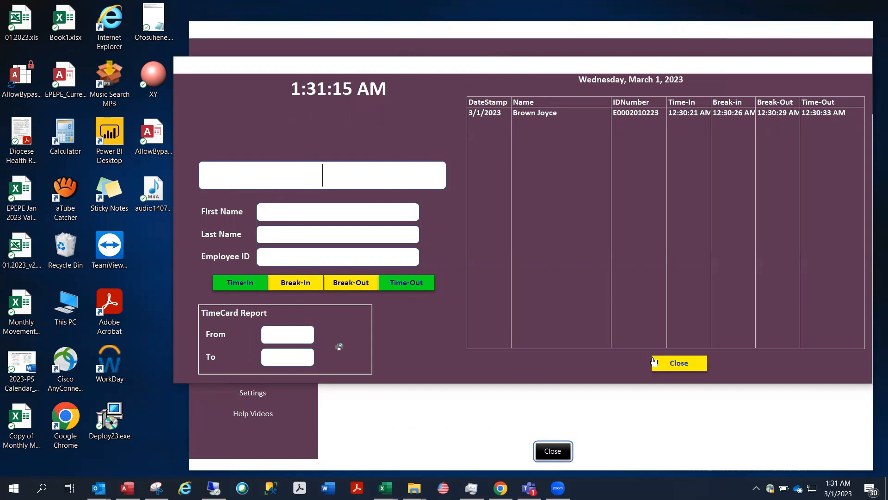
Close the time card, view the employee's ID Card and General tabs in Employee Enrollment, then close it
click(666, 370)
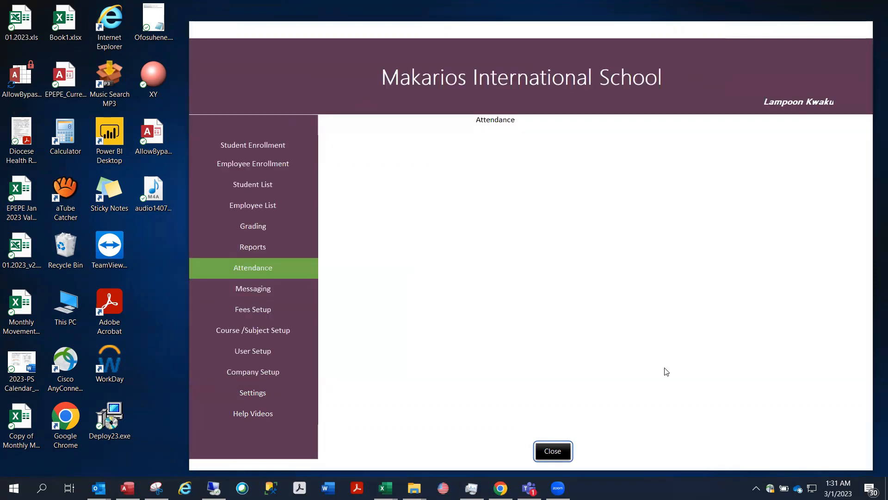
click(253, 165)
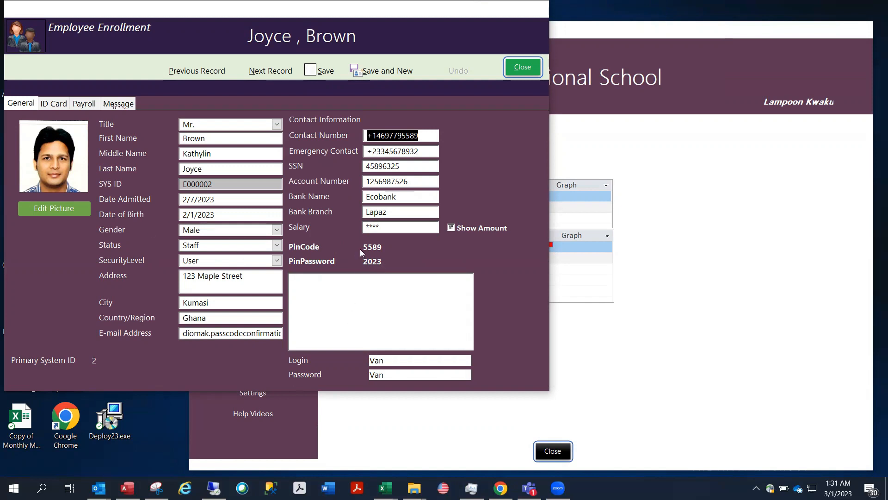
click(60, 106)
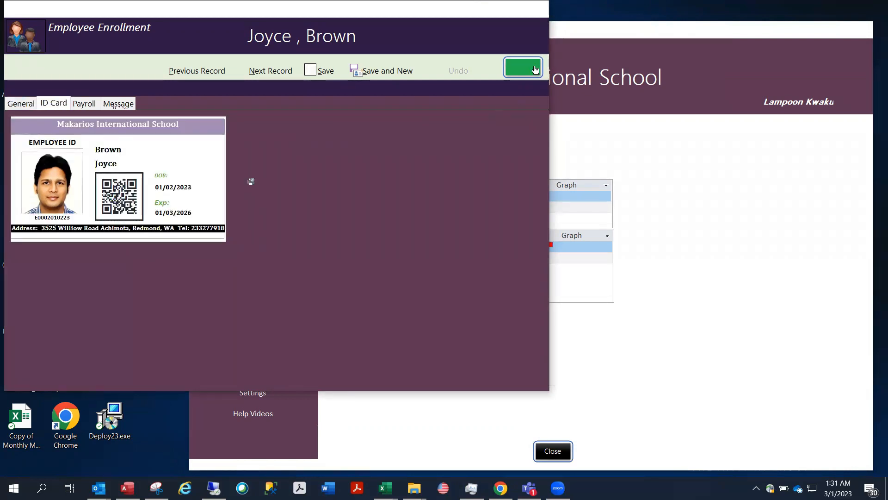
click(17, 109)
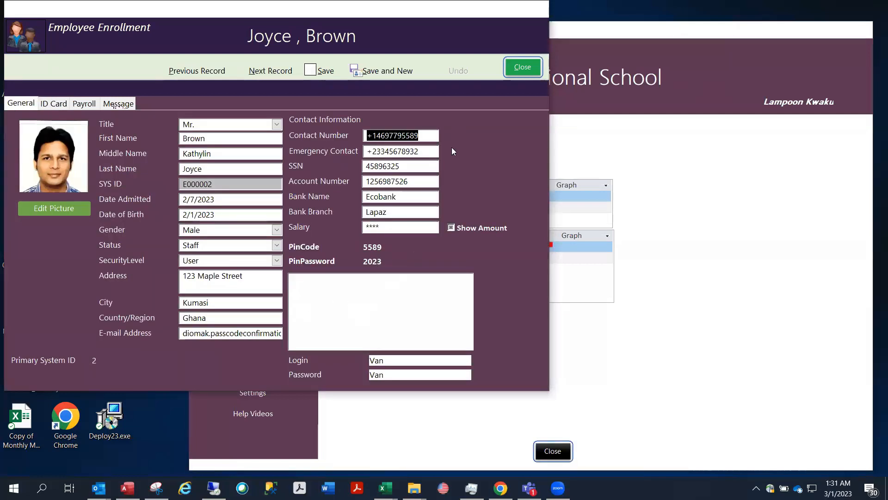
click(523, 67)
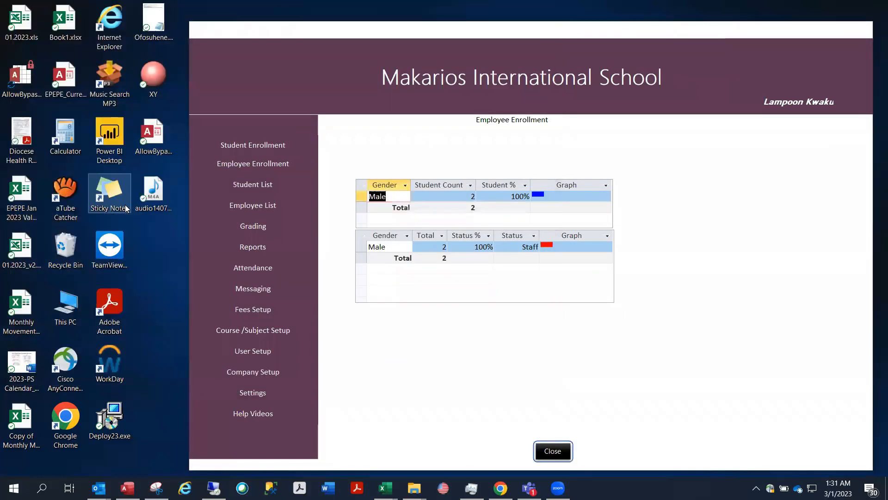
Load the employee in the time clock by their PIN and attempt a Time-In, which is refused as already clocked in
click(258, 269)
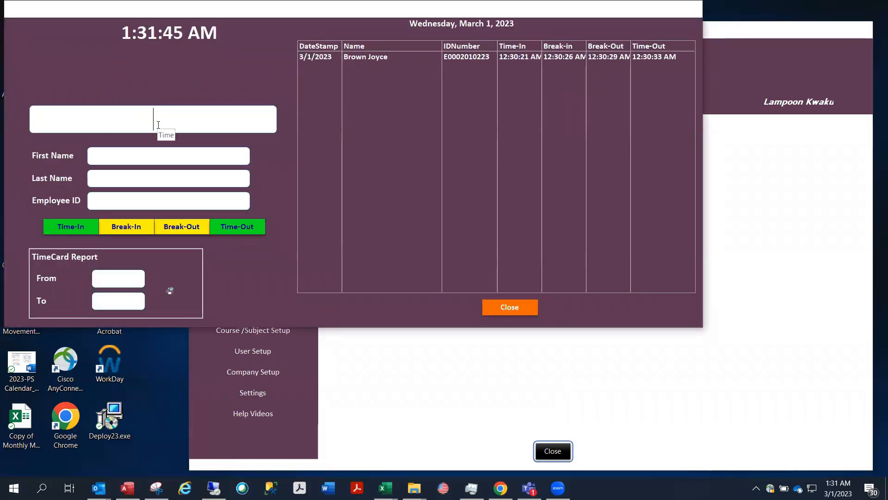
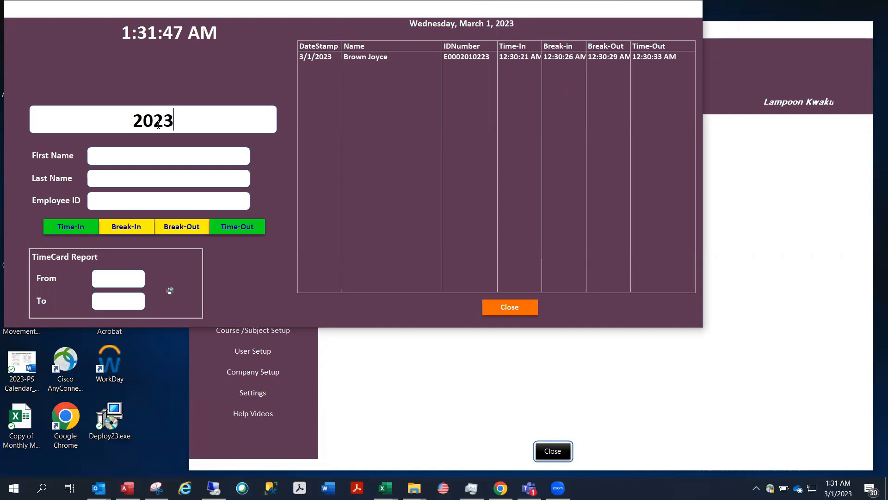
click(165, 178)
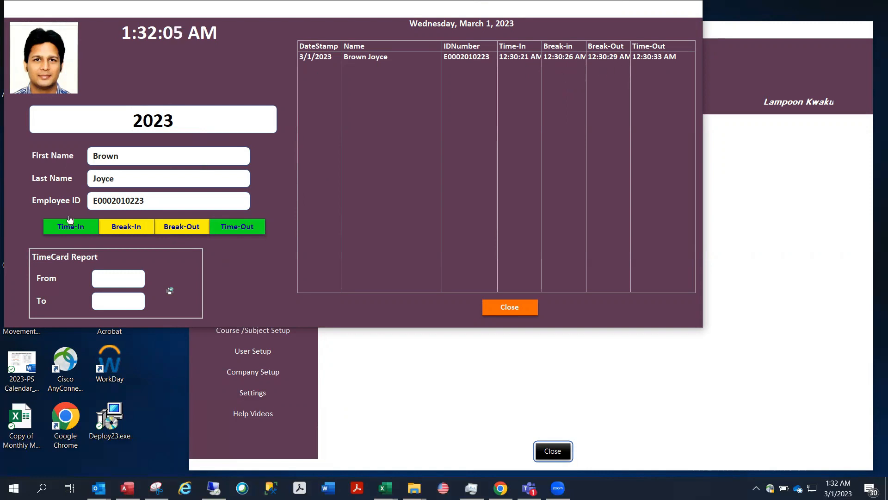
click(69, 231)
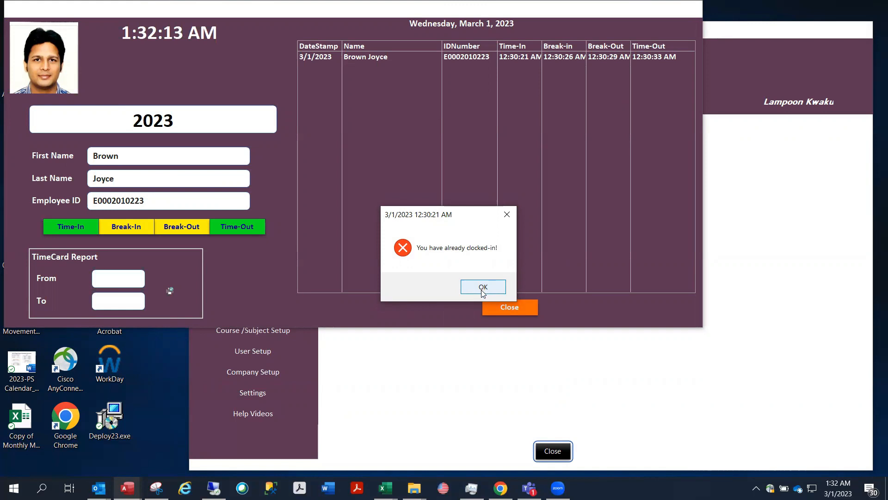
click(482, 288)
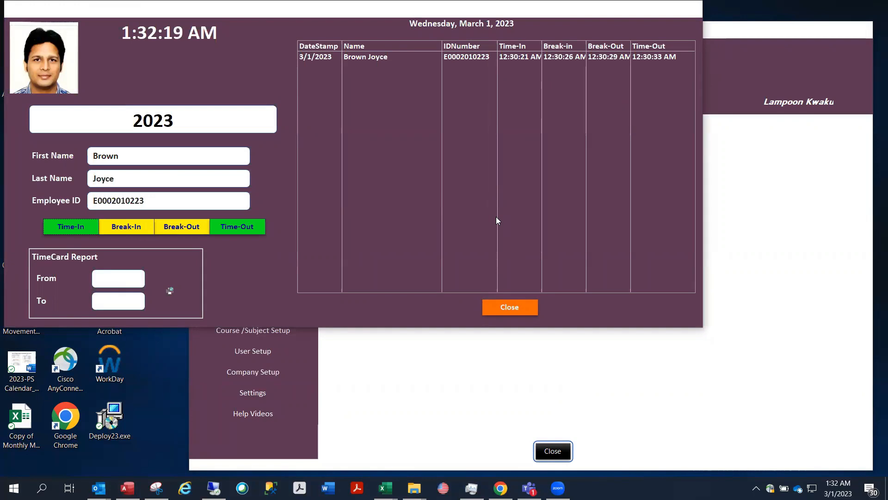
Export the TimeCard Report PDF for 3/1/2023 to 3/2/2023, then close it in Acrobat
click(174, 285)
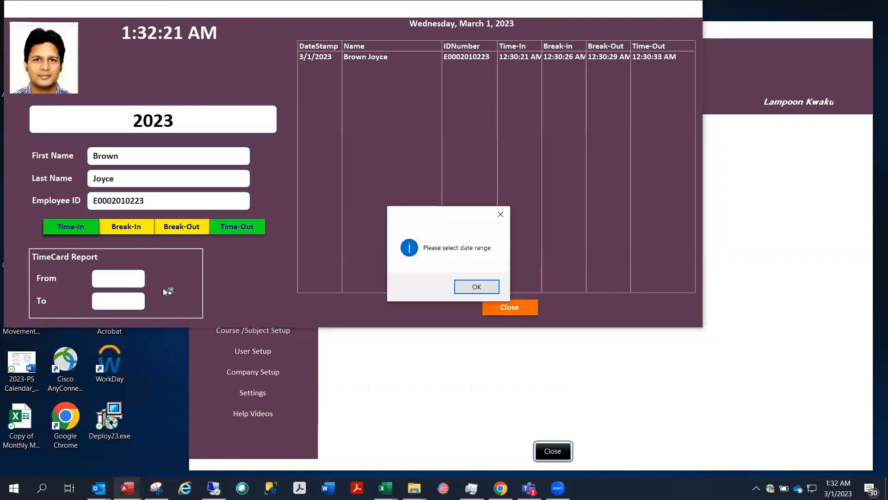
click(474, 286)
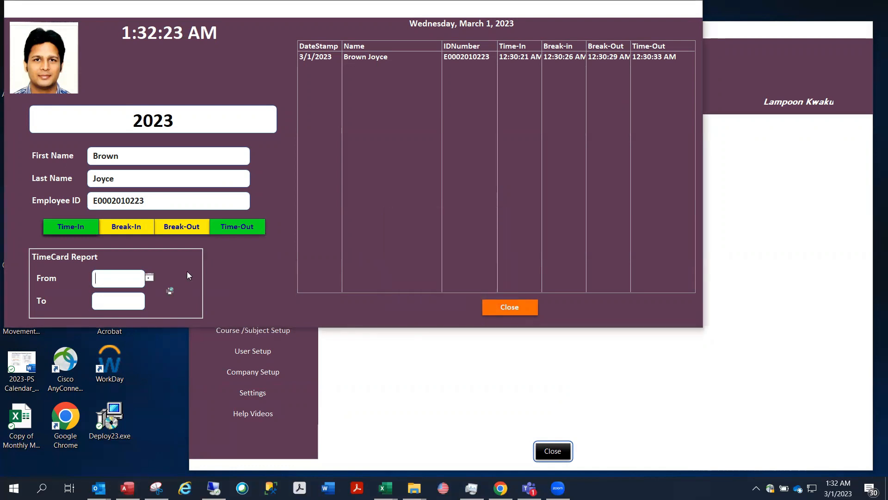
click(149, 278)
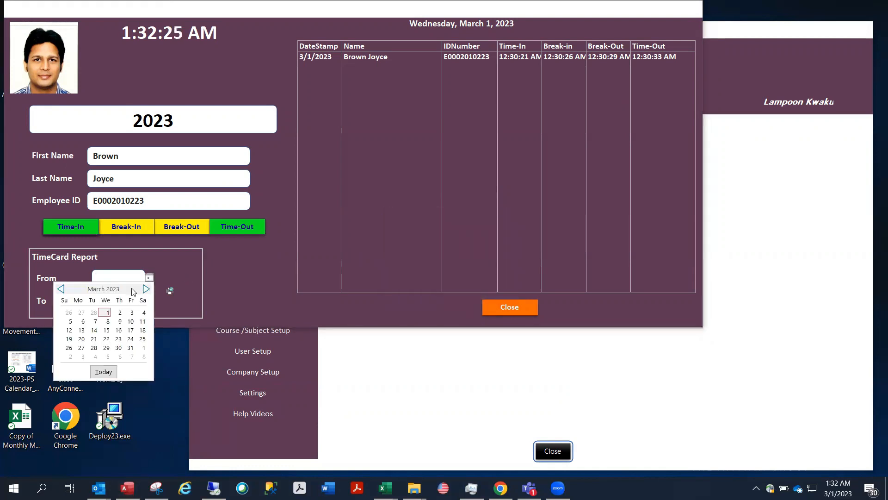
click(106, 314)
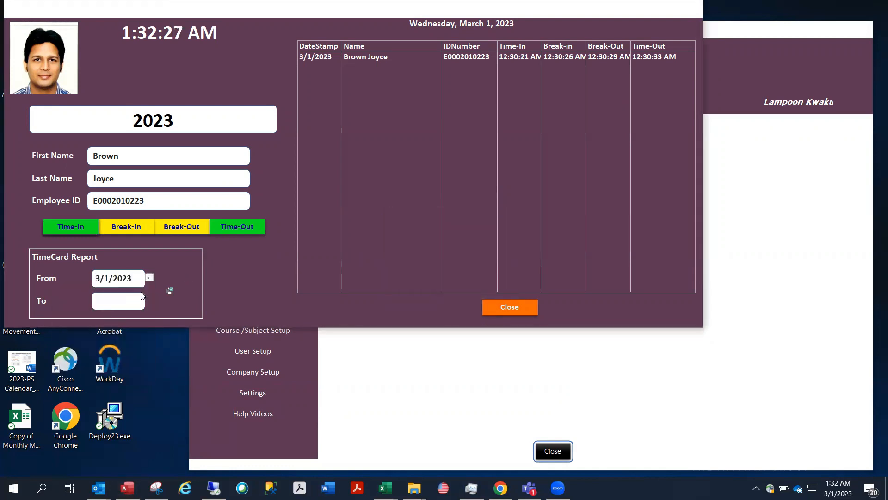
click(129, 303)
click(146, 301)
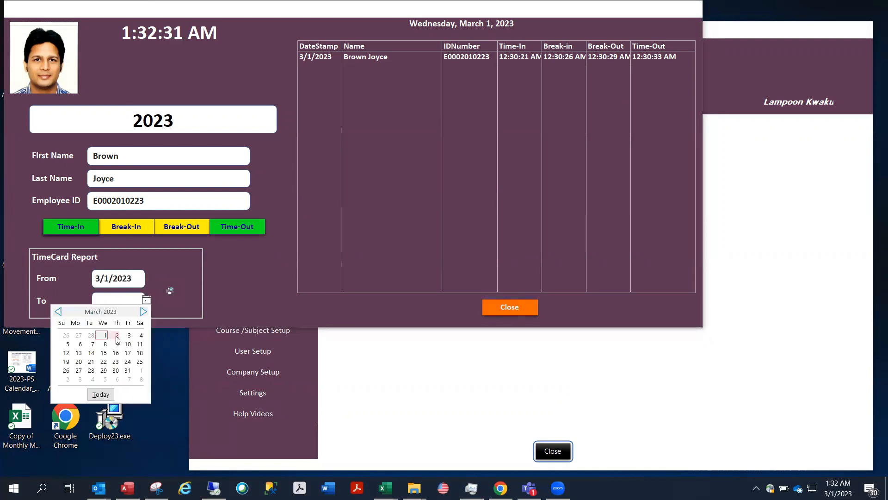
click(117, 336)
click(168, 291)
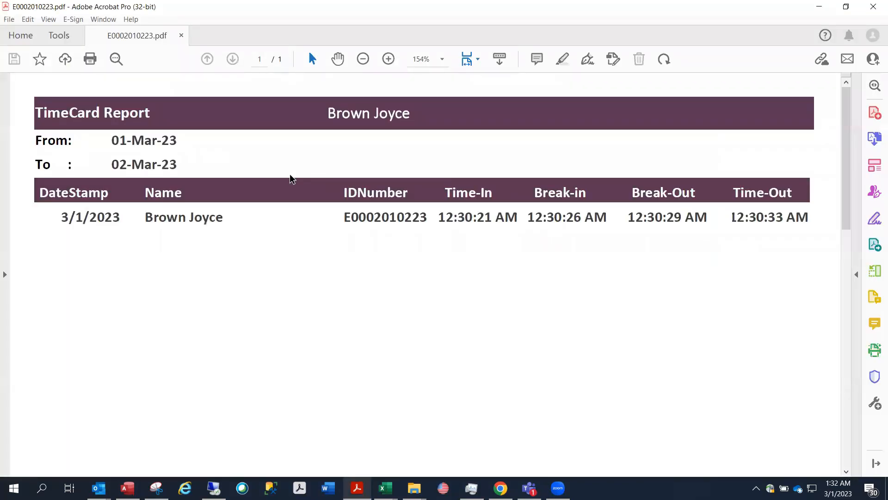
click(865, 13)
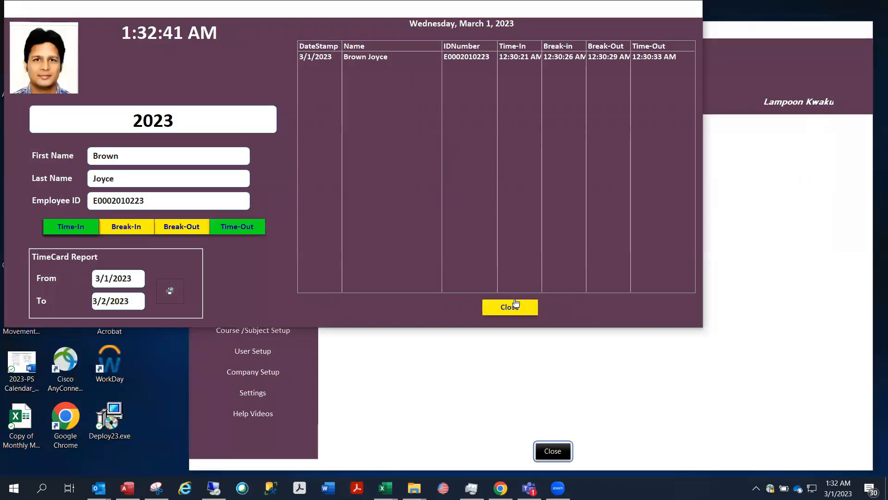
Close the time clock and open Employee Enrollment at the next employee's record
click(510, 307)
click(237, 163)
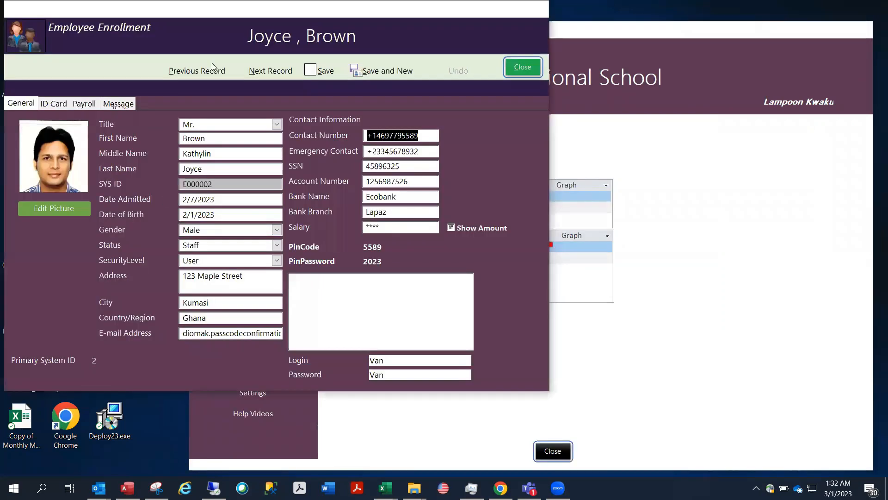
click(271, 70)
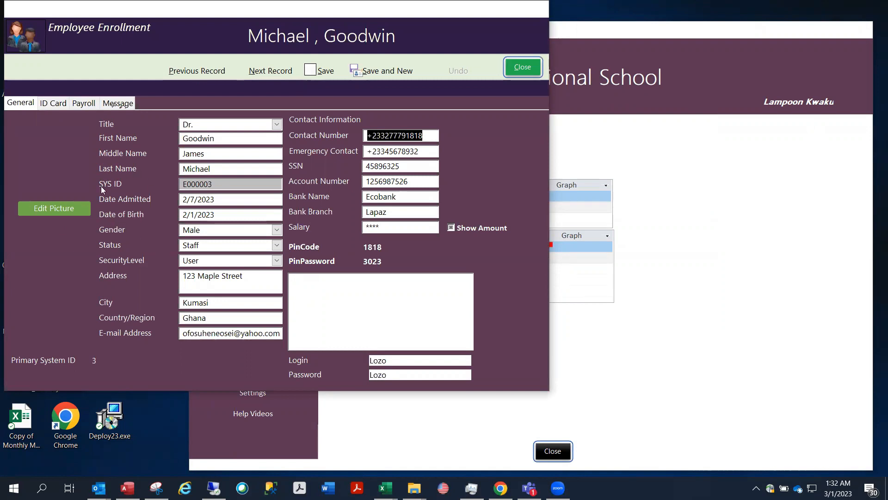
Replace this employee's photo with sdfs.PNG from the Pictures Screenshots folder
click(49, 206)
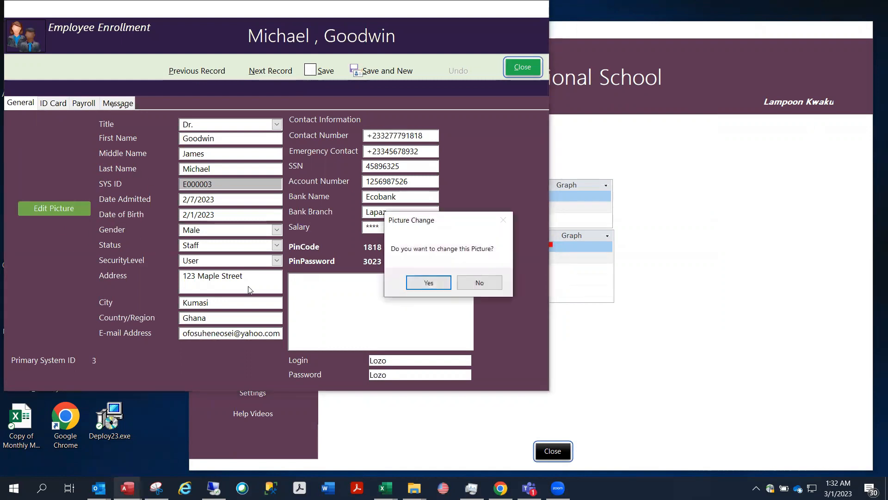
click(419, 285)
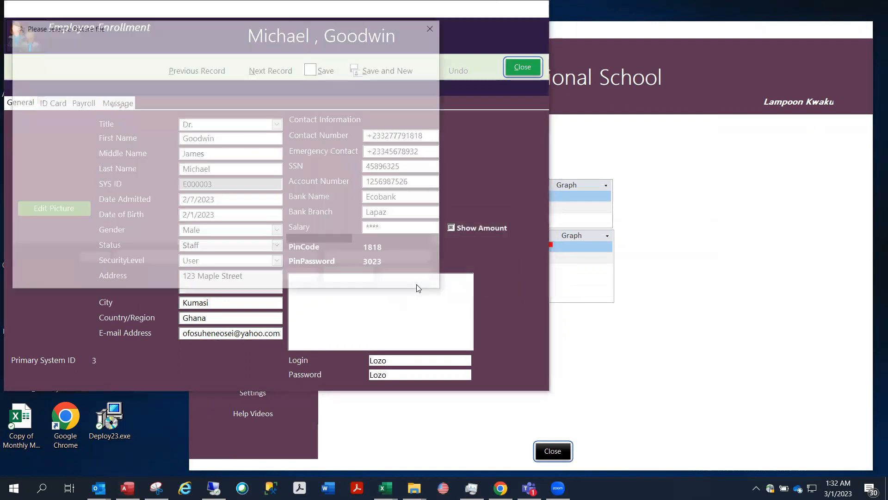
drag(272, 104, 258, 218)
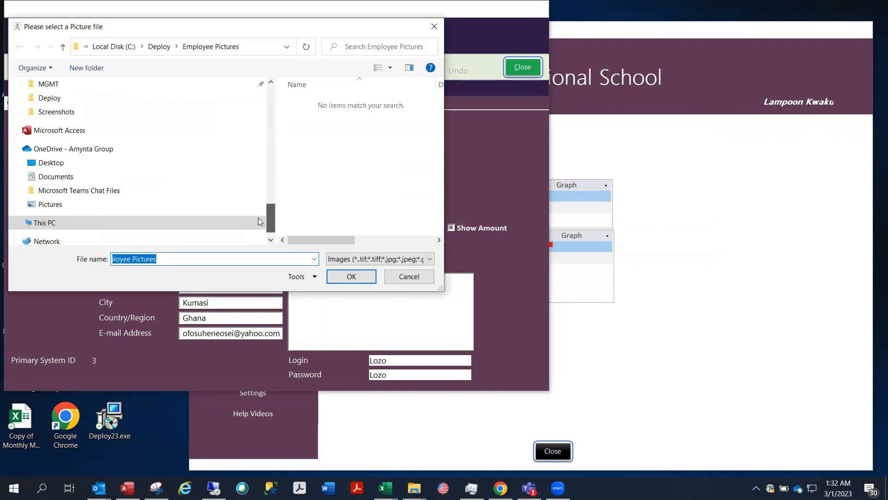
click(94, 205)
click(330, 128)
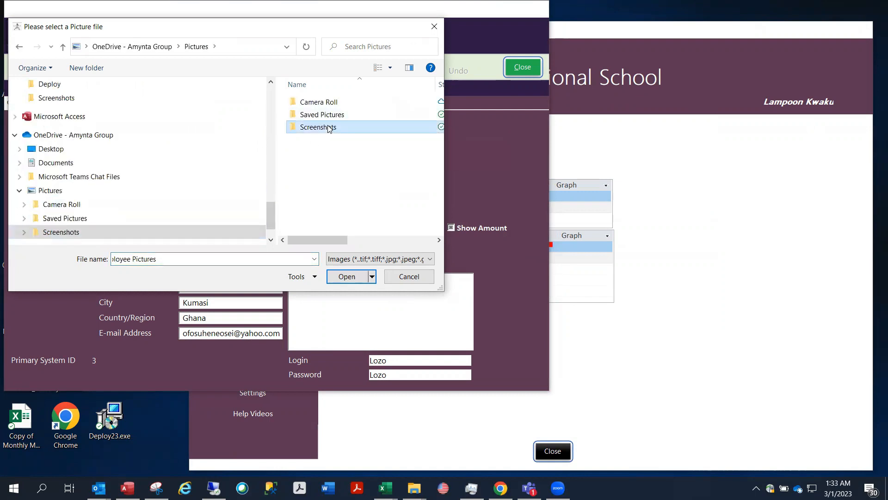
double_click(330, 128)
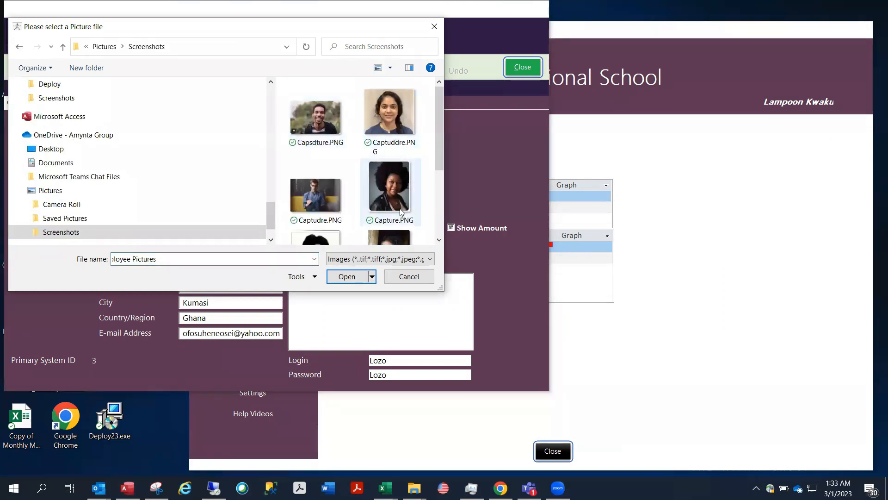
drag(440, 148, 436, 177)
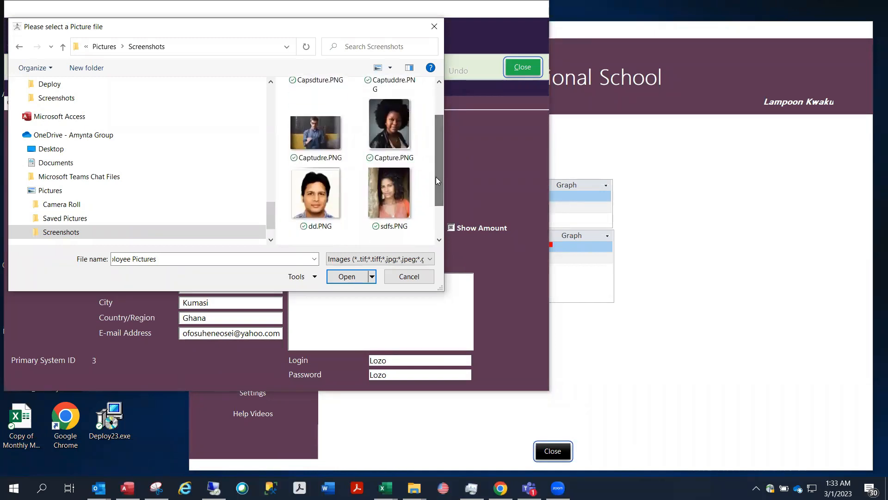
click(379, 198)
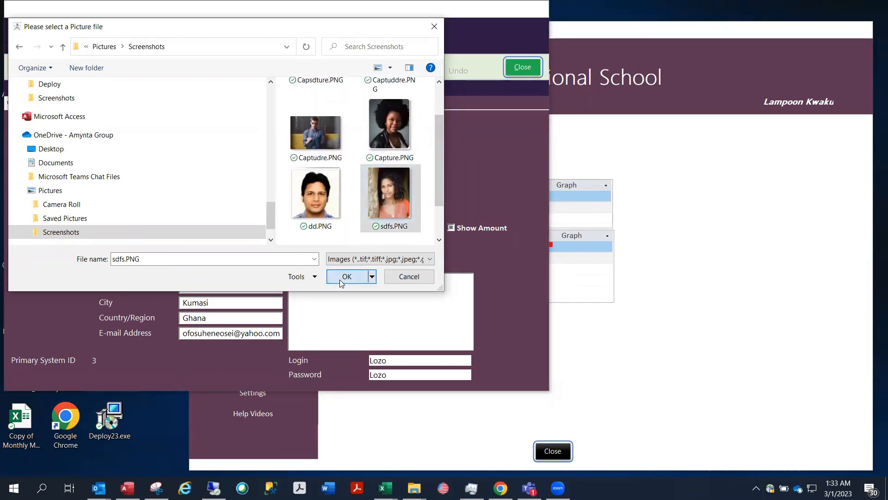
click(346, 277)
scroll(349, 198, up, 1)
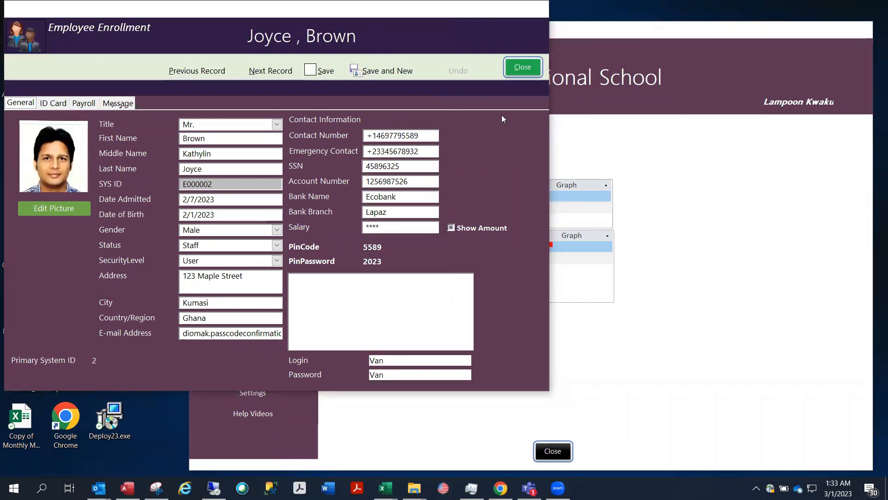
Close the form, briefly open the time clock, then reopen Employee Enrollment, go to the next employee, and close
click(523, 67)
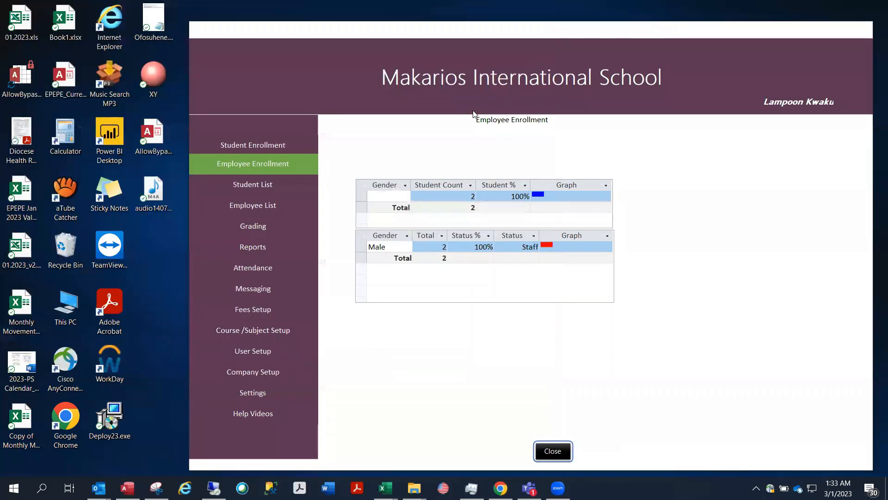
click(282, 272)
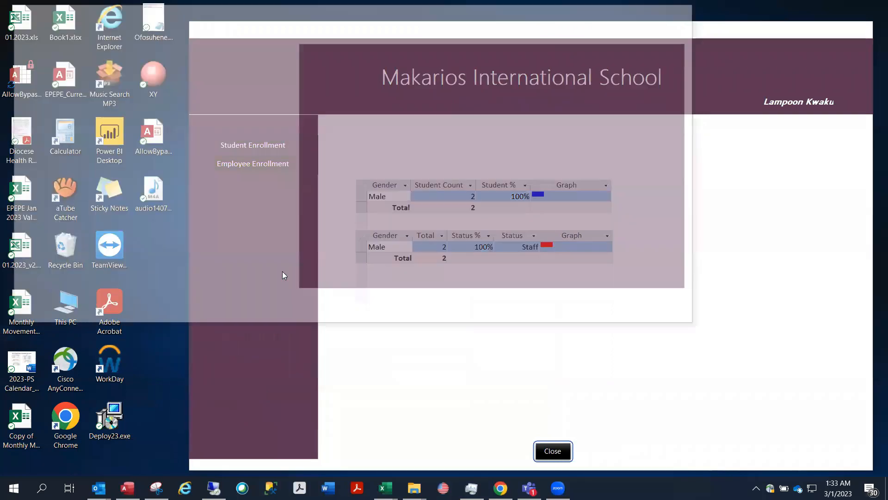
click(509, 306)
click(251, 161)
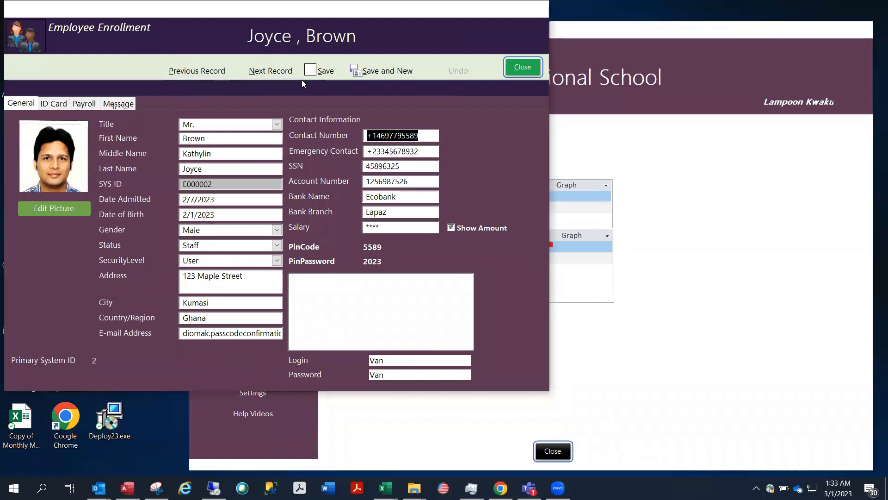
click(266, 72)
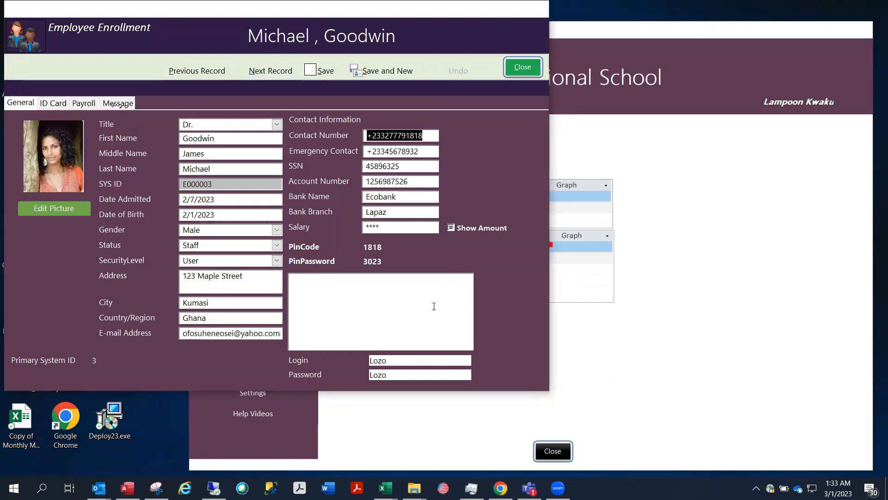
click(521, 68)
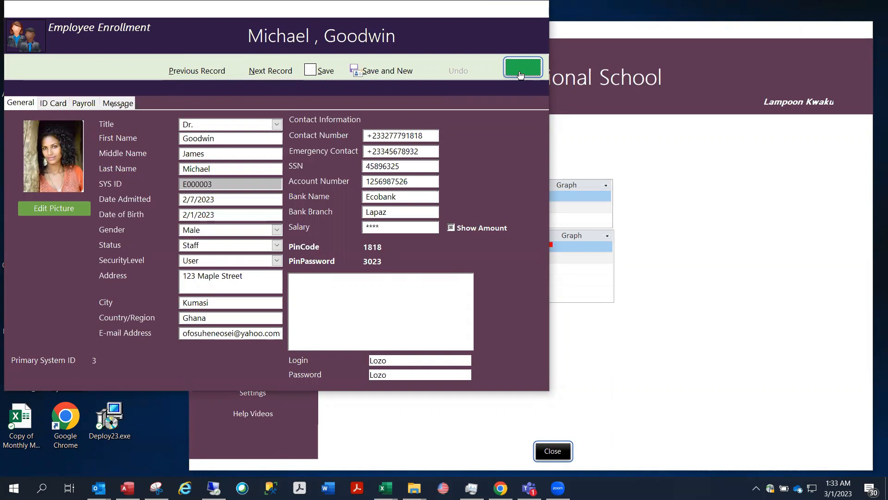
Enter the second employee's PIN and record Time-In, Break-In, Break-Out and Time-Out for the day
click(257, 262)
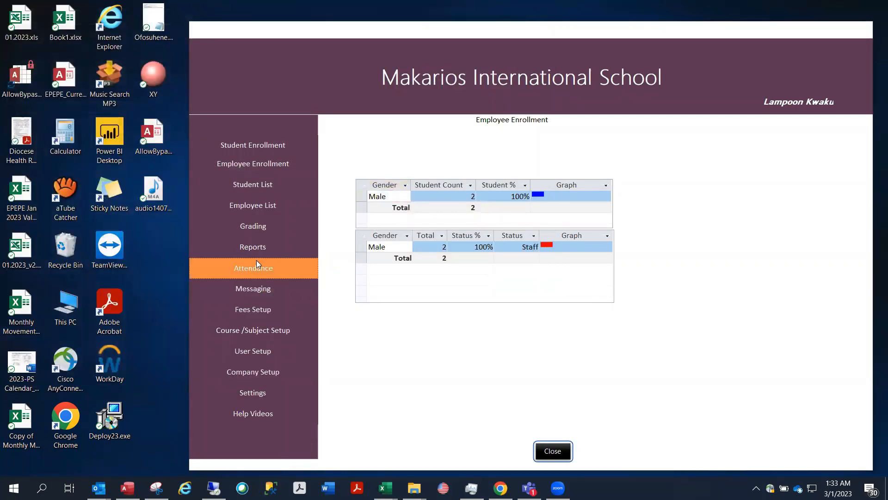
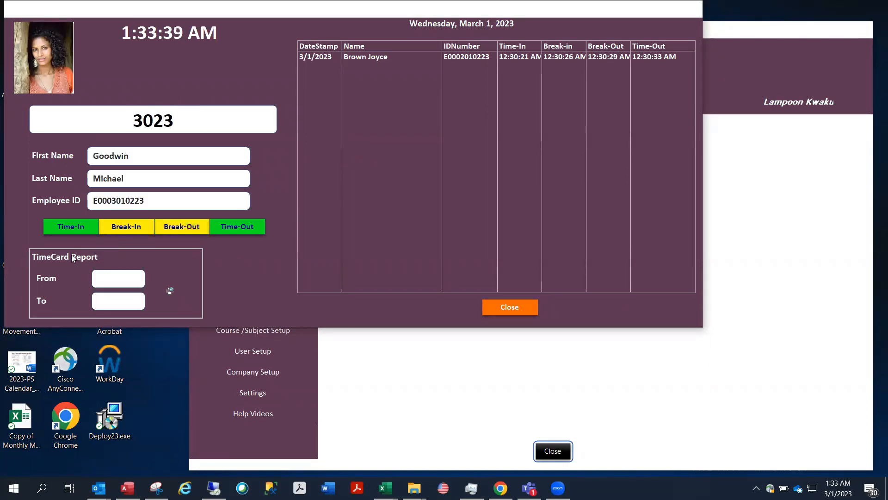
click(76, 227)
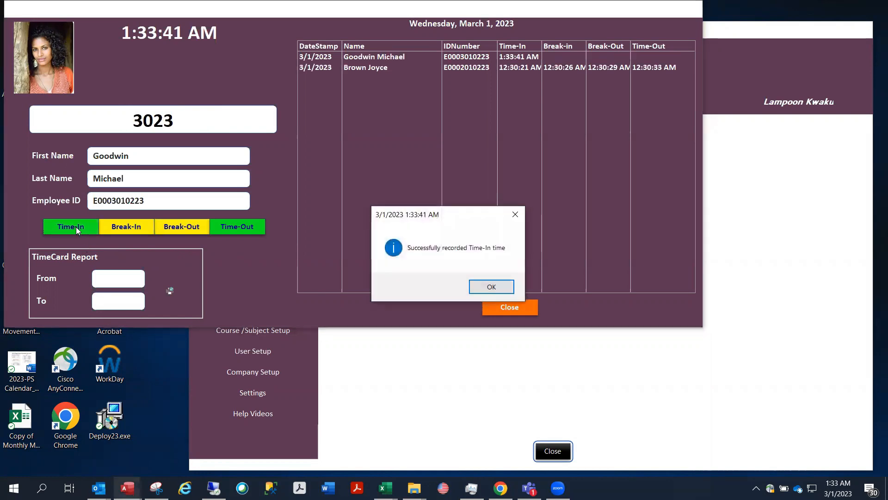
click(488, 288)
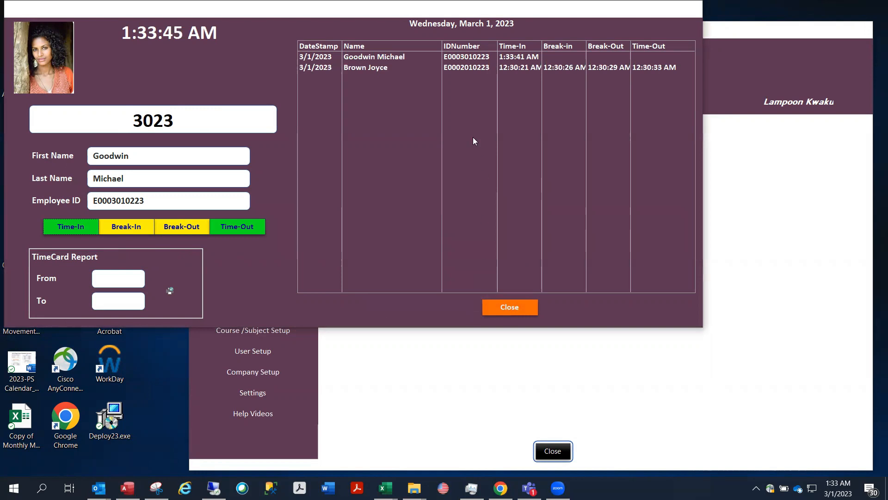
click(132, 229)
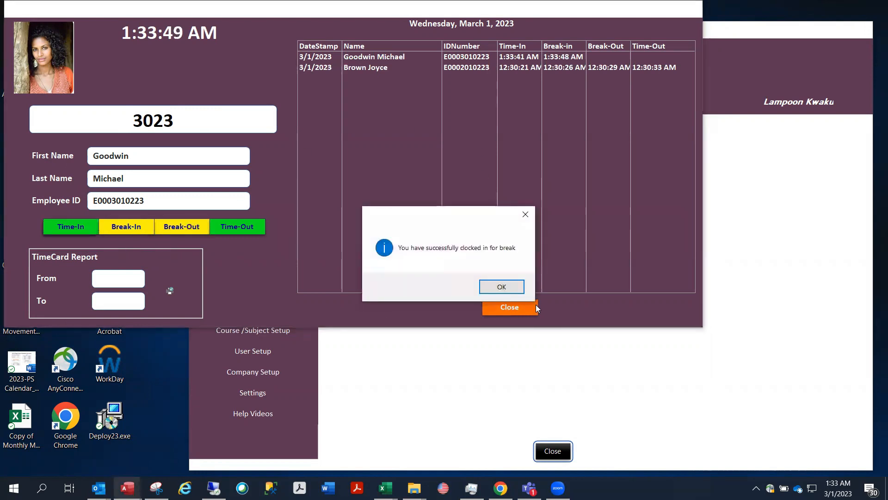
click(504, 288)
click(175, 220)
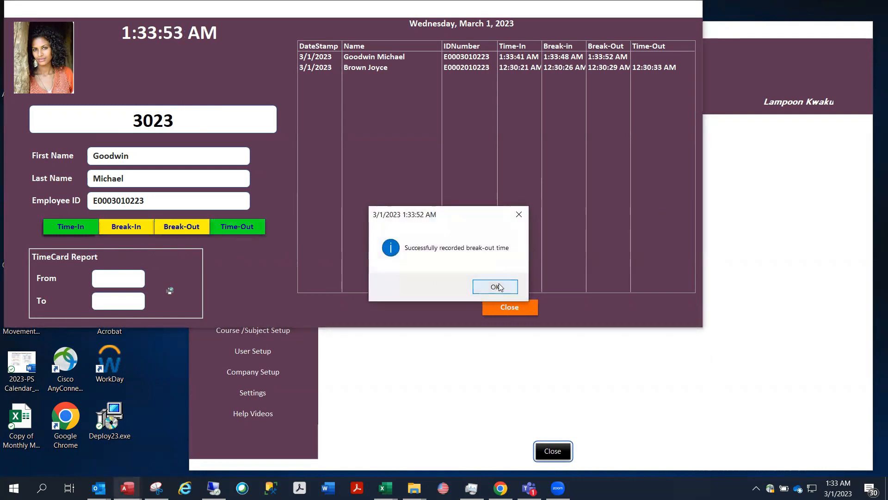
click(499, 287)
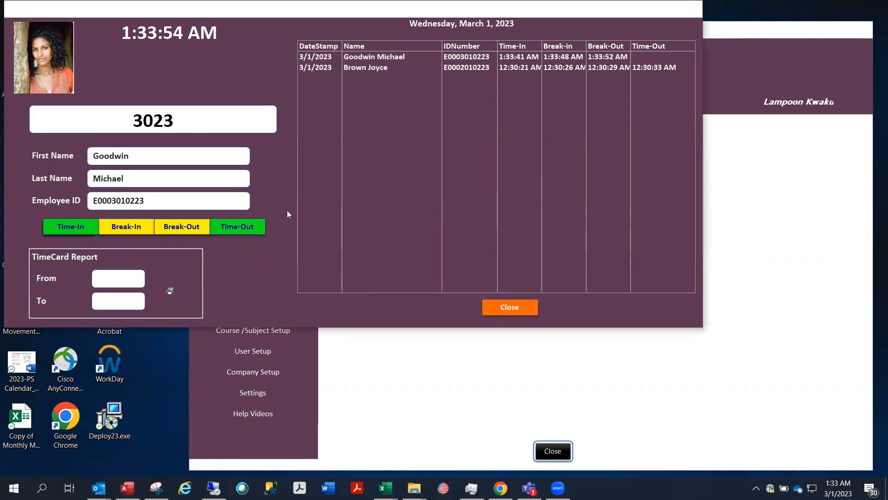
click(242, 229)
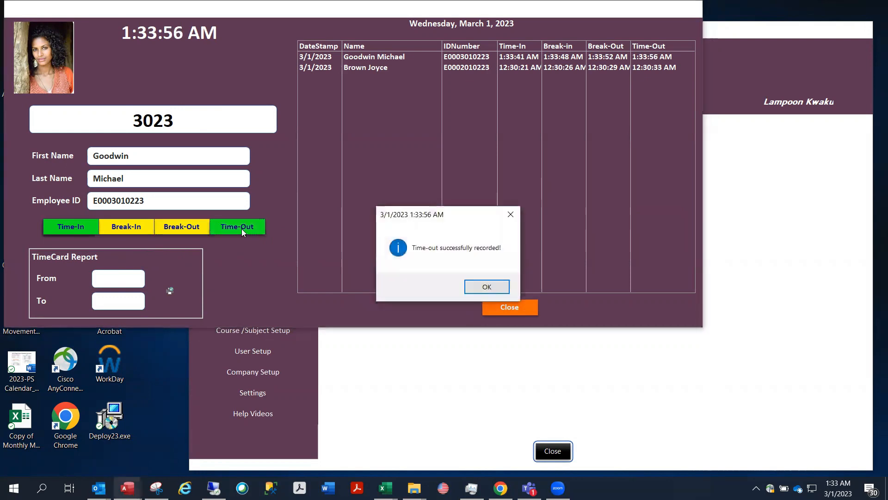
click(482, 287)
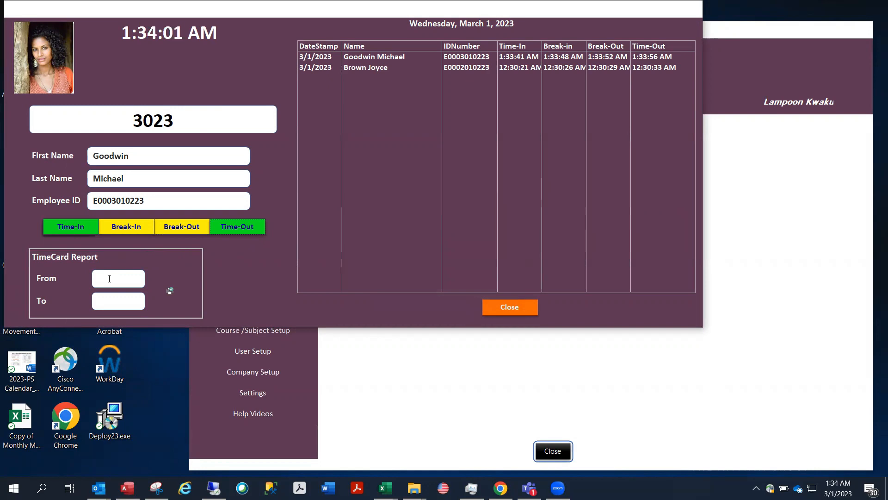
Generate the TimeCard Report PDF from March 1 to today's date
click(151, 277)
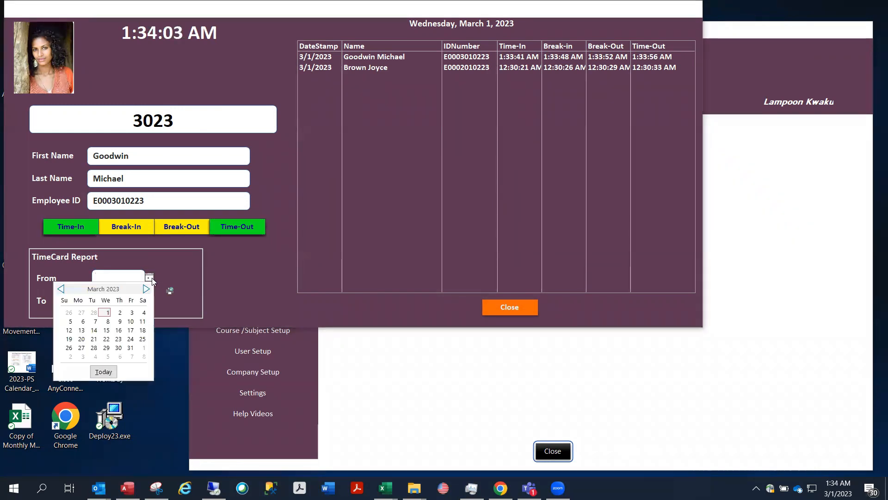
click(108, 312)
click(129, 306)
click(146, 304)
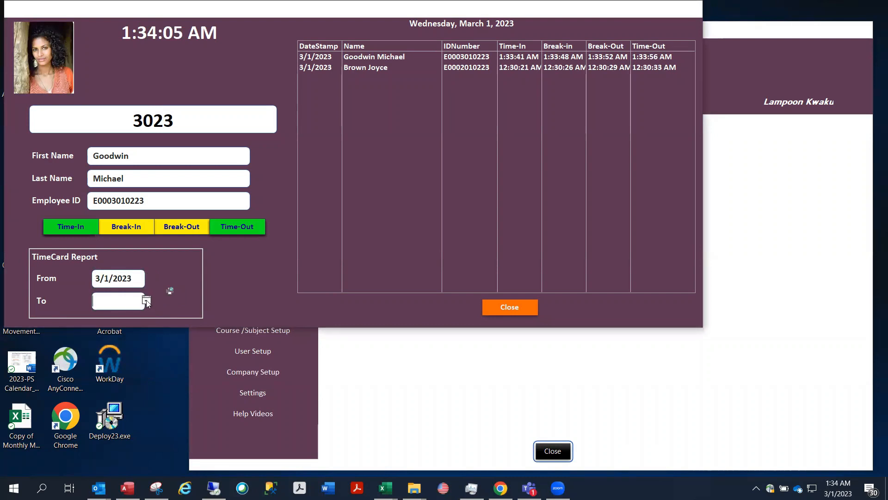
click(94, 396)
click(180, 289)
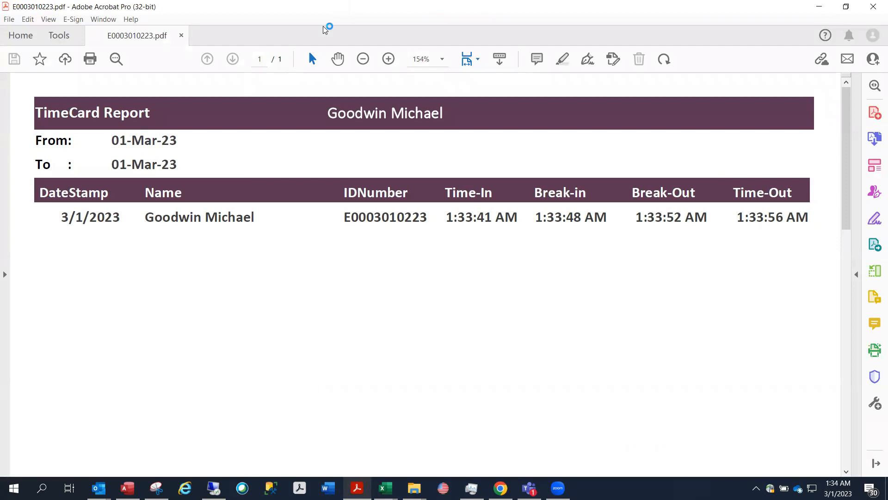
Restore and re-maximize the Acrobat timecard report window, then close it
drag(323, 9, 313, 180)
click(494, 173)
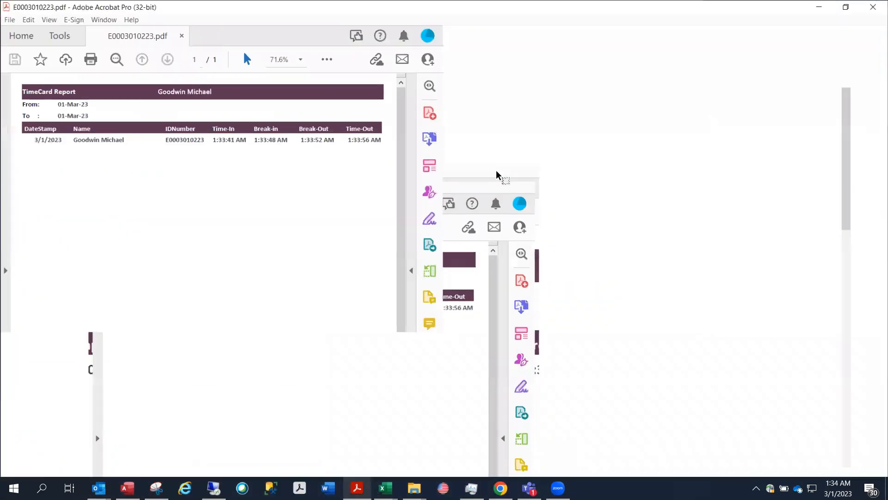
click(874, 8)
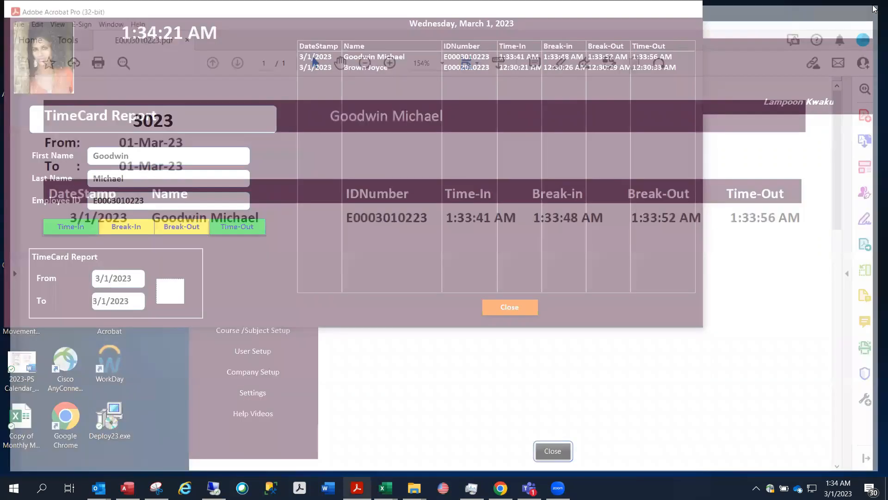
In Messaging, tick Owing to activate notification for owing parents and output the Students Owing PDF
click(509, 307)
click(261, 291)
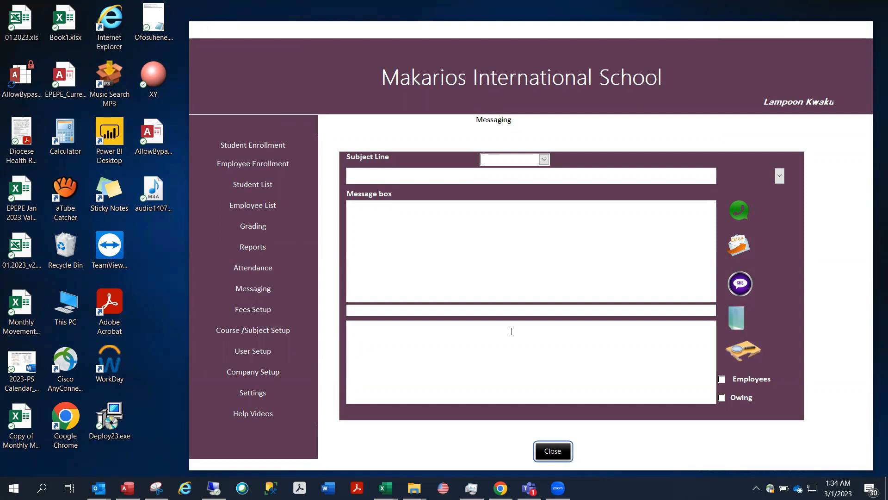
click(722, 398)
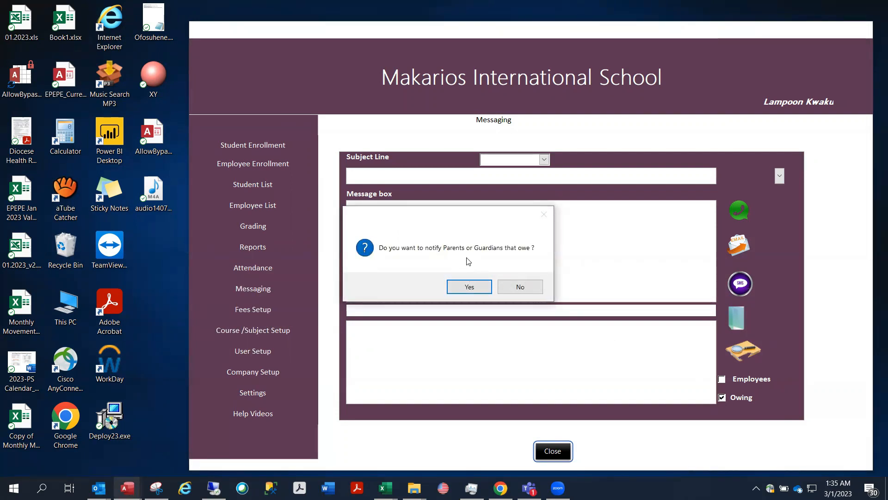
click(478, 285)
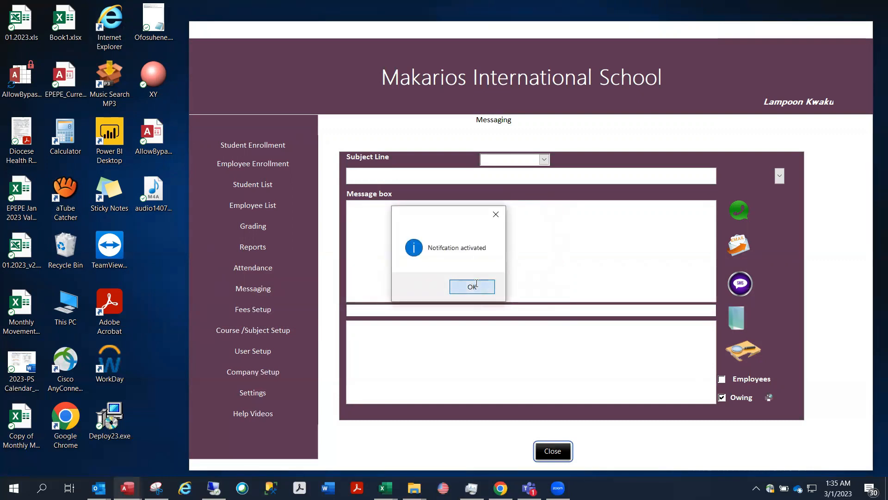
click(476, 286)
click(767, 397)
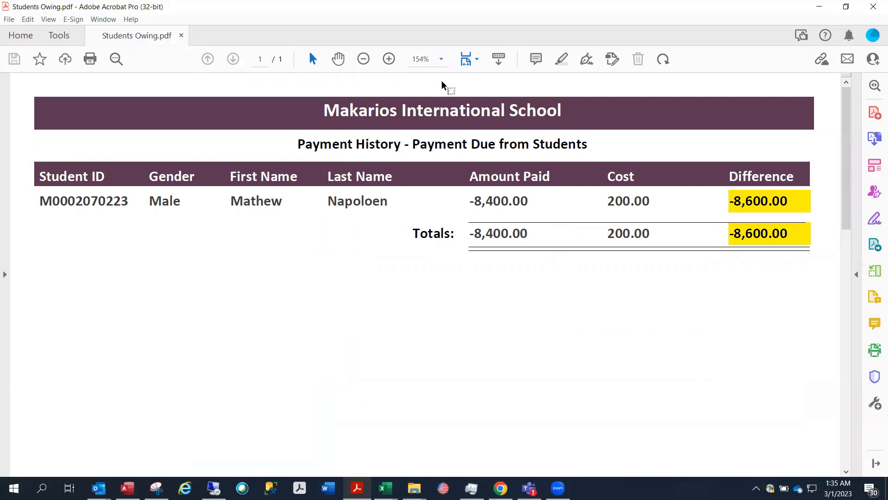
Close the Students Owing PDF showing the -8,600.00 difference
click(874, 4)
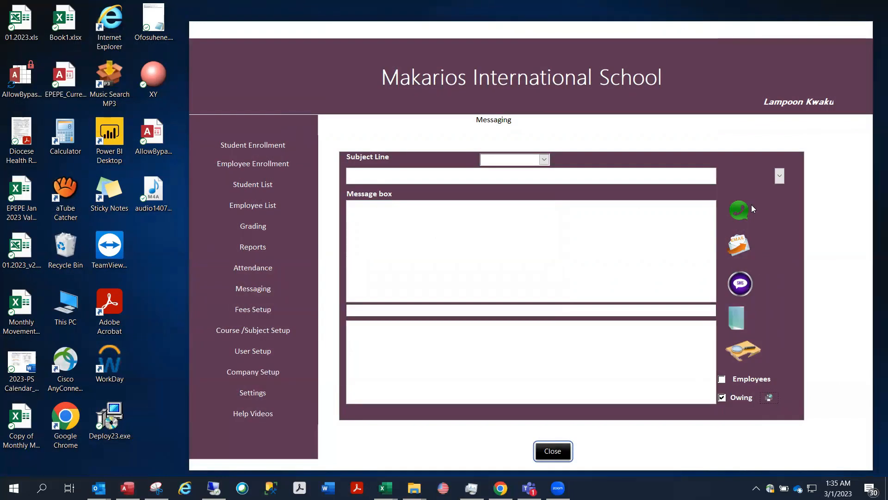
Send the WhatsApp owing-fee reminder to guardians of students who owe, then acknowledge the 'Whatsapp message sent' notice
click(740, 212)
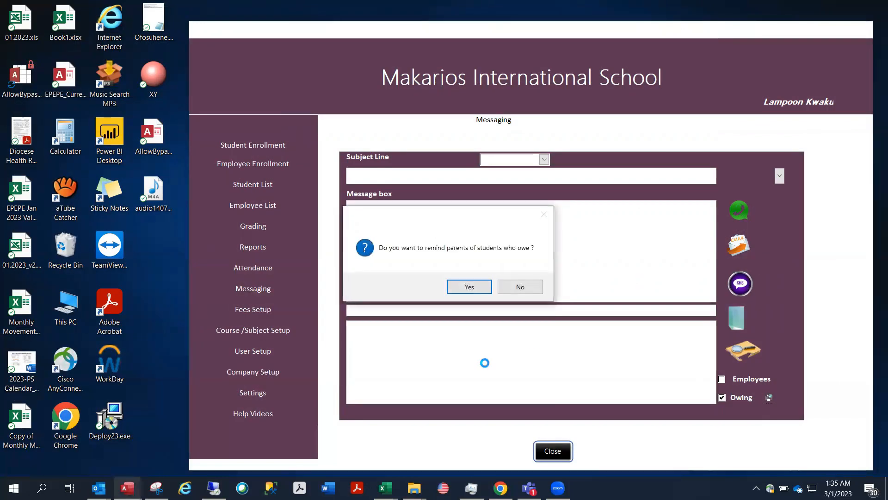
click(470, 287)
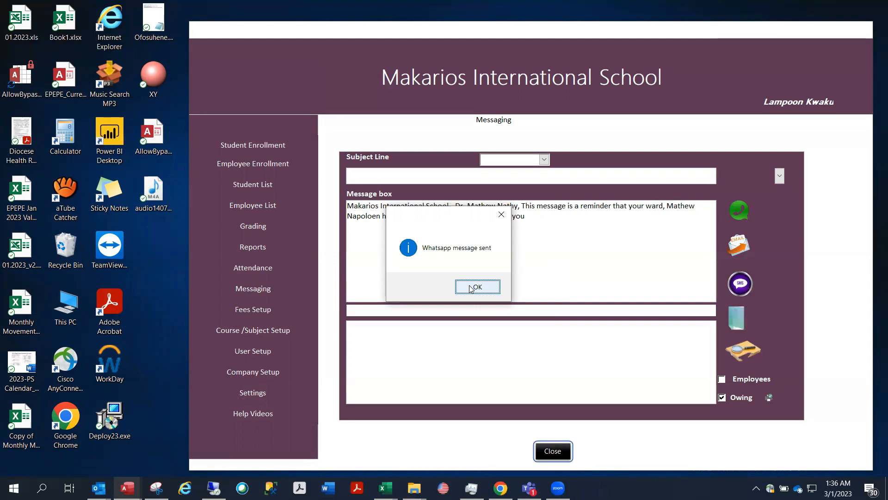
click(470, 288)
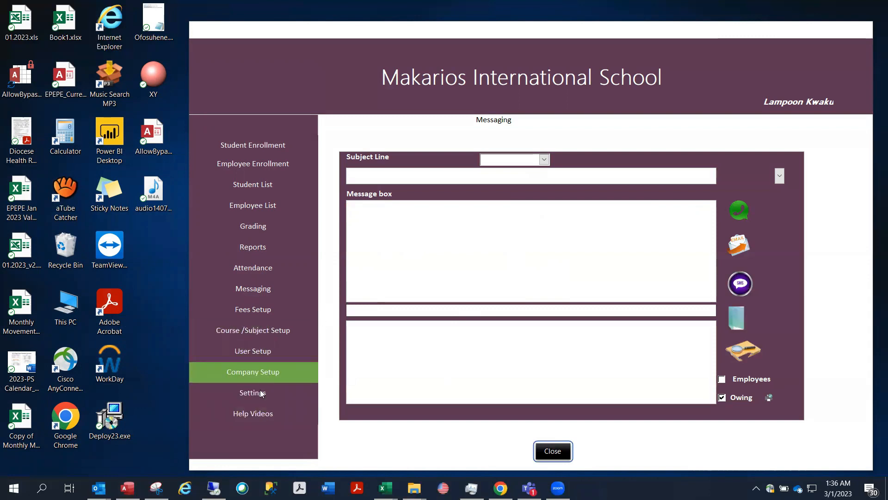
In Help Videos, play the Student Enrollment tutorial, pause it at 00:04, then close the window
click(250, 417)
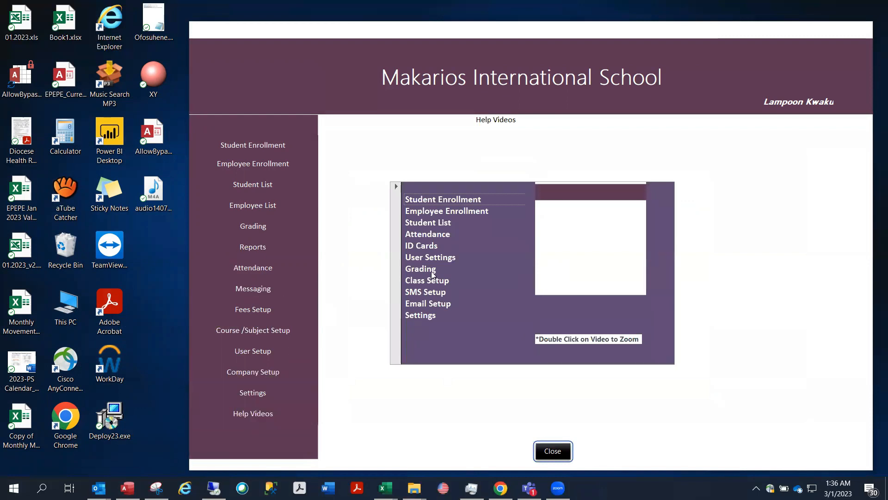
click(461, 198)
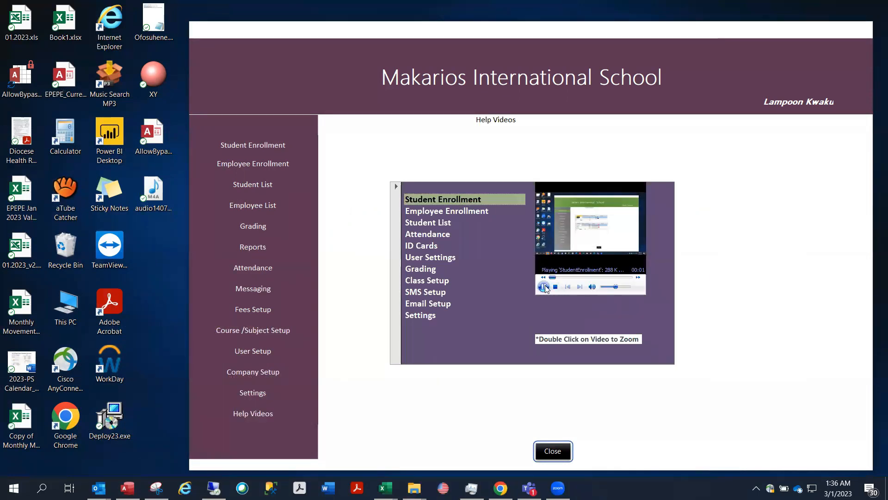
click(544, 287)
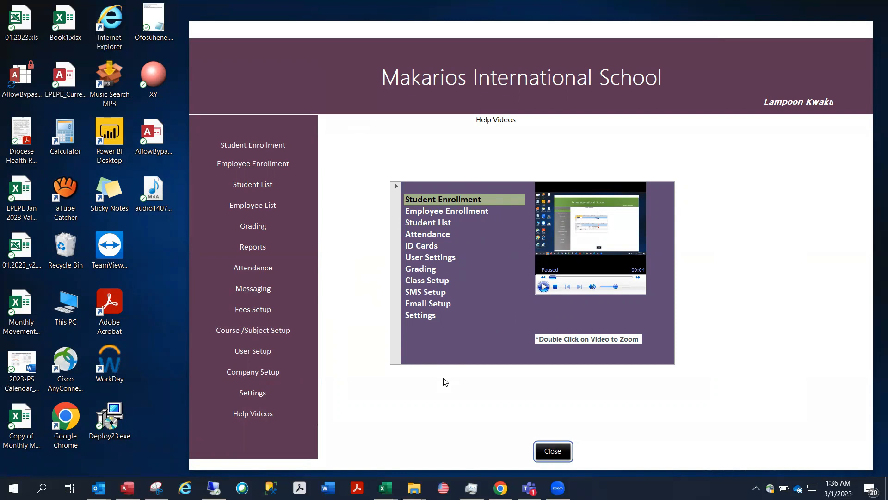
click(553, 451)
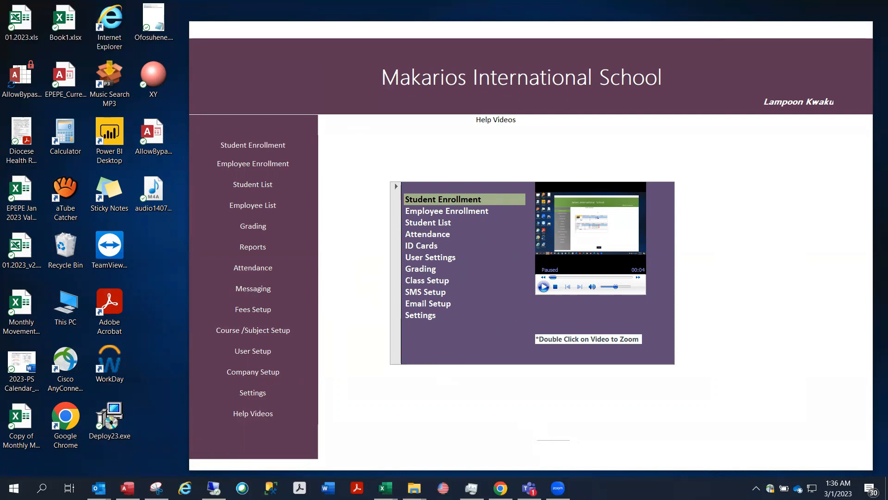